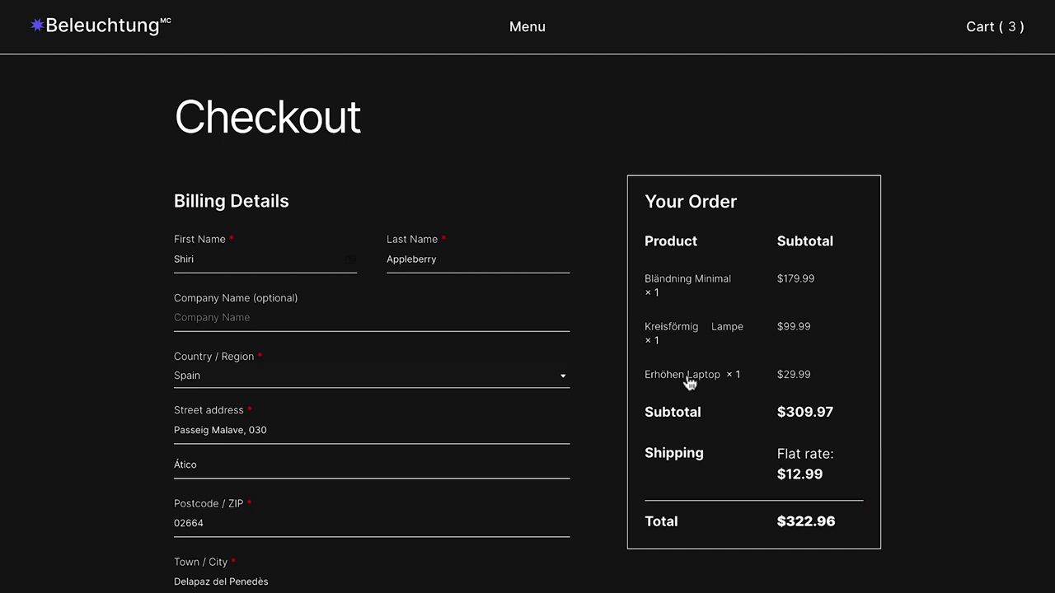
Place the three-lamp order and review the thank-you page's order, bank and billing details
{"action": "scroll", "coordinate": [689, 381], "scroll_direction": "down", "scroll_amount": 3}
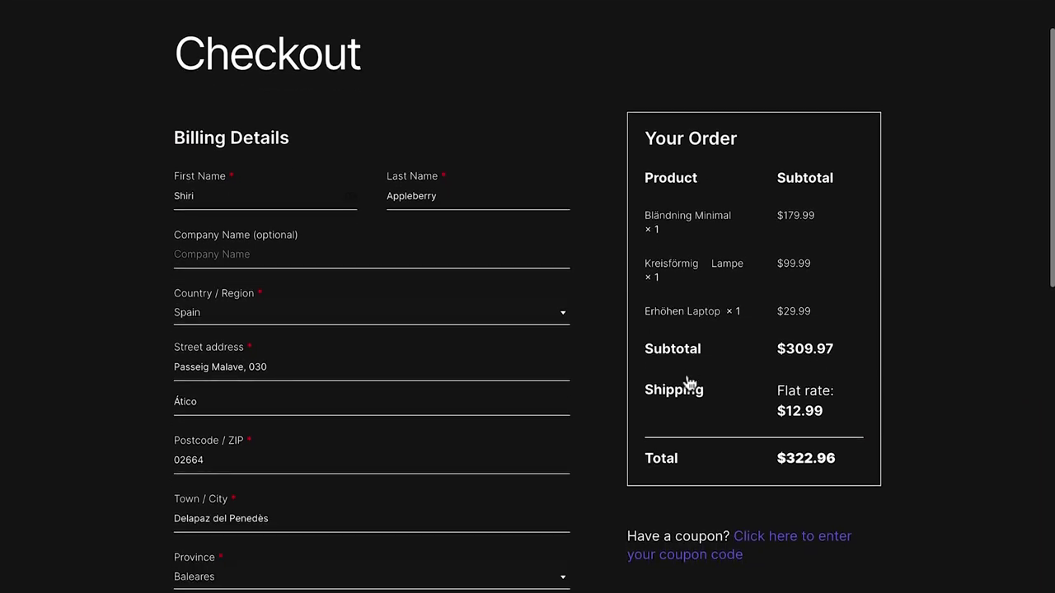
{"action": "scroll", "coordinate": [689, 382], "scroll_direction": "down", "scroll_amount": 3}
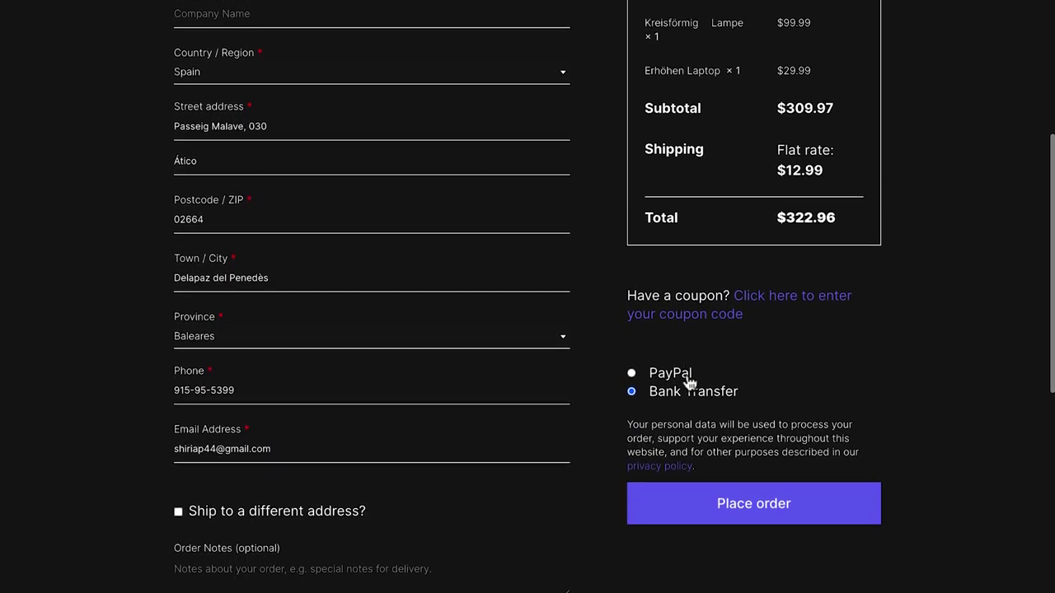
{"action": "left_click", "coordinate": [690, 383]}
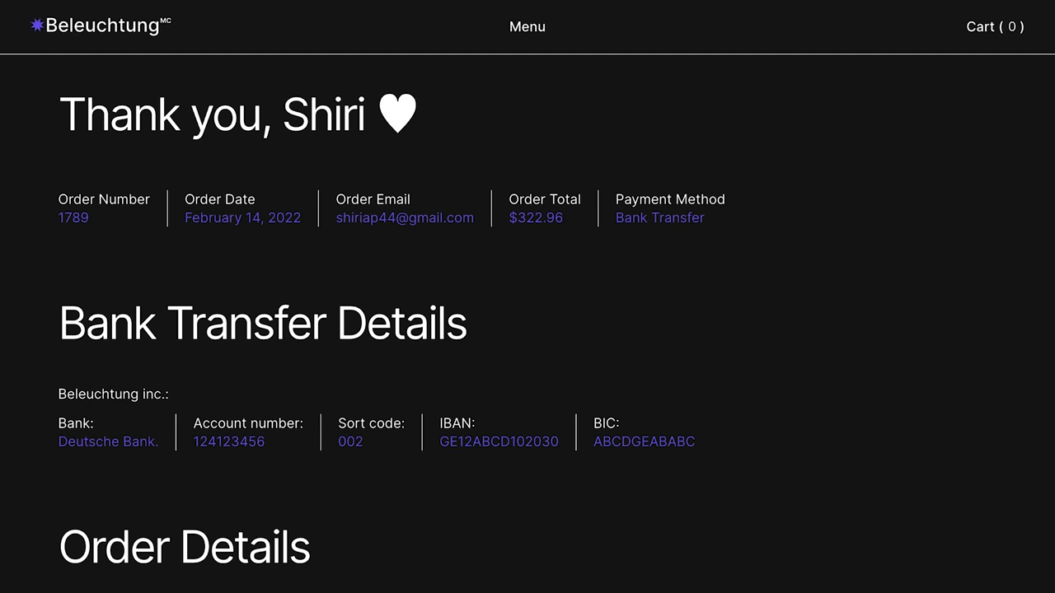
{"action": "scroll", "coordinate": [527, 297], "scroll_direction": "down", "scroll_amount": 3}
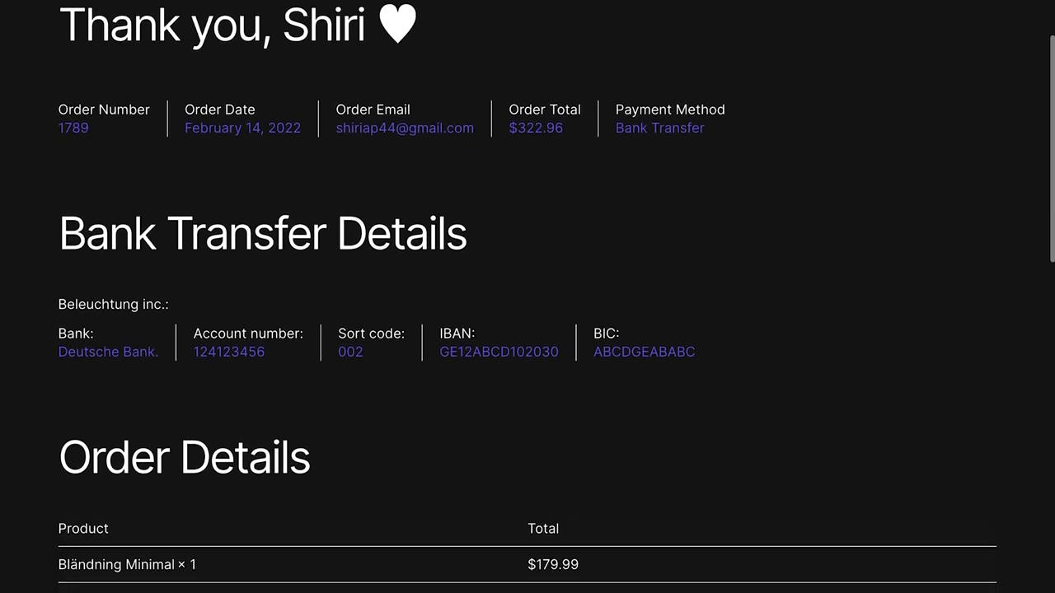
{"action": "scroll", "coordinate": [527, 297], "scroll_direction": "down", "scroll_amount": 3}
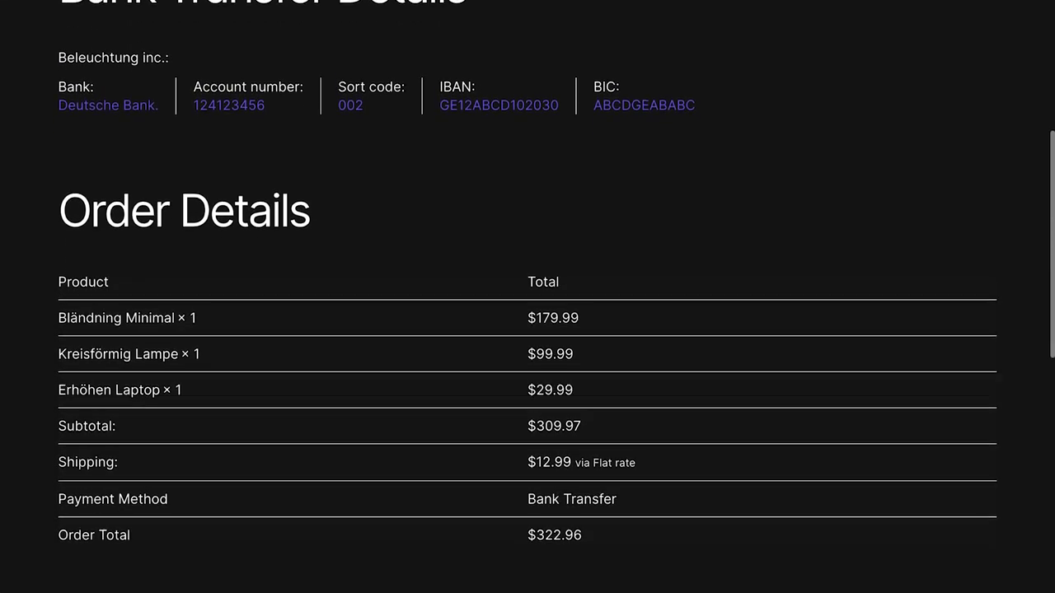
{"action": "scroll", "coordinate": [527, 297], "scroll_direction": "down", "scroll_amount": 3}
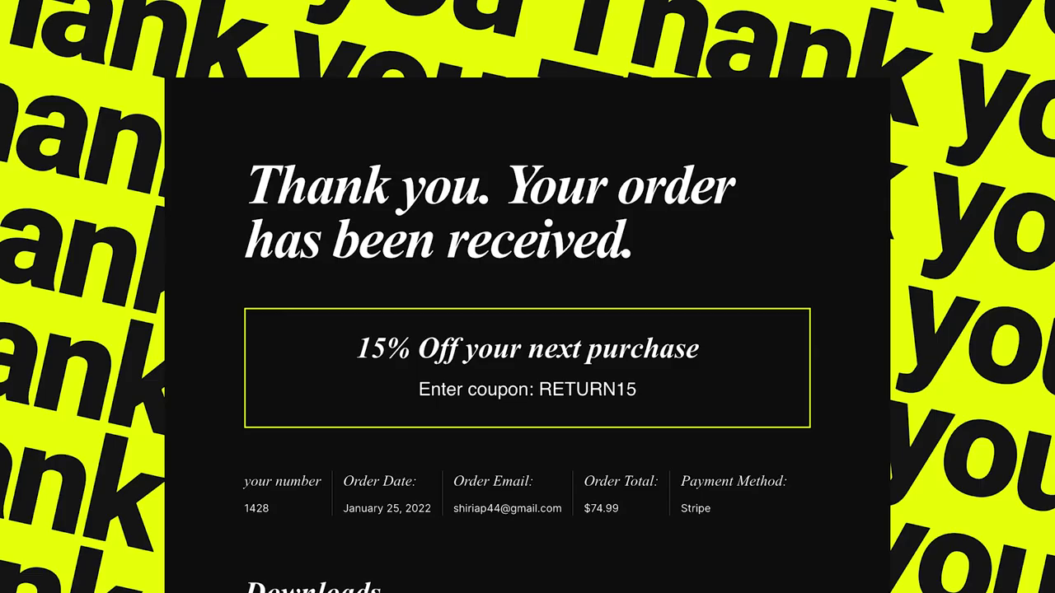
Browse the example thank-you page designs, ending on the $45 Guitar Case PayPal order
{"action": "scroll", "coordinate": [527, 297], "scroll_direction": "down", "scroll_amount": 3}
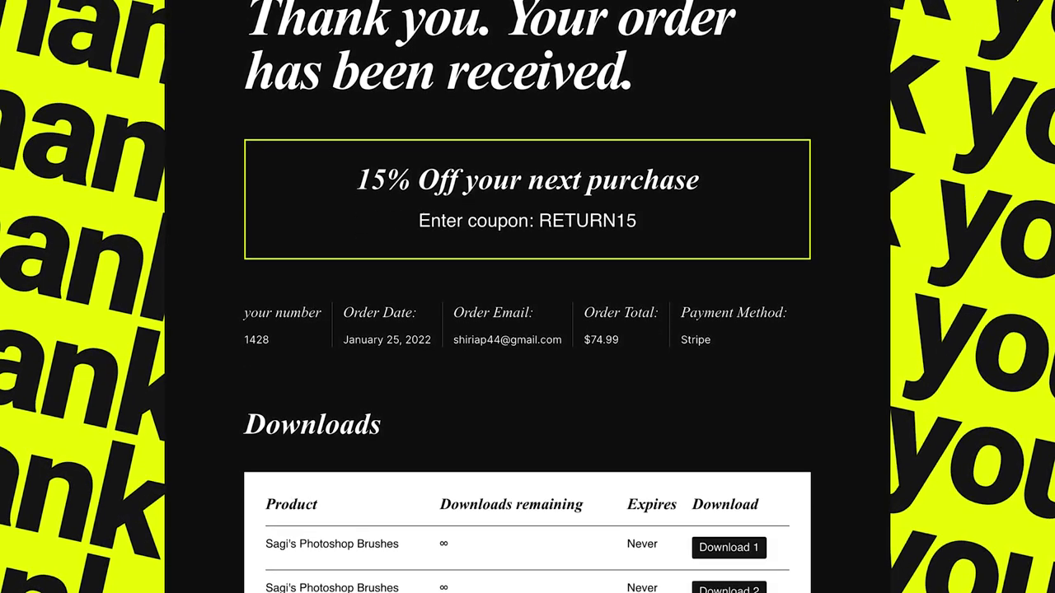
{"action": "scroll", "coordinate": [528, 297], "scroll_direction": "down", "scroll_amount": 3}
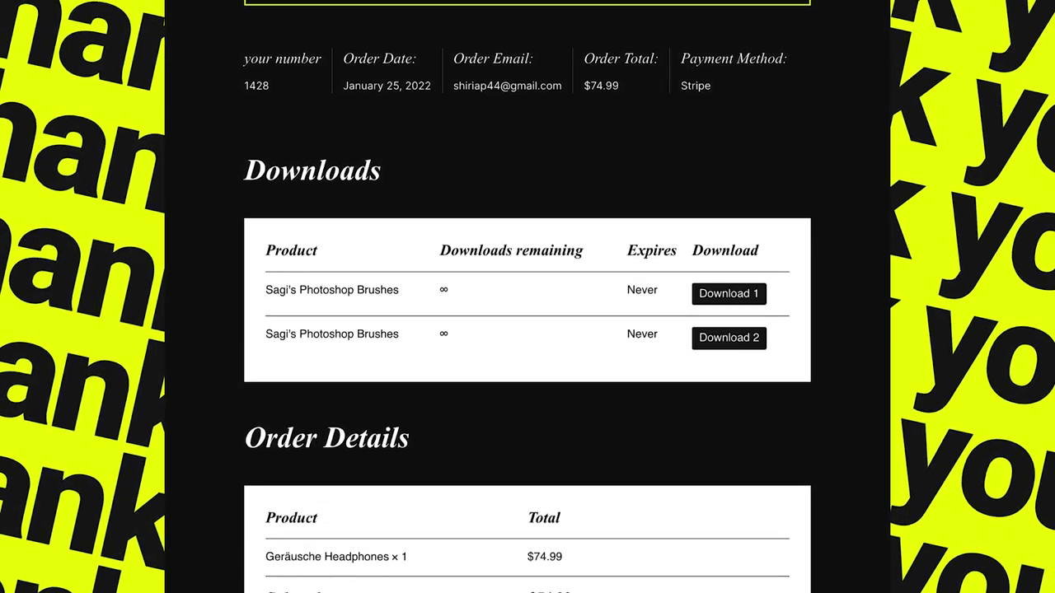
{"action": "scroll", "coordinate": [527, 297], "scroll_direction": "down", "scroll_amount": 3}
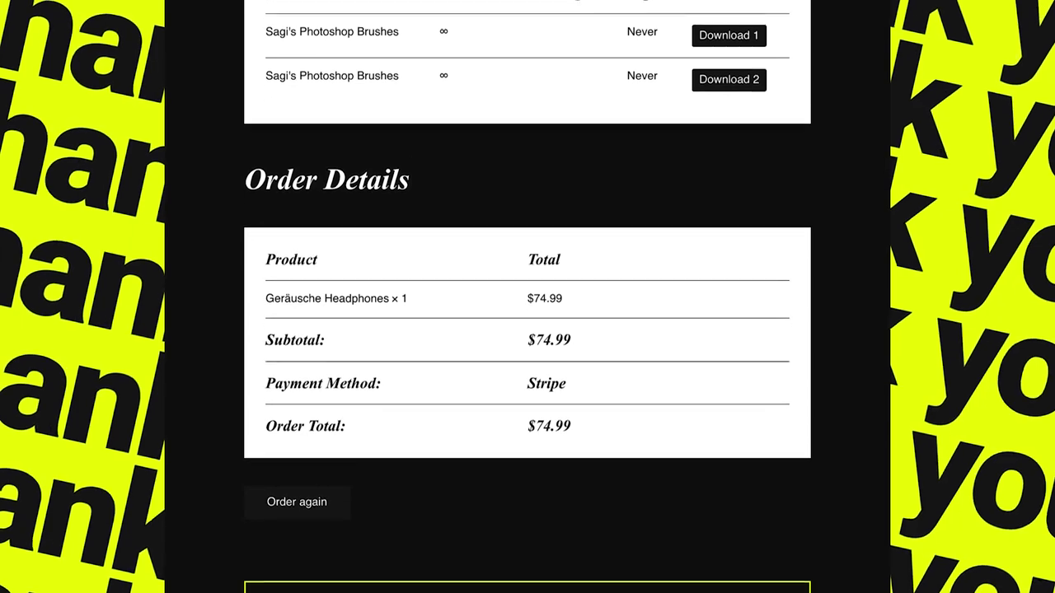
{"action": "scroll", "coordinate": [528, 297], "scroll_direction": "down", "scroll_amount": 3}
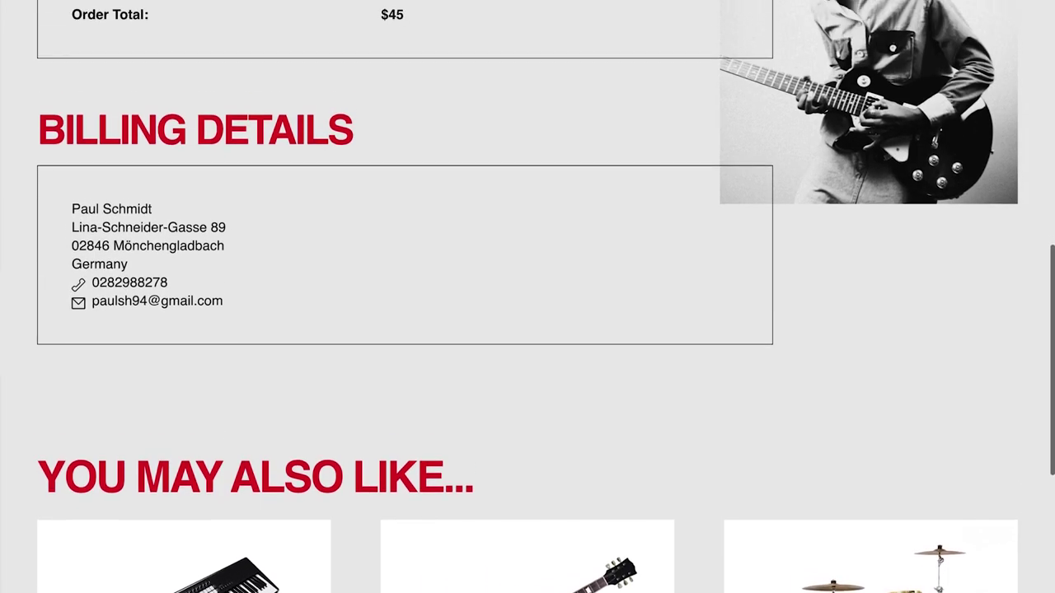
{"action": "scroll", "coordinate": [528, 297], "scroll_direction": "up", "scroll_amount": 3}
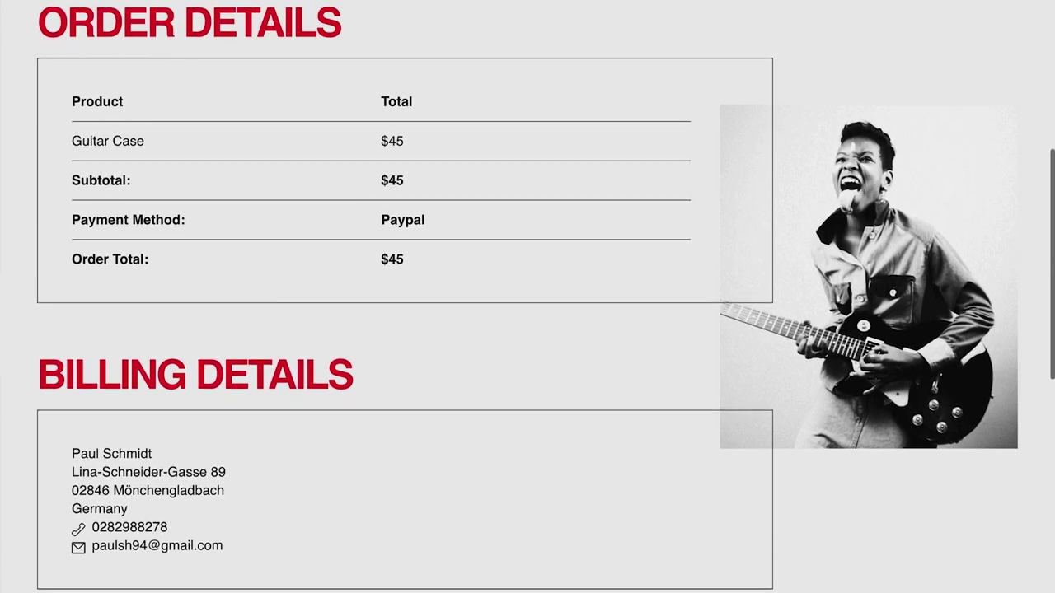
{"action": "scroll", "coordinate": [527, 296], "scroll_direction": "up", "scroll_amount": 3}
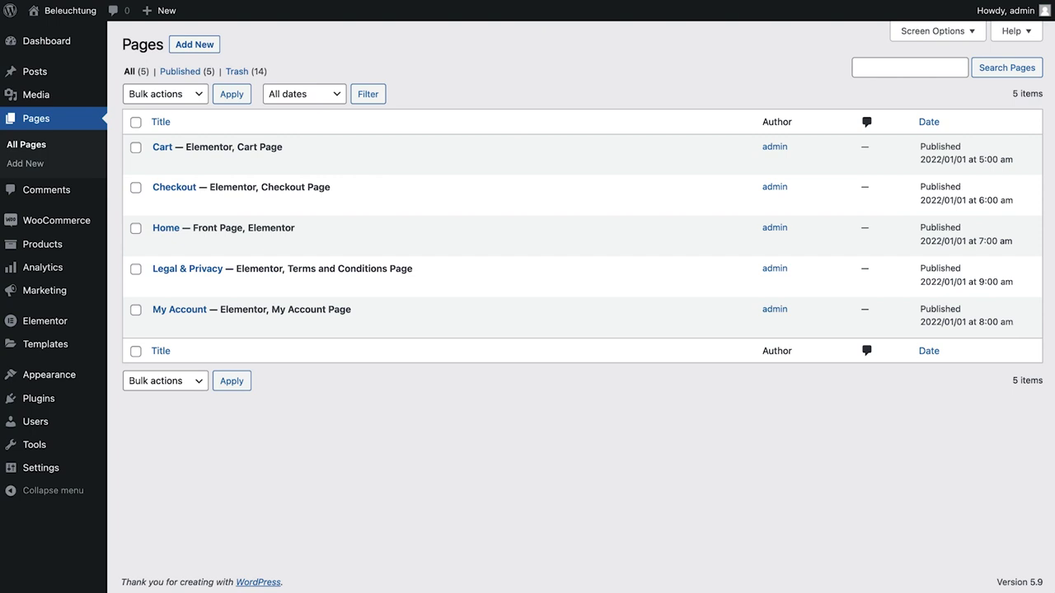
Add a new WordPress page titled 'Summary'
{"action": "left_click", "coordinate": [198, 45]}
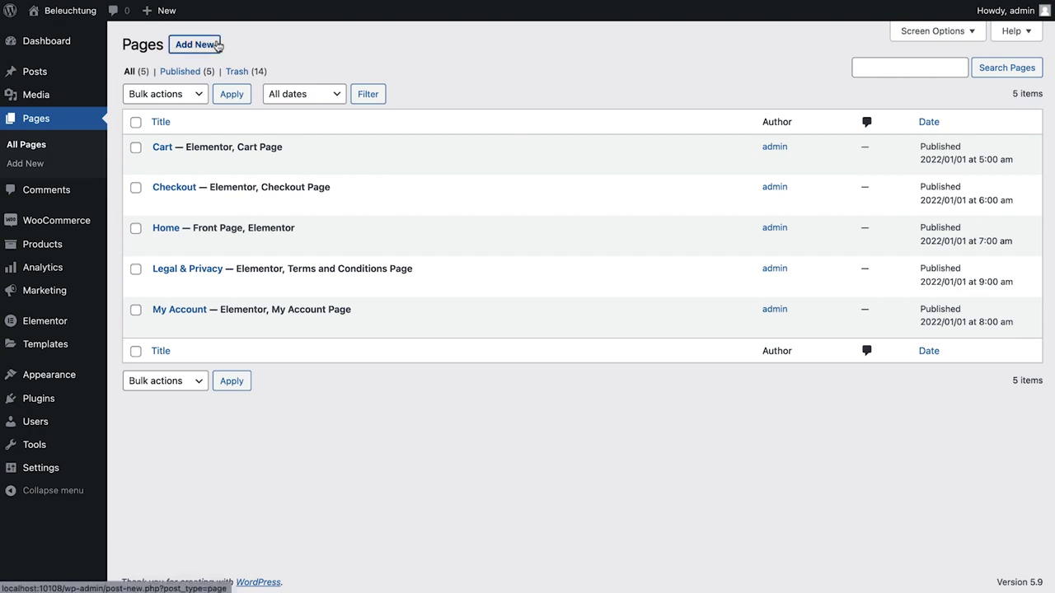
{"action": "type", "text": "Summary"}
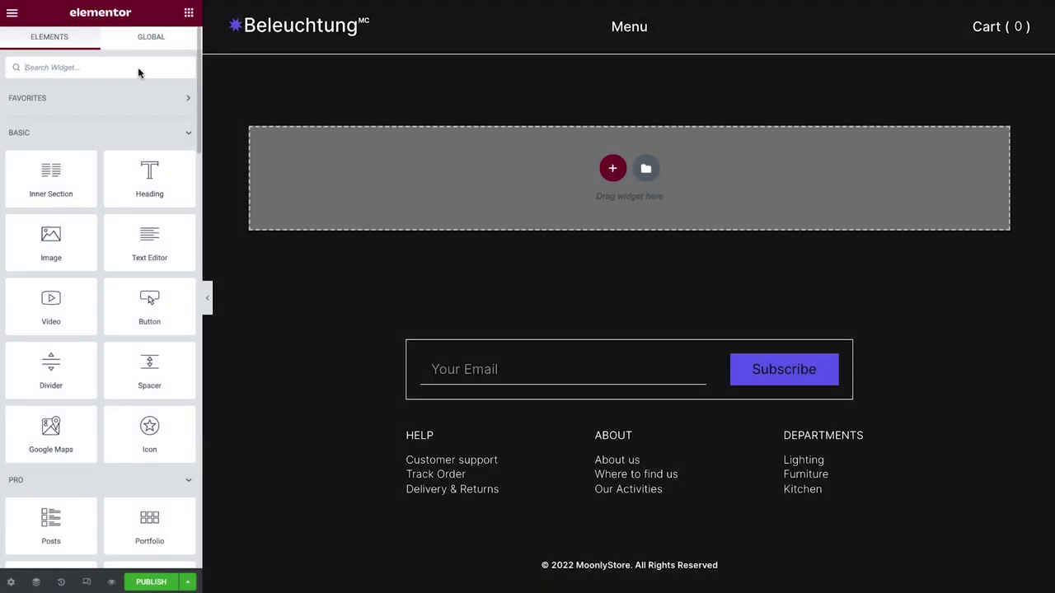
Find the Purchase Summary widget and drag it onto the Summary page
{"action": "left_click", "coordinate": [138, 68]}
{"action": "type", "text": "purchase summary"}
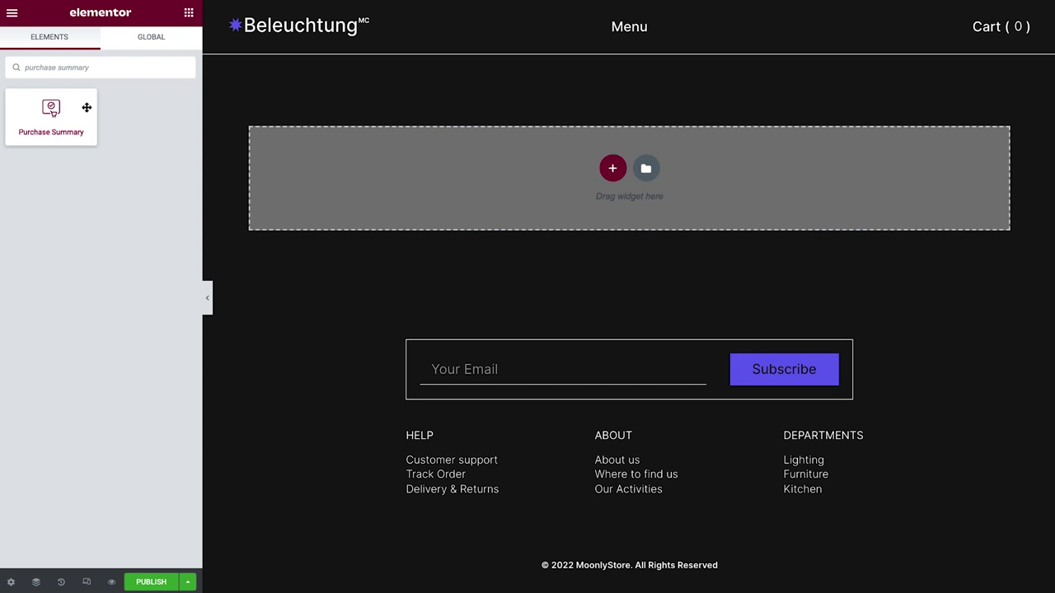
{"action": "left_click_drag", "start_coordinate": [86, 107], "coordinate": [579, 159]}
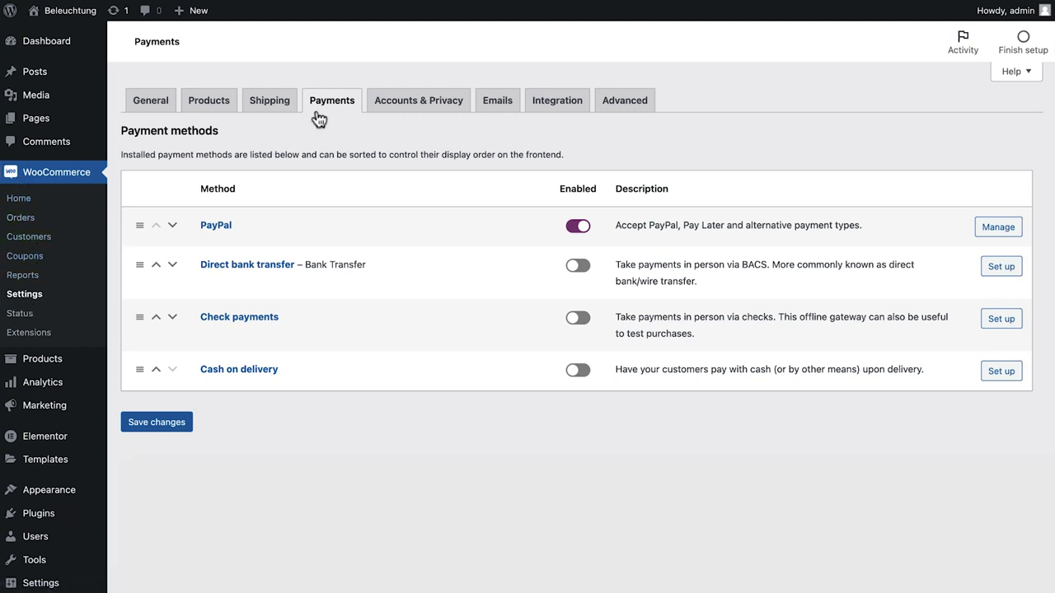
Enable Direct bank transfer payments and save the payment settings
{"action": "left_click", "coordinate": [580, 267]}
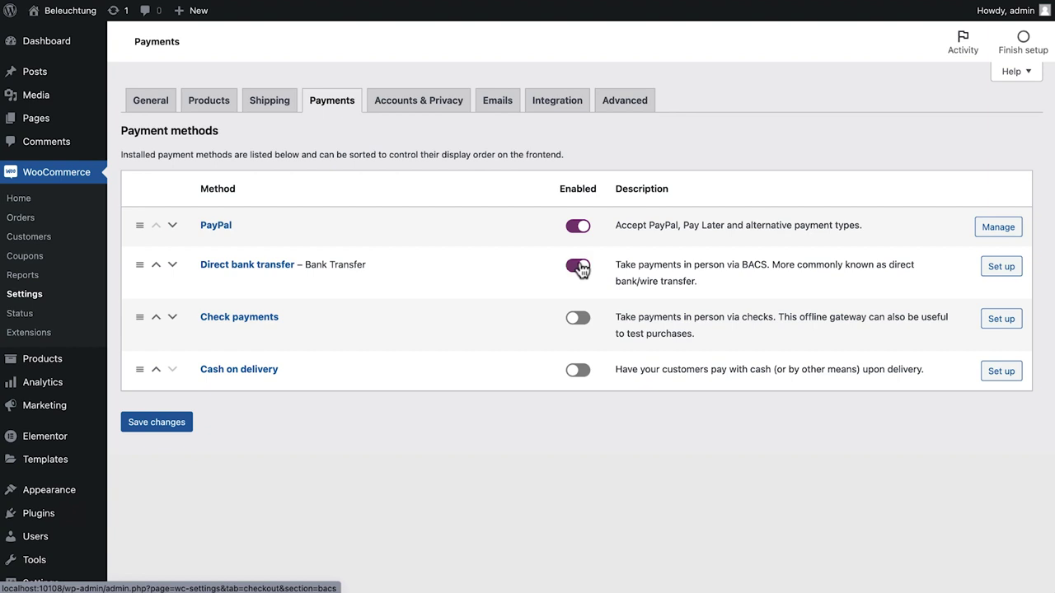
{"action": "left_click", "coordinate": [151, 426]}
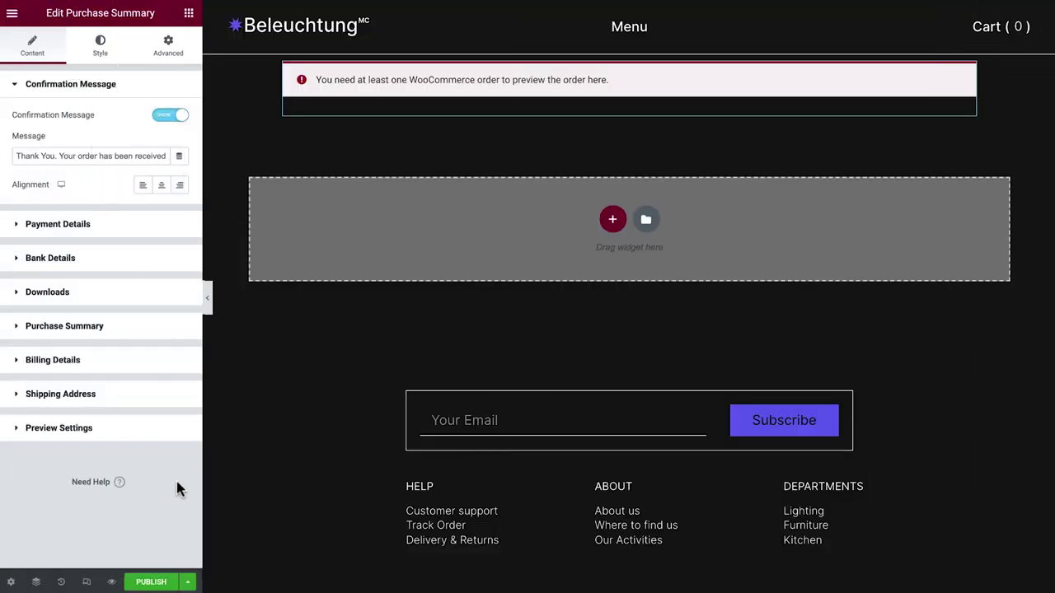
Save the Summary page as a draft and reload so the order preview appears
{"action": "left_click", "coordinate": [188, 582]}
{"action": "left_click", "coordinate": [140, 520]}
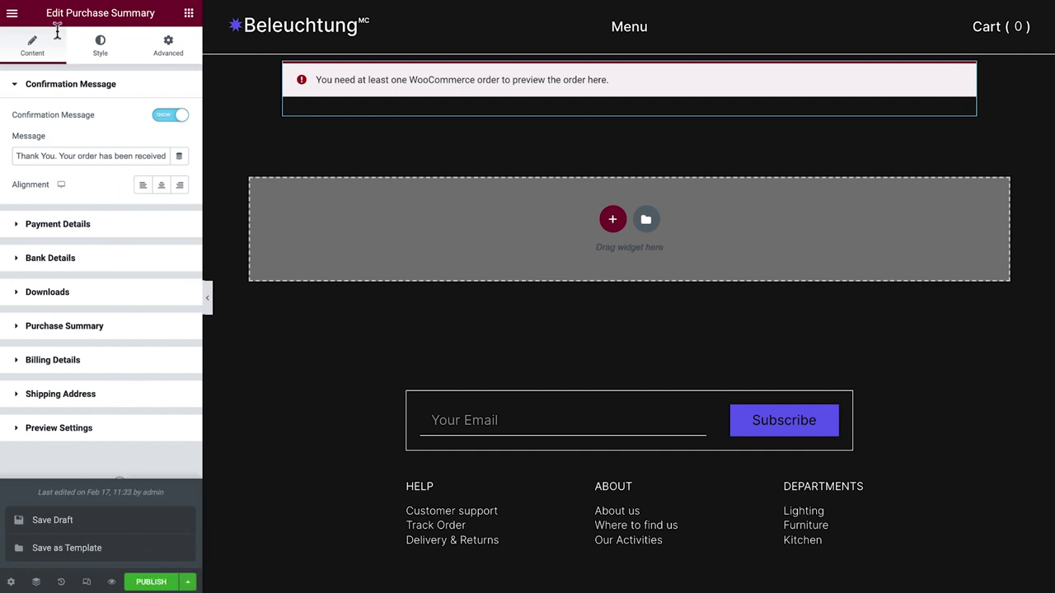
{"action": "key", "text": "F5"}
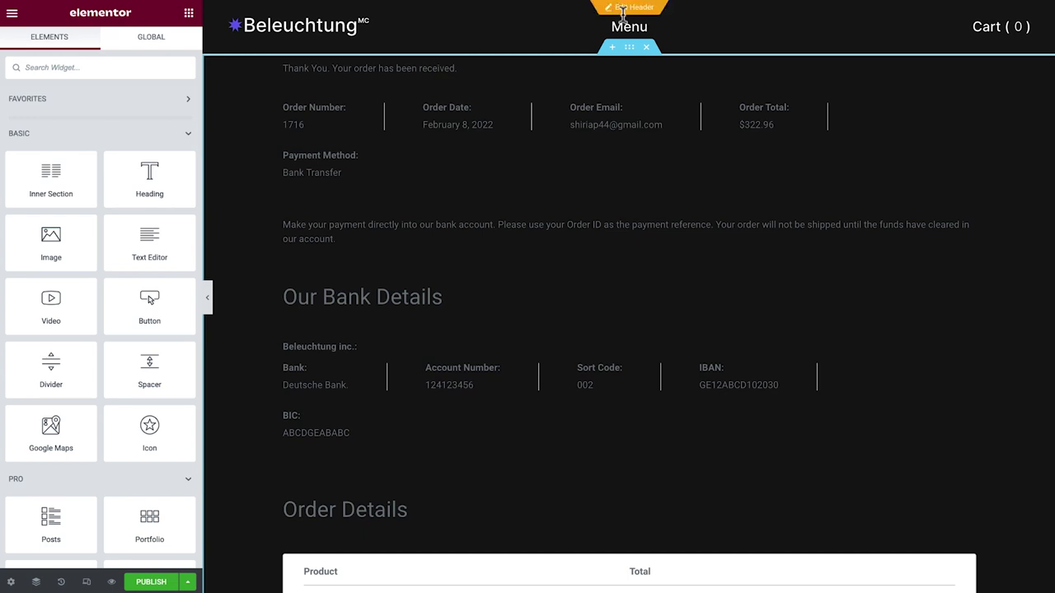
Set the purchase summary section's content width to Full Width
{"action": "left_click", "coordinate": [630, 50]}
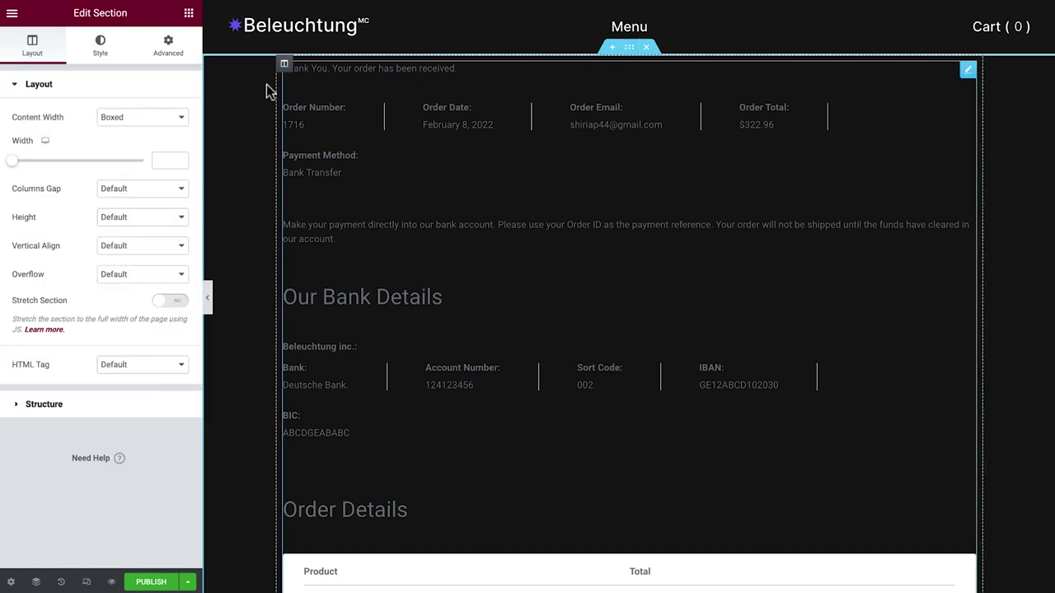
{"action": "left_click", "coordinate": [141, 117]}
{"action": "left_click", "coordinate": [145, 134]}
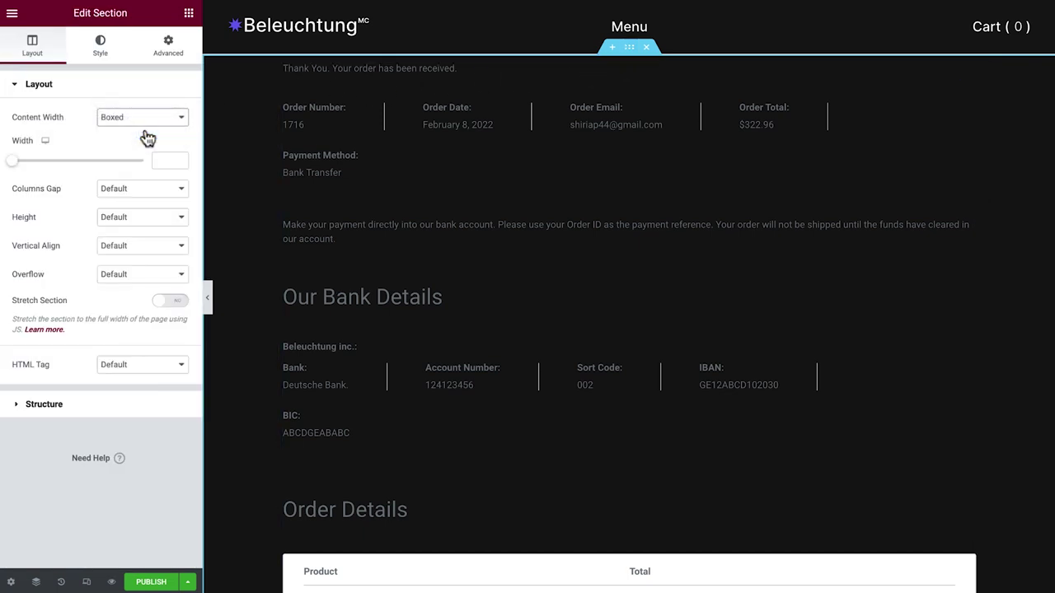
Give the section unlinked padding of 3 top, 5 right, 3 bottom, 5 left
{"action": "left_click", "coordinate": [169, 51]}
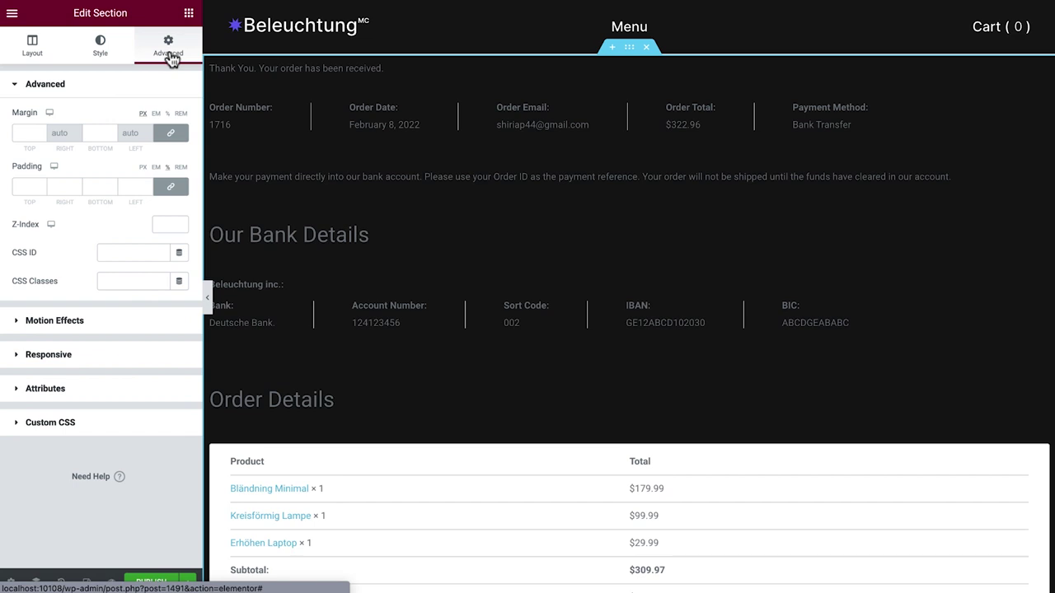
{"action": "left_click", "coordinate": [170, 189]}
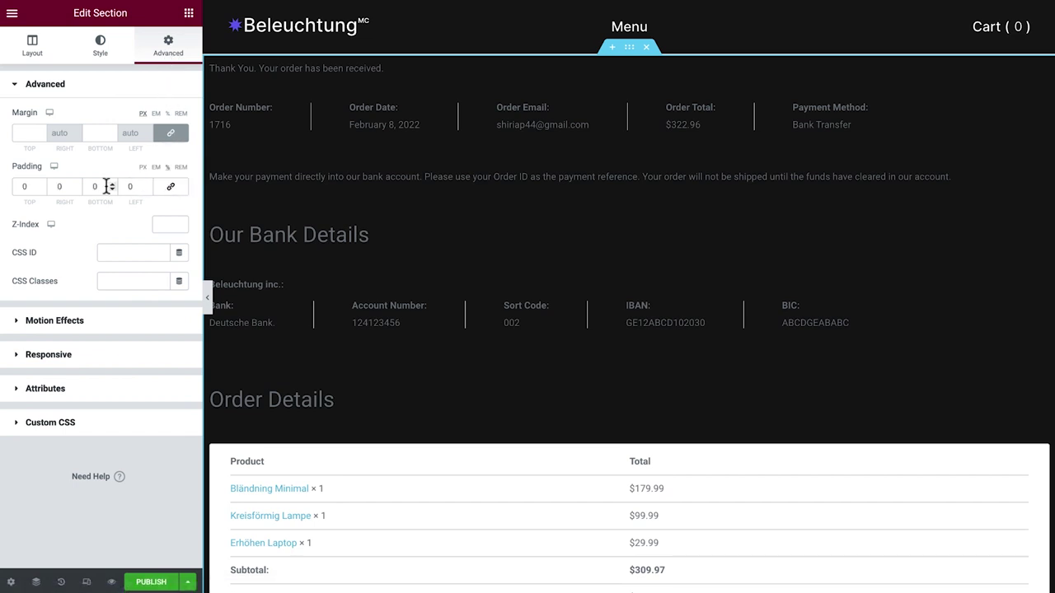
{"action": "left_click", "coordinate": [32, 187]}
{"action": "type", "text": "3"}
{"action": "left_click", "coordinate": [61, 187]}
{"action": "type", "text": "5"}
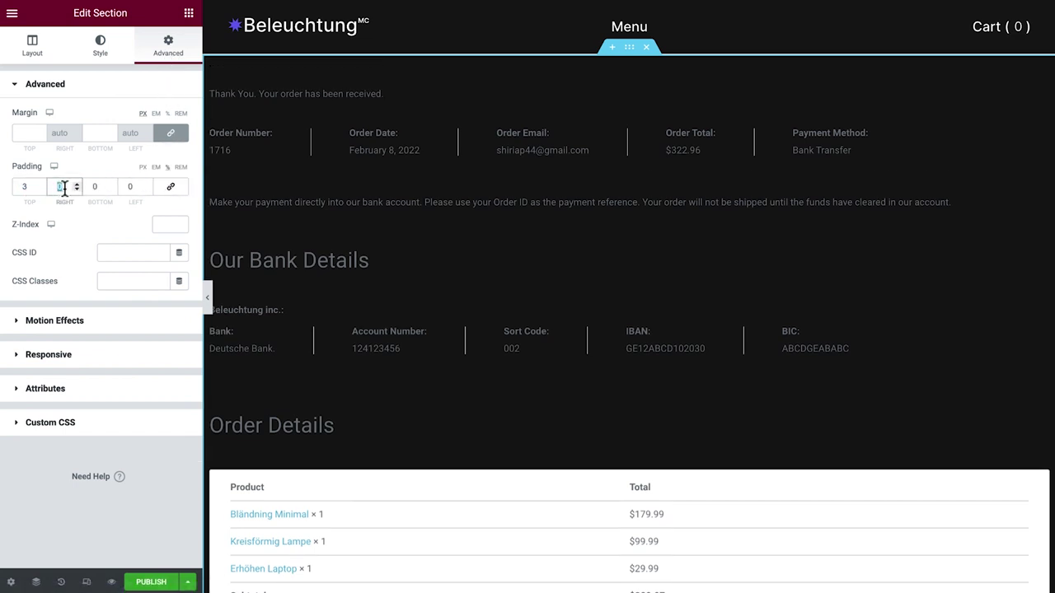
{"action": "left_click", "coordinate": [99, 187]}
{"action": "type", "text": "3"}
{"action": "left_click", "coordinate": [129, 187]}
{"action": "type", "text": "5"}
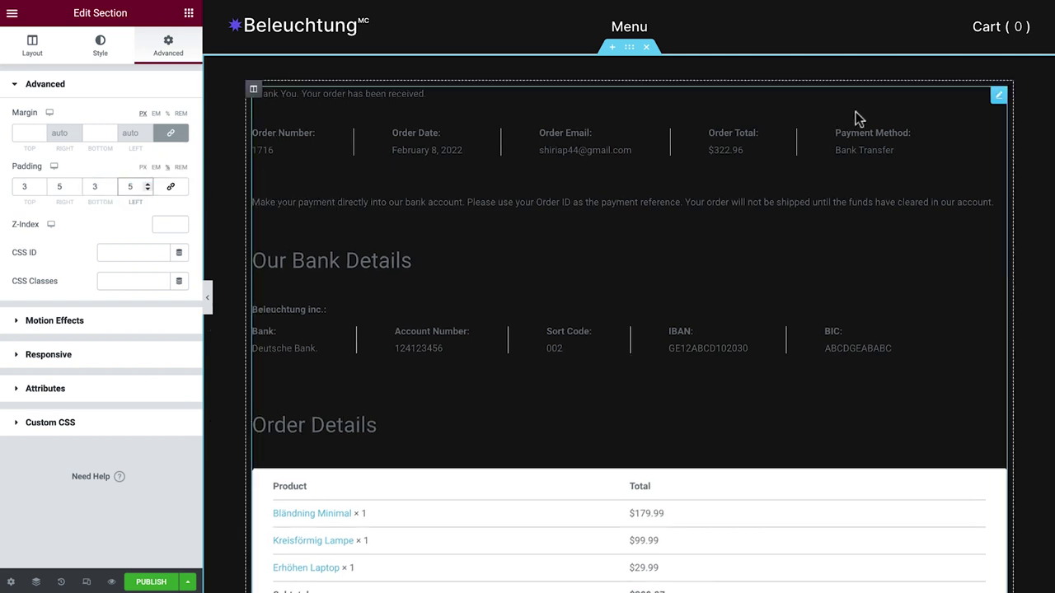
{"action": "left_click", "coordinate": [998, 97]}
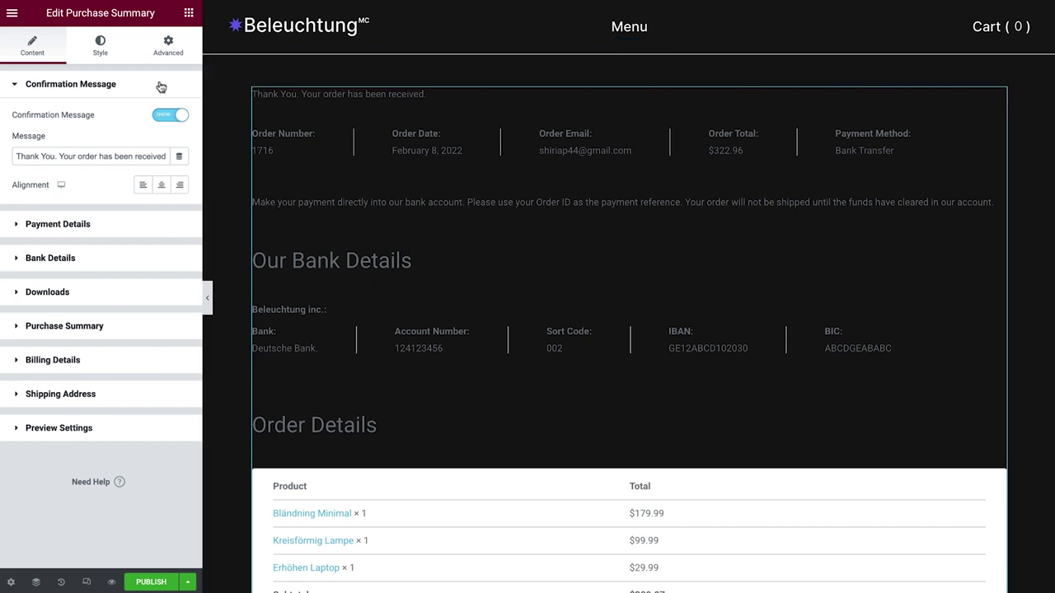
Change the confirmation message text to 'We got your order ♥'
{"action": "left_click", "coordinate": [165, 117]}
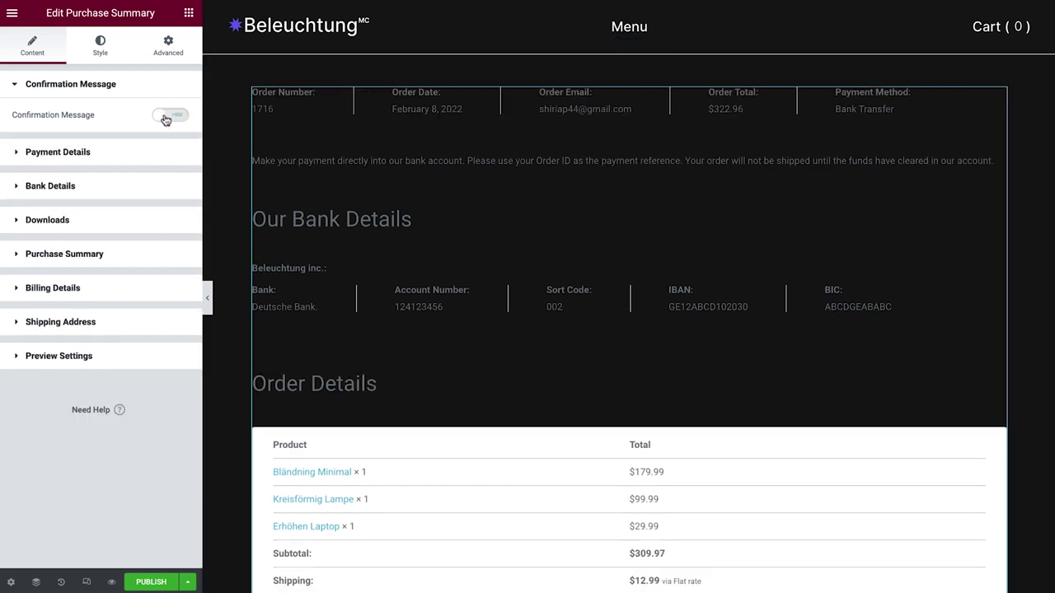
{"action": "left_click", "coordinate": [165, 117]}
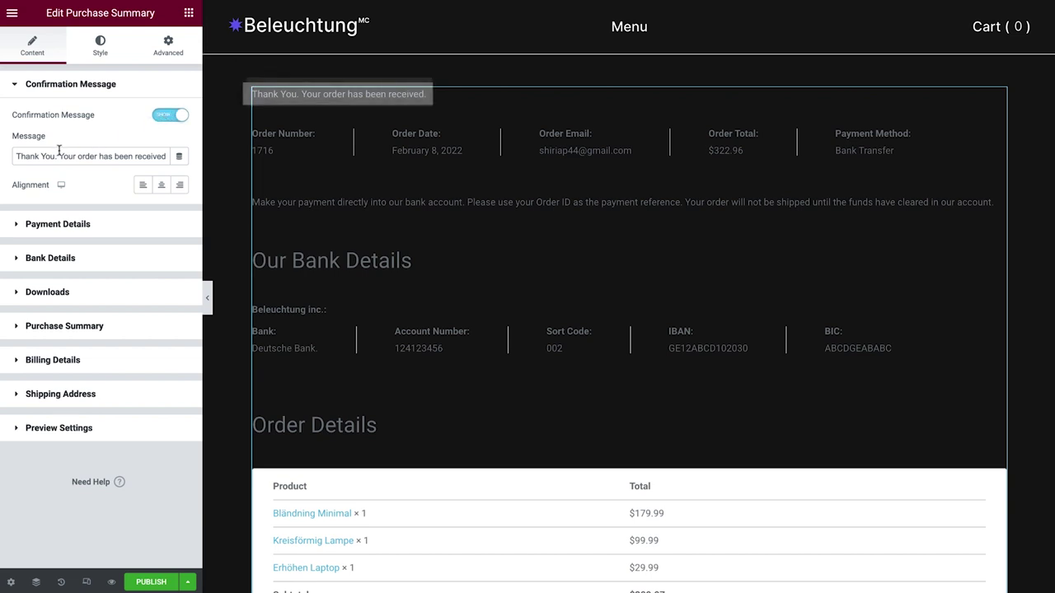
{"action": "left_click", "coordinate": [21, 156]}
{"action": "key", "text": "ctrl+a"}
{"action": "type", "text": "We got your order ♥"}
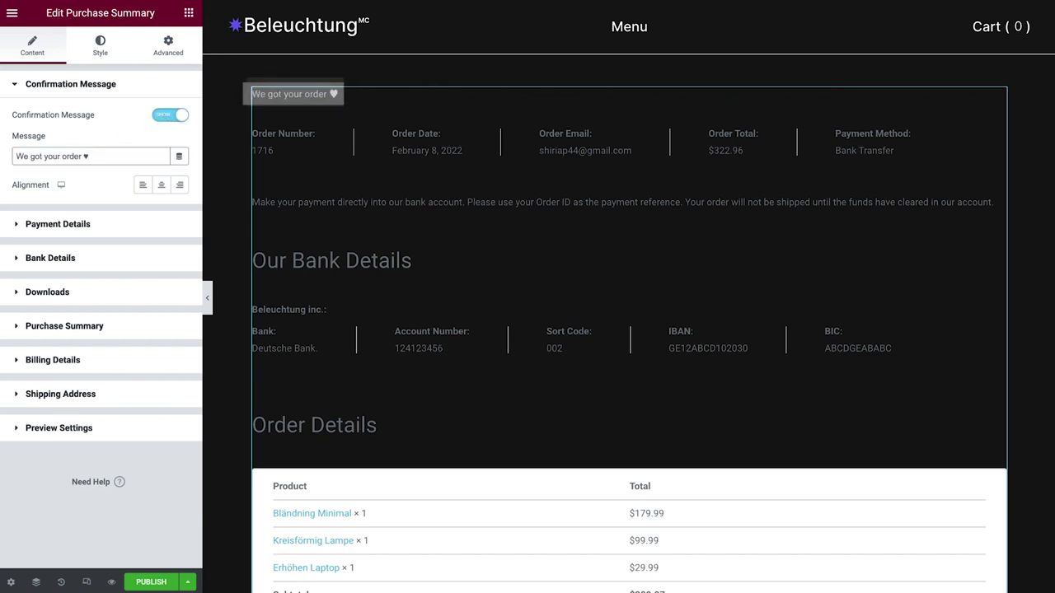
Try start, center and end alignment on the greeting, then reset it to default left
{"action": "left_click", "coordinate": [145, 188]}
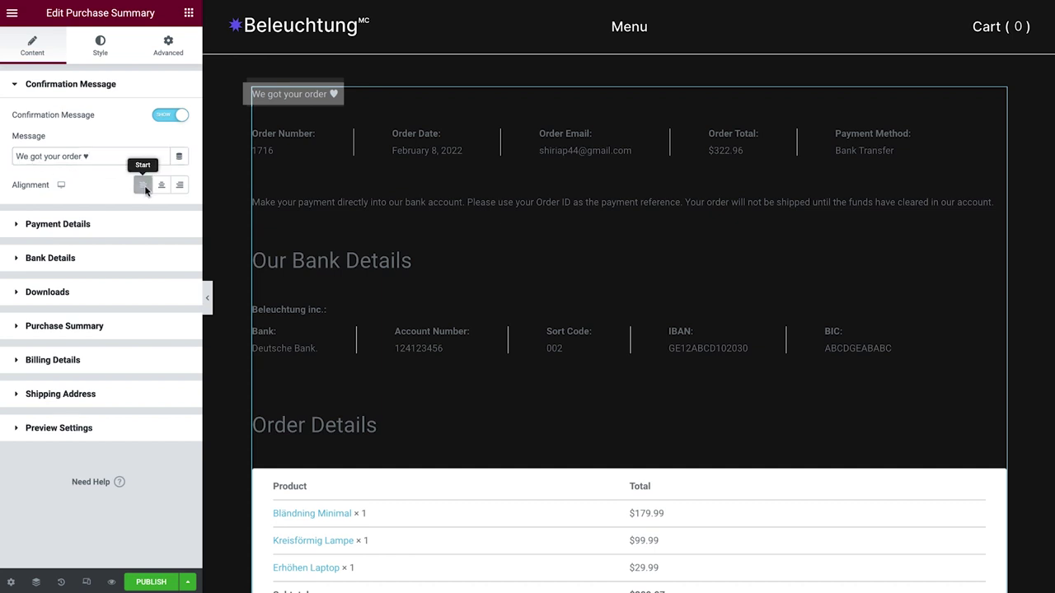
{"action": "left_click", "coordinate": [161, 188]}
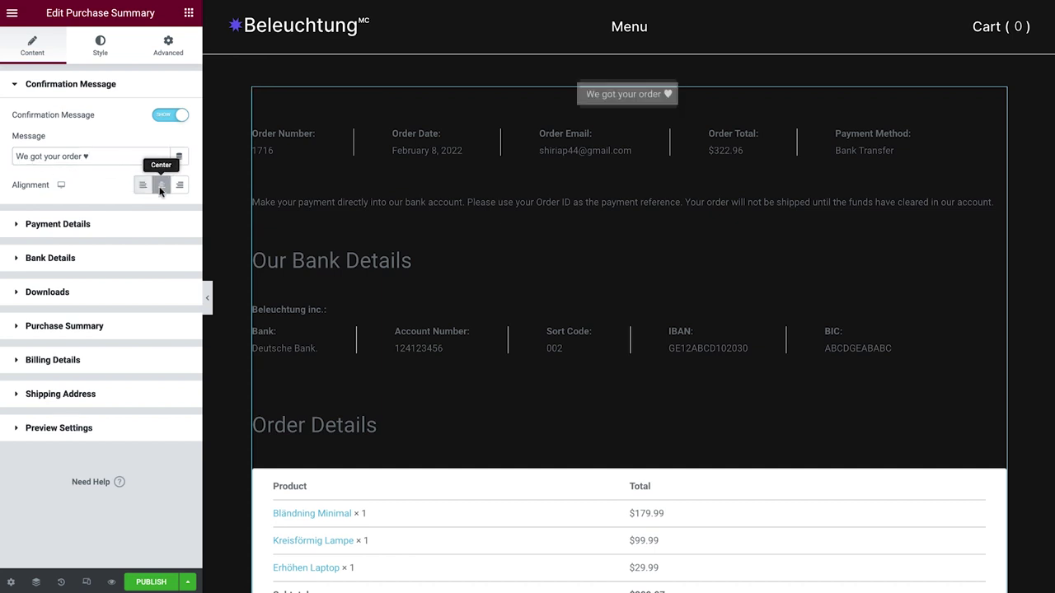
{"action": "left_click", "coordinate": [180, 188]}
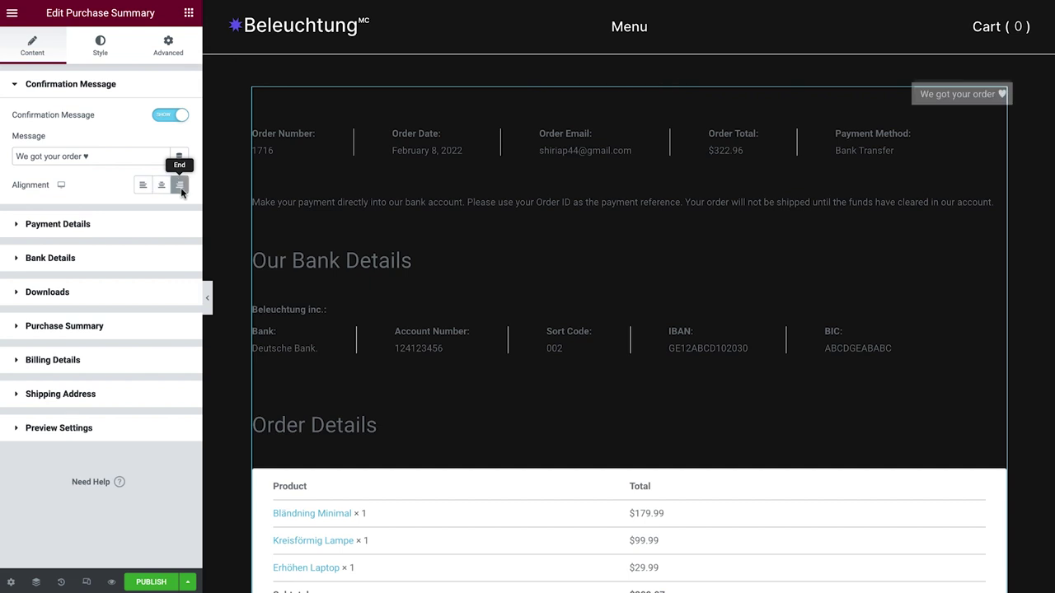
{"action": "left_click", "coordinate": [181, 189]}
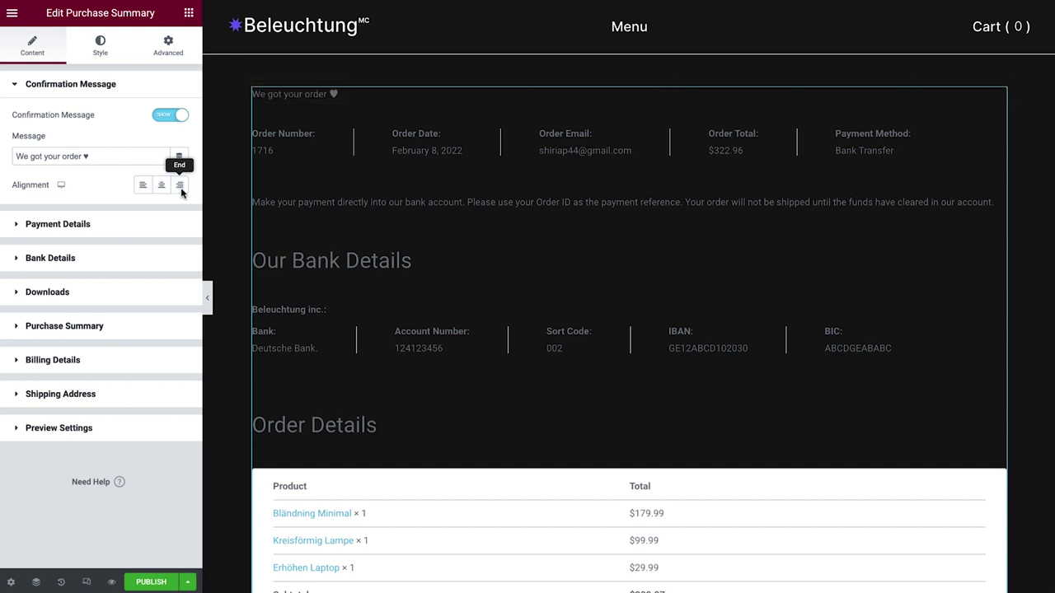
In Payment Details, delete the colon ending each of the five order label fields
{"action": "left_click", "coordinate": [107, 223]}
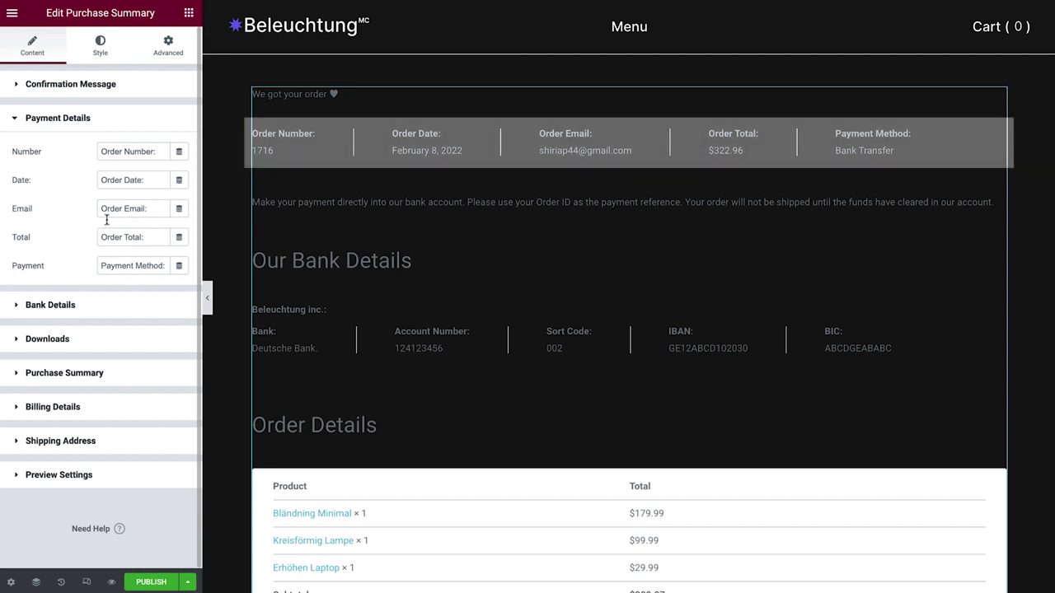
{"action": "left_click", "coordinate": [161, 152]}
{"action": "key", "text": "BackSpace"}
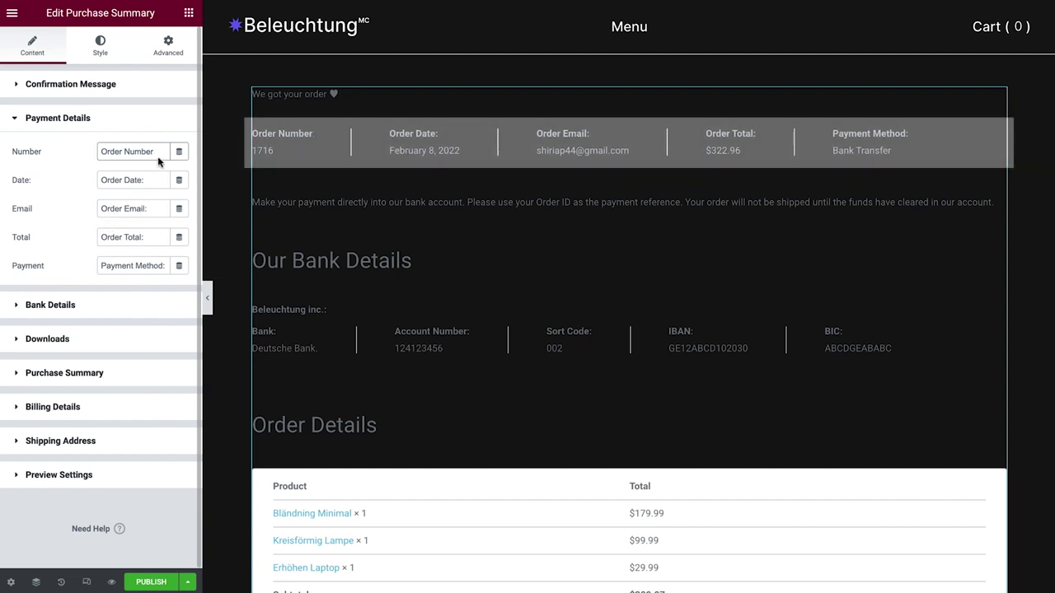
{"action": "left_click", "coordinate": [151, 178]}
{"action": "key", "text": "BackSpace"}
{"action": "left_click", "coordinate": [151, 207]}
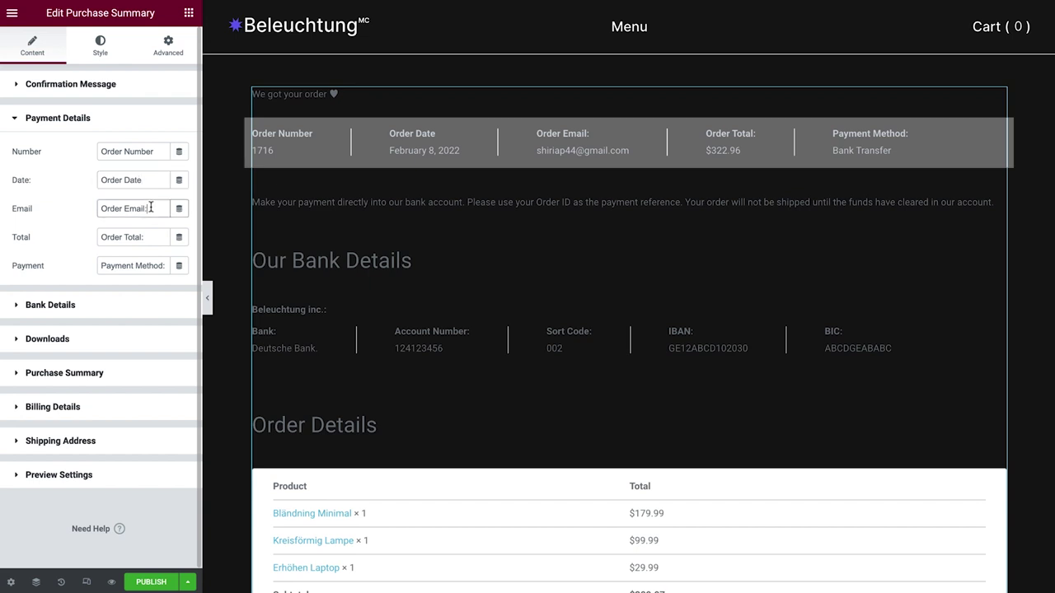
{"action": "left_click", "coordinate": [153, 236]}
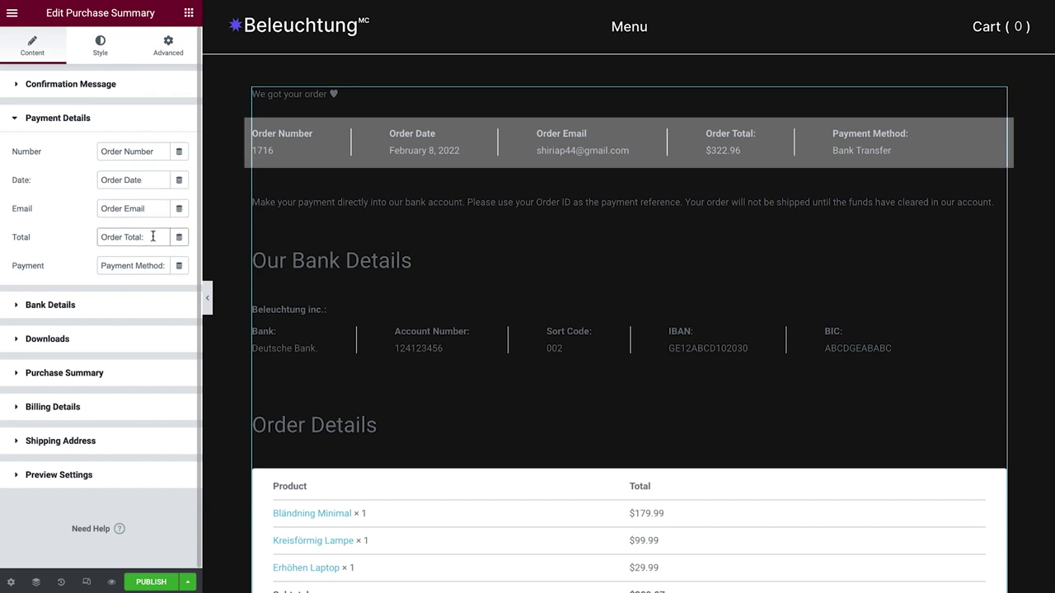
{"action": "key", "text": "BackSpace"}
{"action": "left_click", "coordinate": [166, 264]}
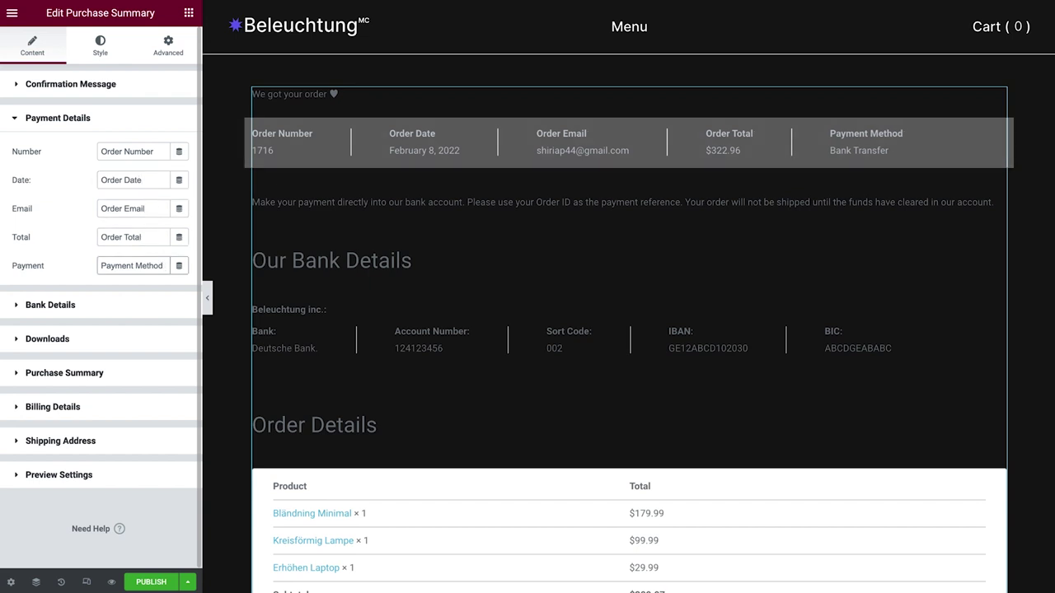
Retitle the bank heading 'Bank Transfer Details', keeping it left-aligned after trying center and right
{"action": "left_click", "coordinate": [114, 307]}
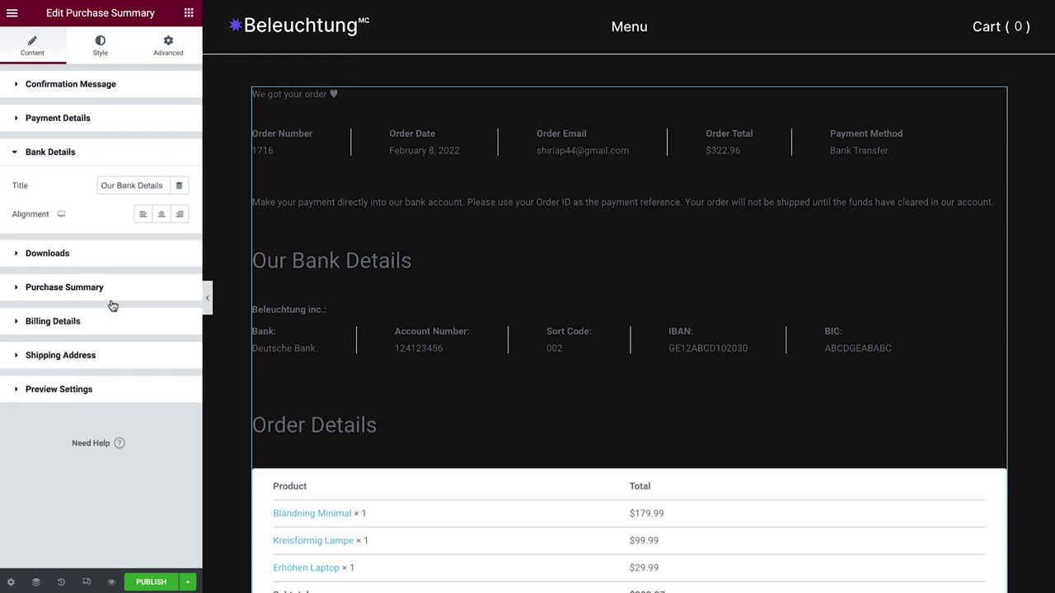
{"action": "triple_click", "coordinate": [117, 187]}
{"action": "type", "text": "Bank Transfer Details"}
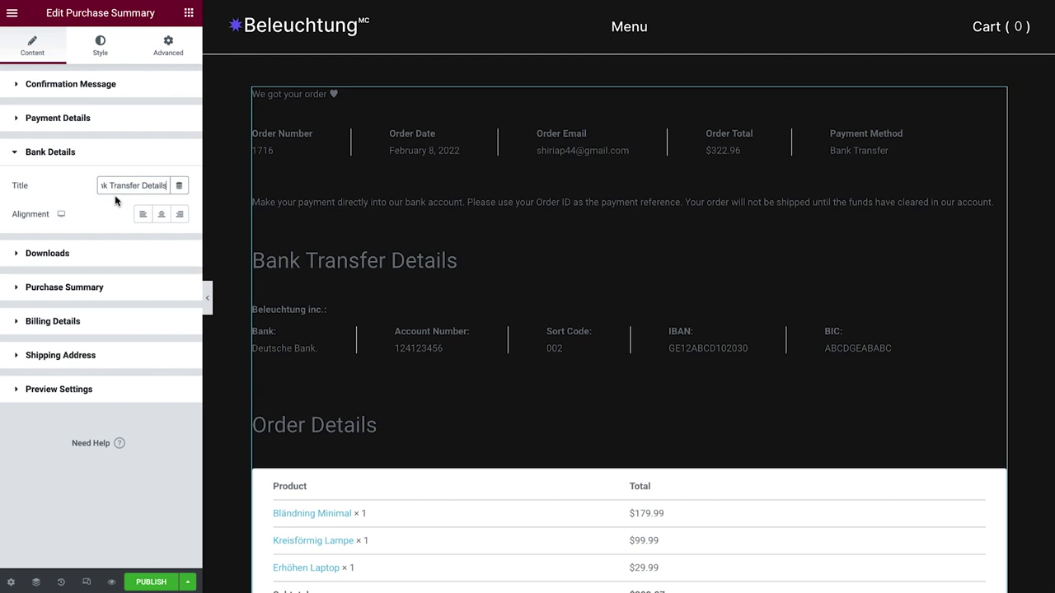
{"action": "left_click", "coordinate": [160, 216]}
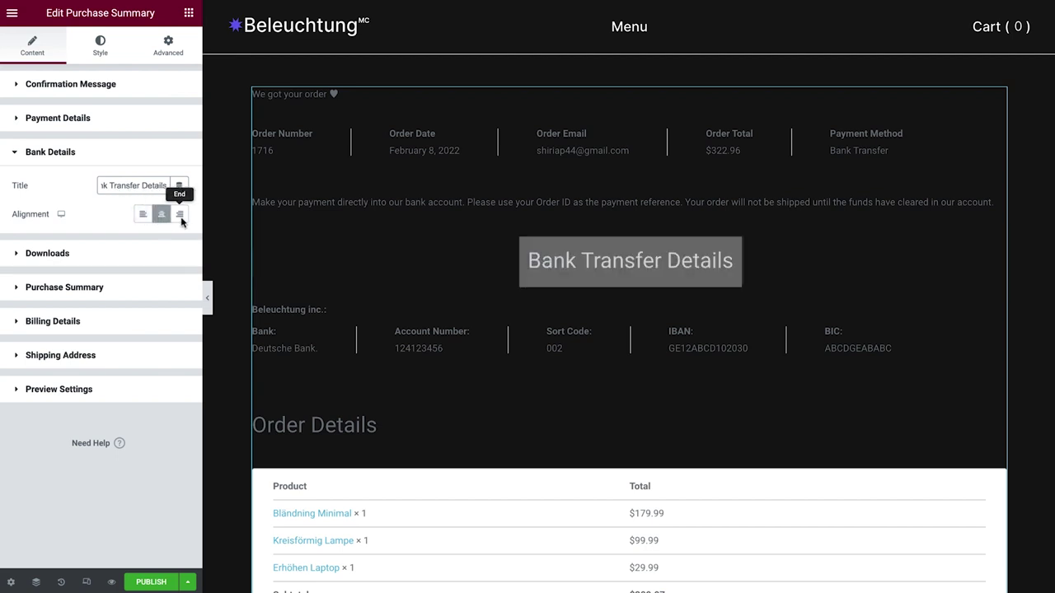
{"action": "left_click", "coordinate": [181, 216]}
{"action": "left_click", "coordinate": [181, 216]}
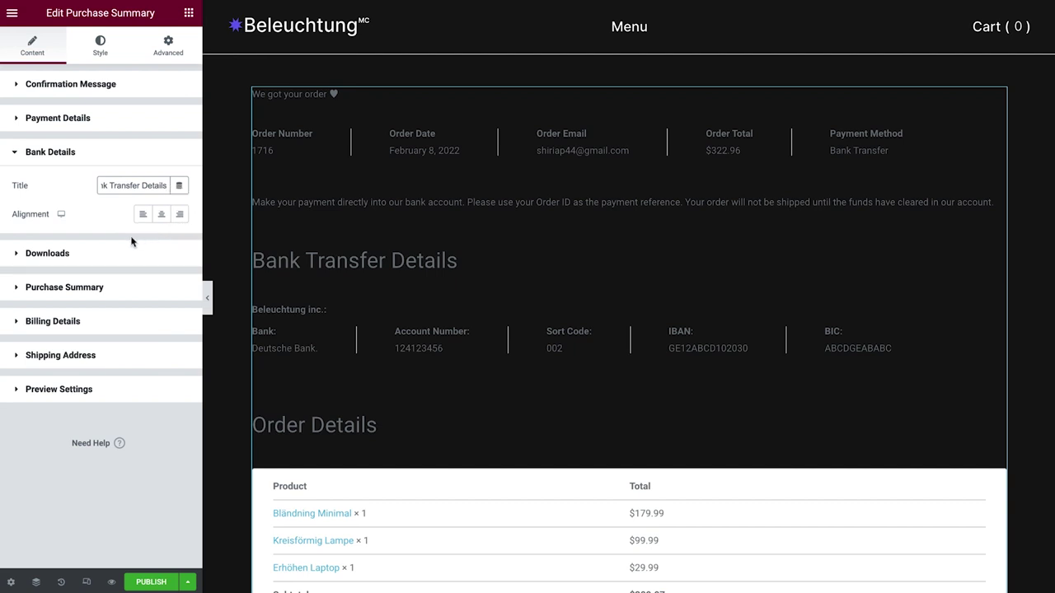
Check the Downloads, Order Details, Billing Details and Shipping Details heading settings in turn
{"action": "left_click", "coordinate": [84, 256]}
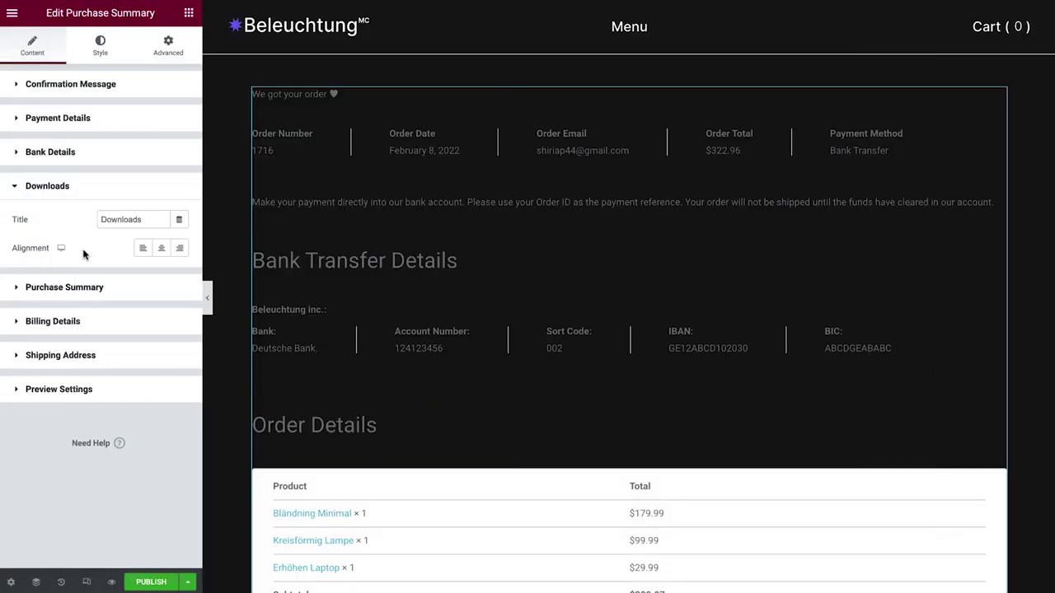
{"action": "left_click", "coordinate": [107, 287]}
{"action": "scroll", "coordinate": [221, 341], "scroll_direction": "down", "scroll_amount": 2}
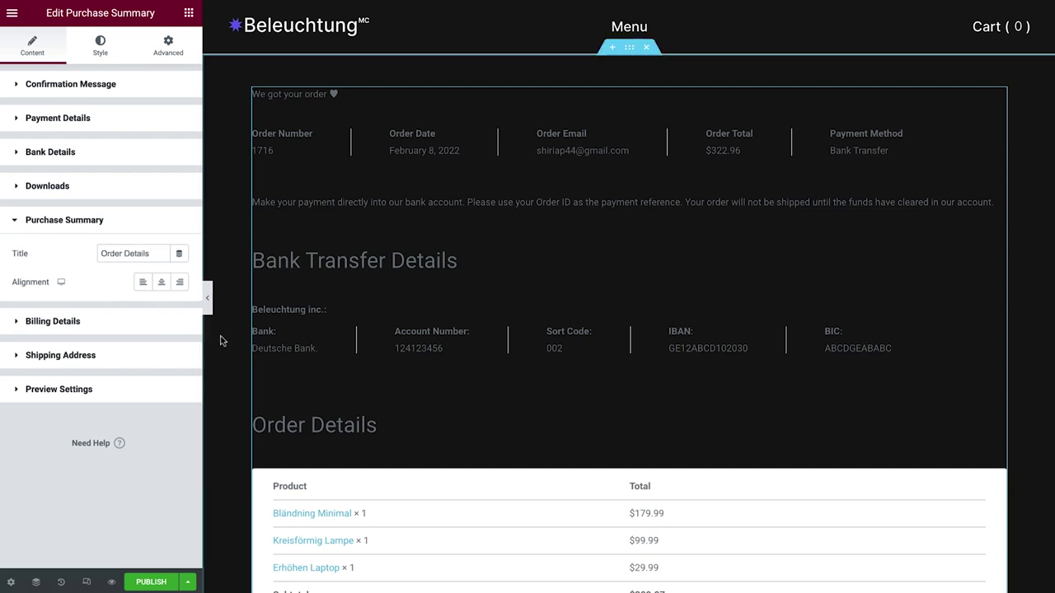
{"action": "scroll", "coordinate": [220, 340], "scroll_direction": "down", "scroll_amount": 1}
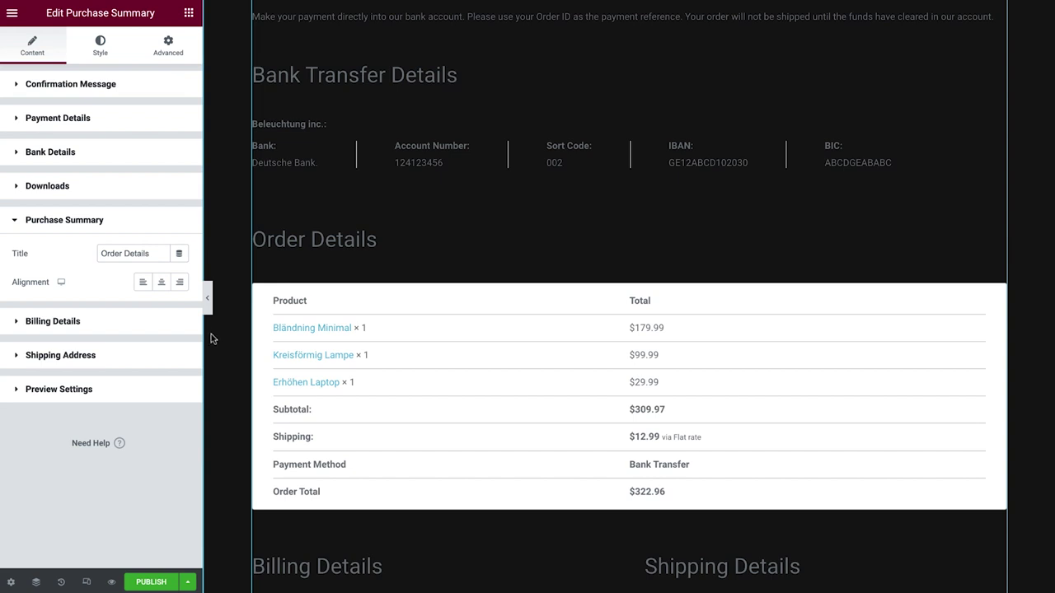
{"action": "left_click", "coordinate": [160, 330]}
{"action": "scroll", "coordinate": [210, 351], "scroll_direction": "down", "scroll_amount": 3}
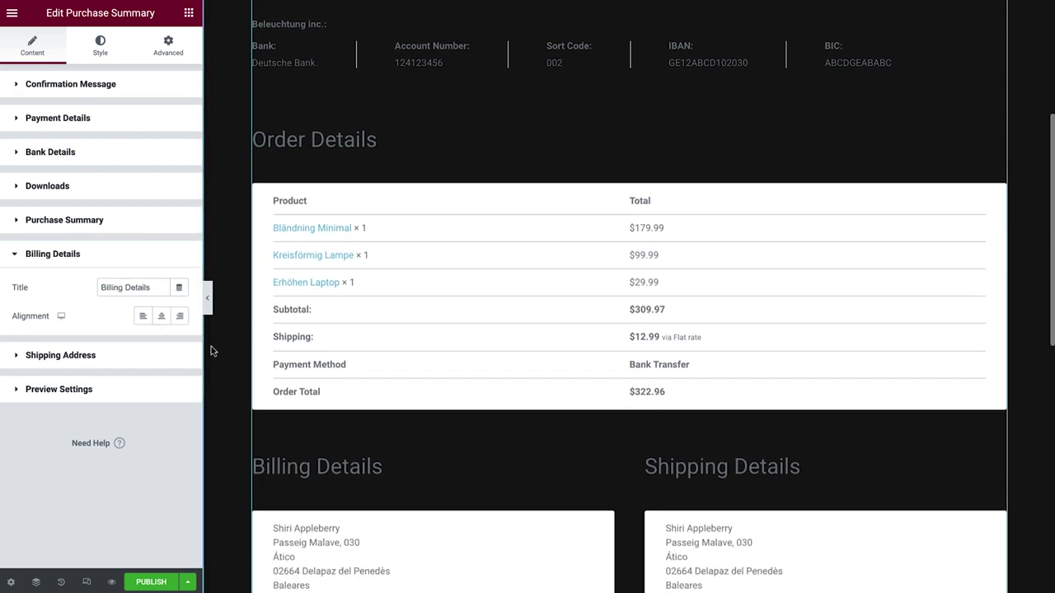
{"action": "left_click", "coordinate": [156, 353]}
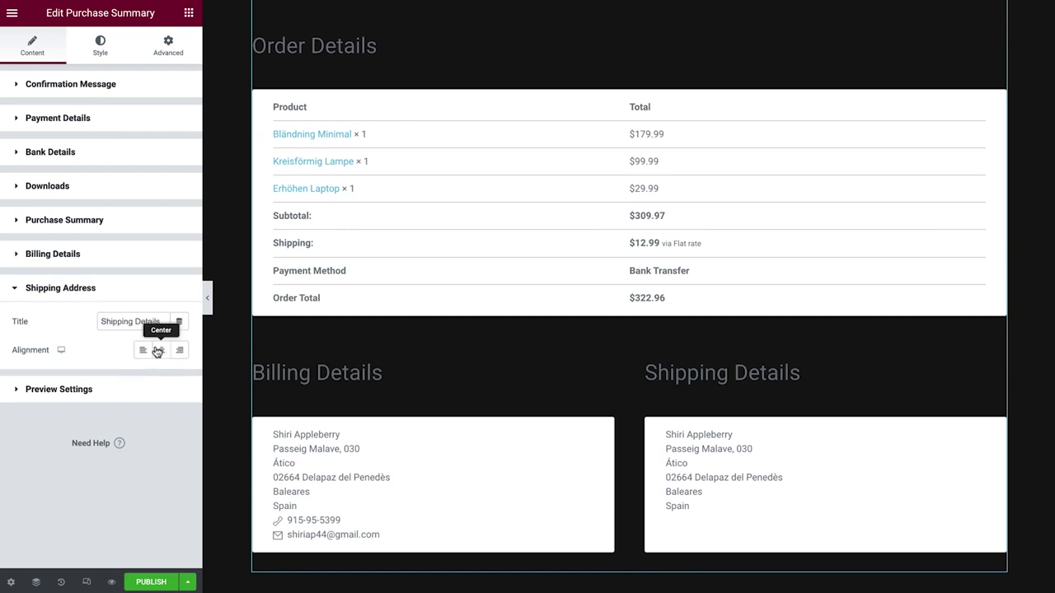
{"action": "left_click", "coordinate": [157, 351]}
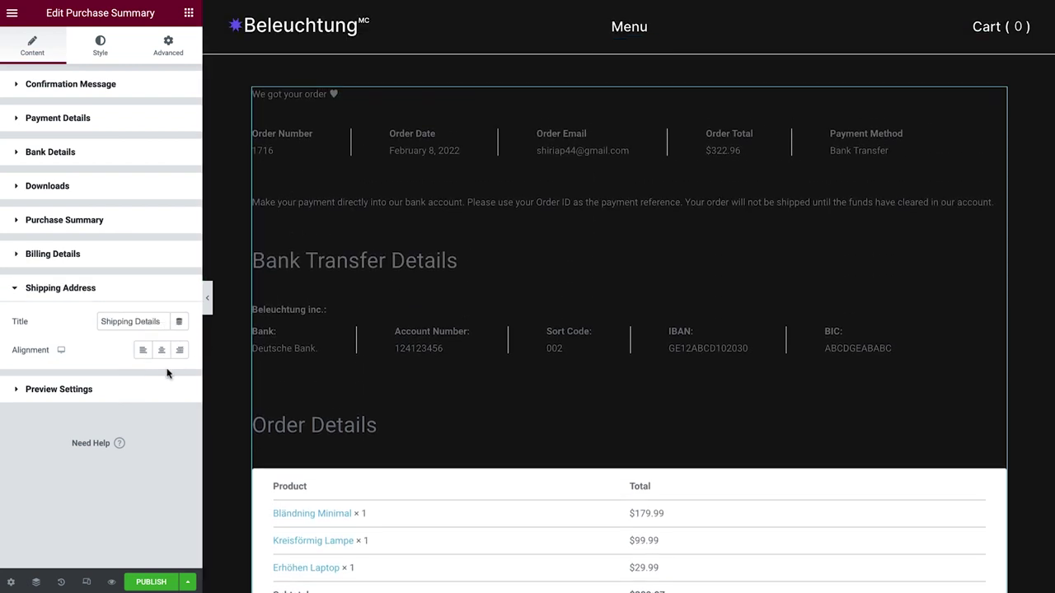
Preview the page with a specific order, entering its Order ID in Preview Settings
{"action": "left_click", "coordinate": [149, 389]}
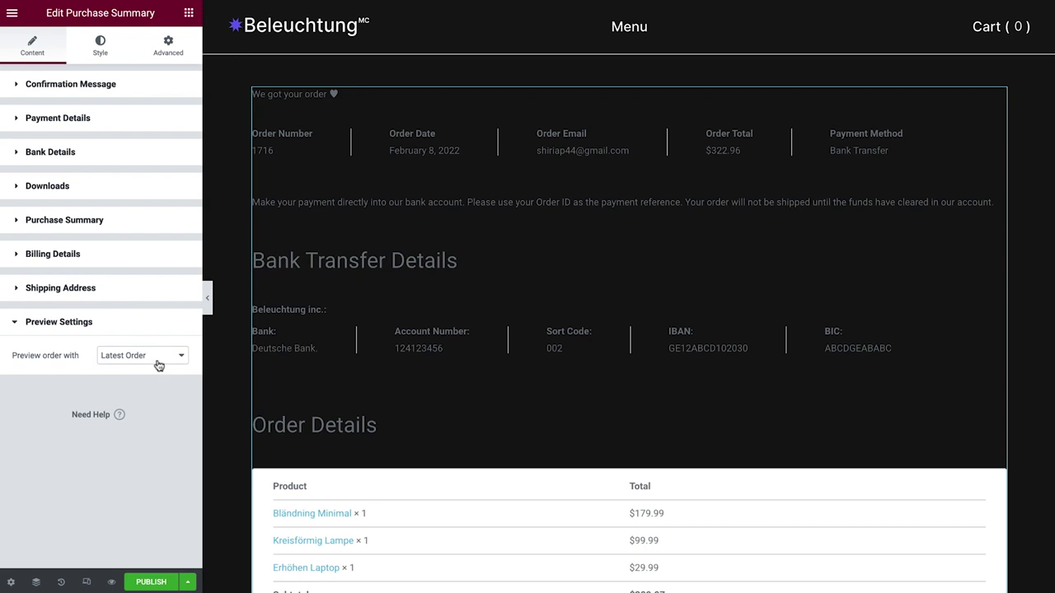
{"action": "left_click", "coordinate": [159, 365]}
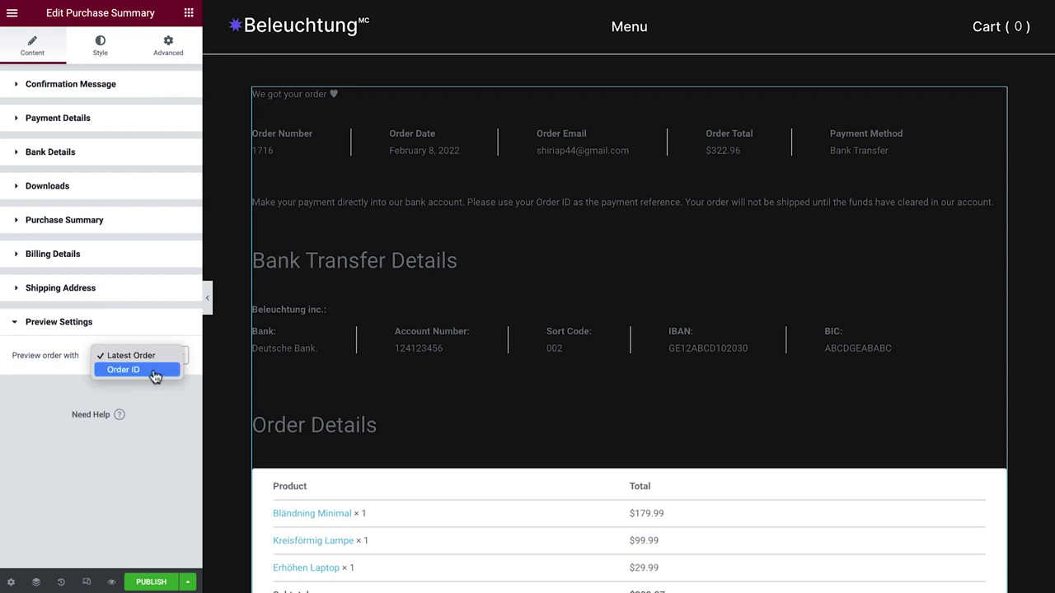
{"action": "left_click", "coordinate": [153, 372]}
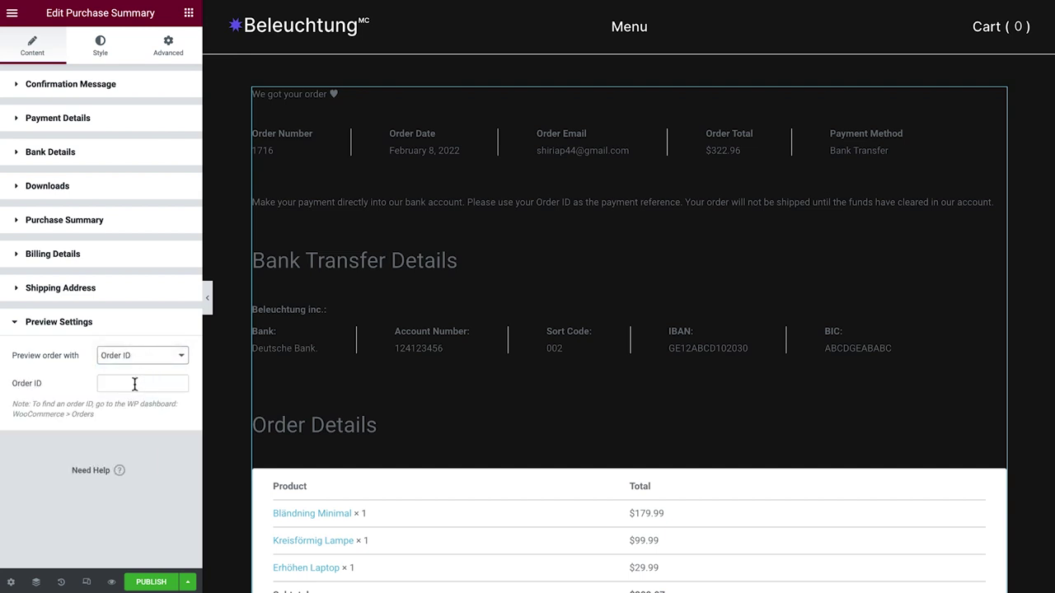
{"action": "left_click", "coordinate": [134, 384]}
{"action": "type", "text": "1428"}
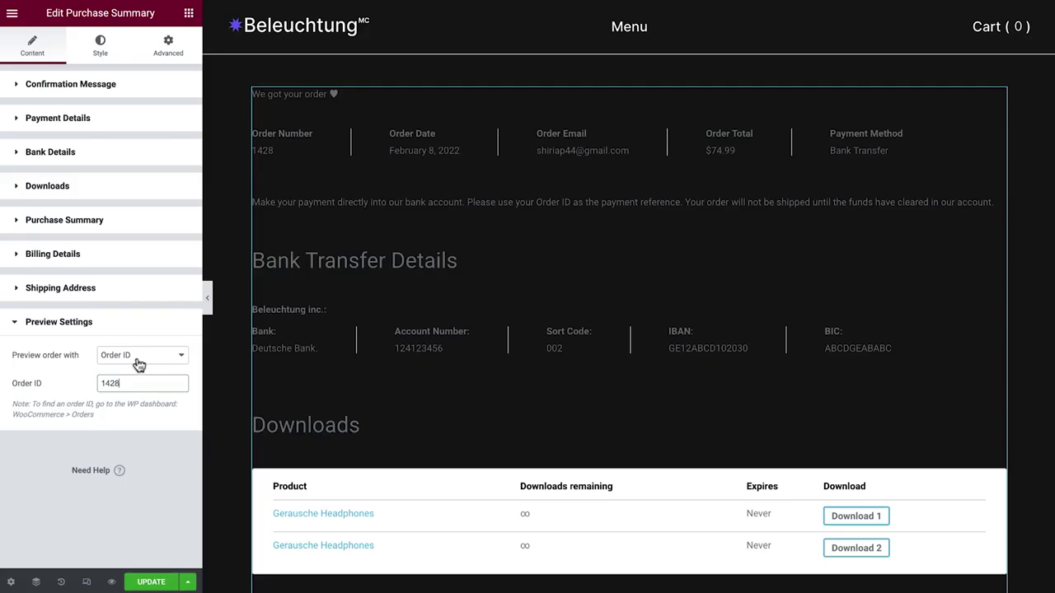
Switch the preview back to the Latest Order
{"action": "left_click", "coordinate": [136, 356]}
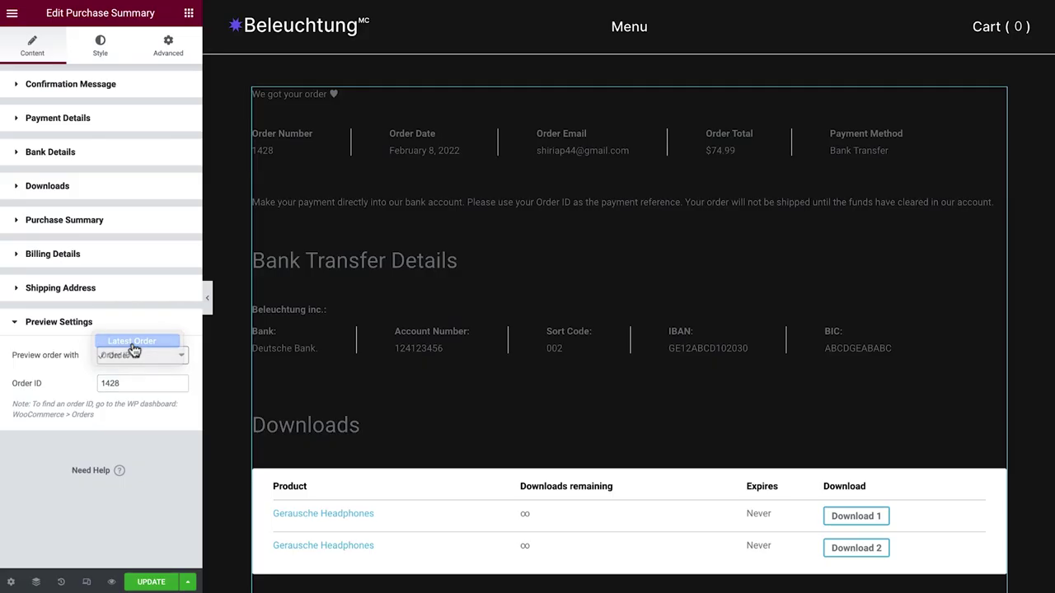
{"action": "left_click", "coordinate": [134, 343]}
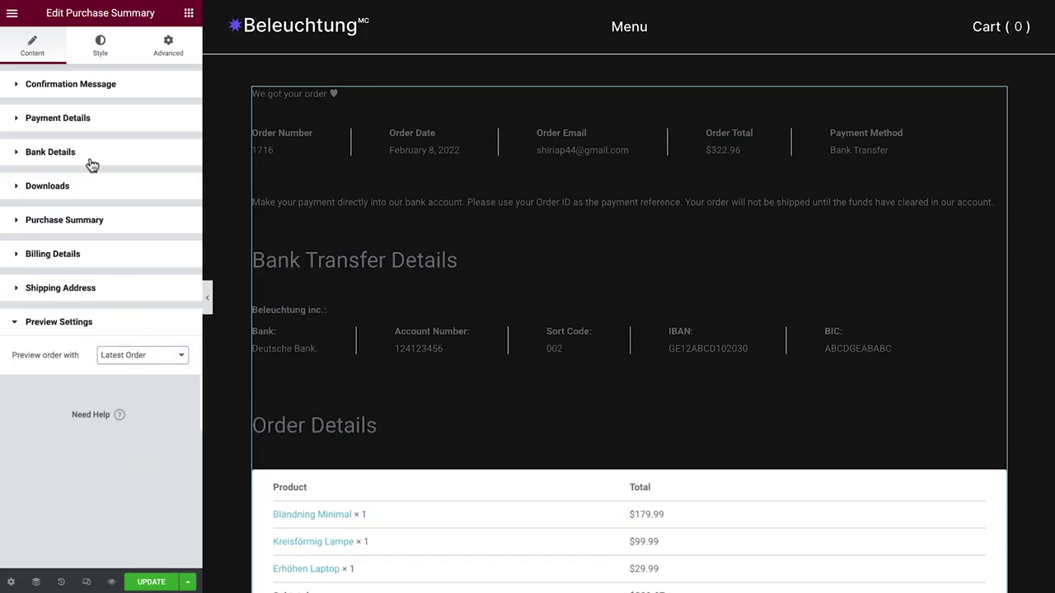
{"action": "left_click", "coordinate": [89, 61]}
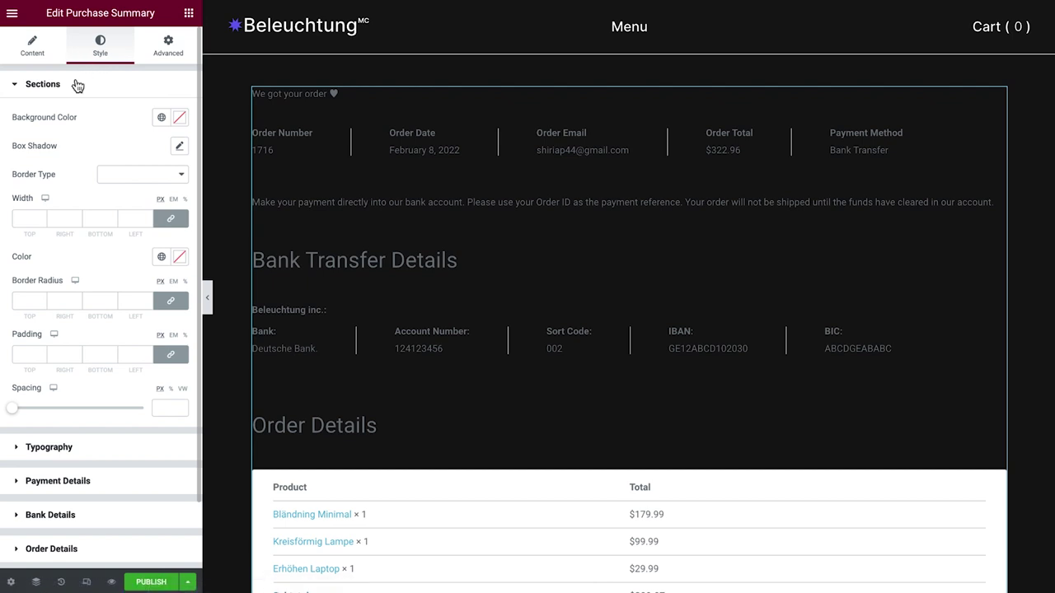
Give the summary sections the dark Background global colour, trying then removing a shadow
{"action": "scroll", "coordinate": [216, 89], "scroll_direction": "down", "scroll_amount": 5}
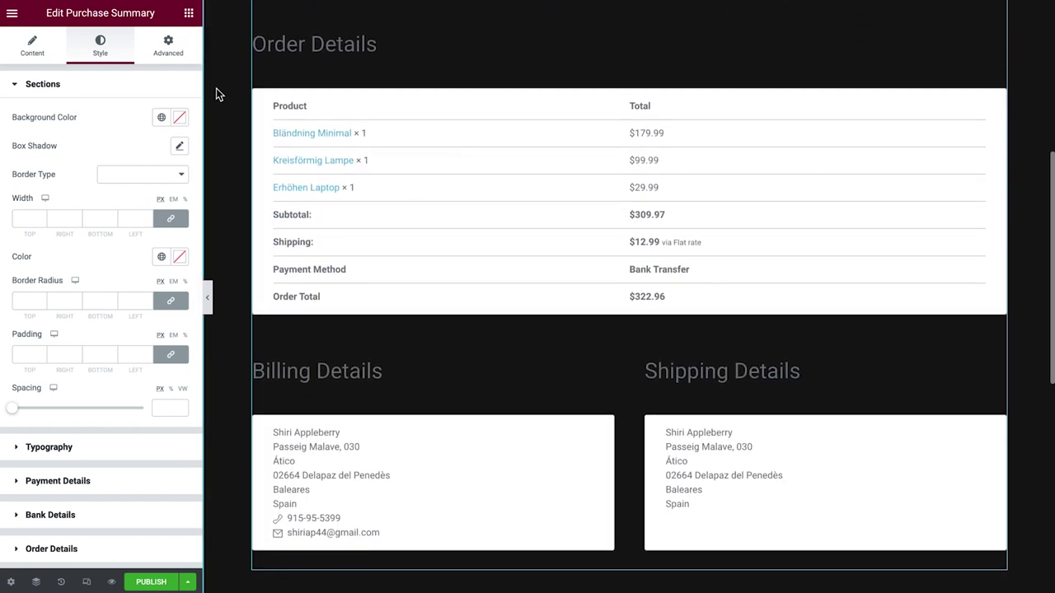
{"action": "left_click", "coordinate": [161, 117]}
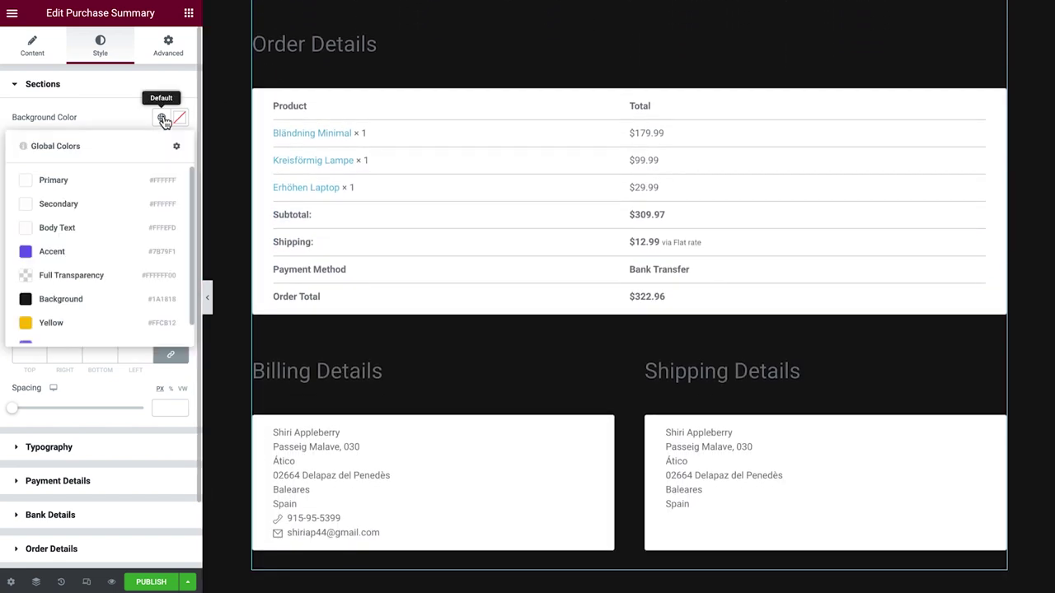
{"action": "left_click", "coordinate": [102, 297]}
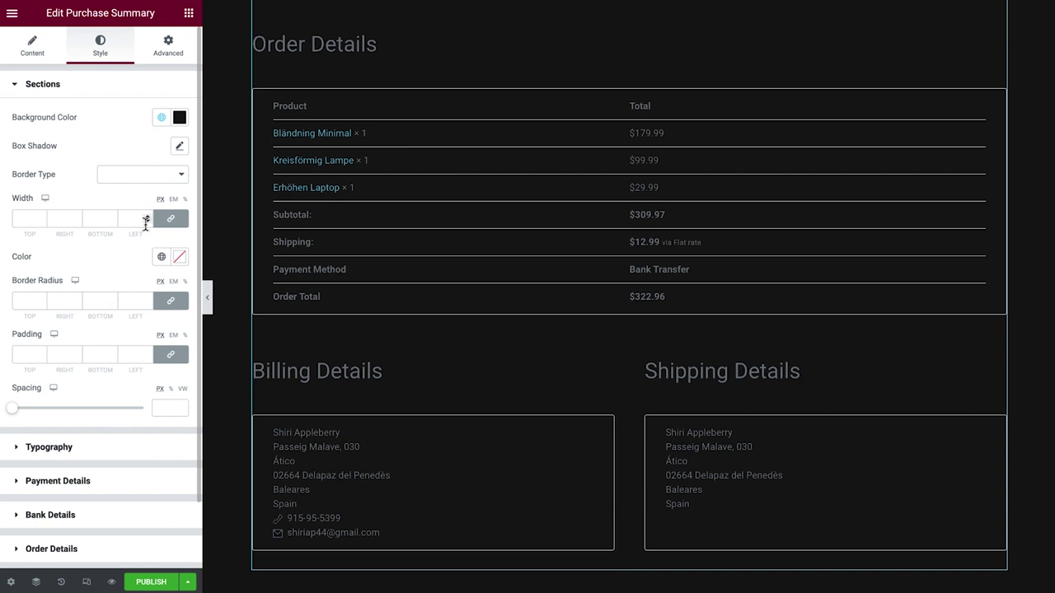
{"action": "left_click", "coordinate": [179, 147]}
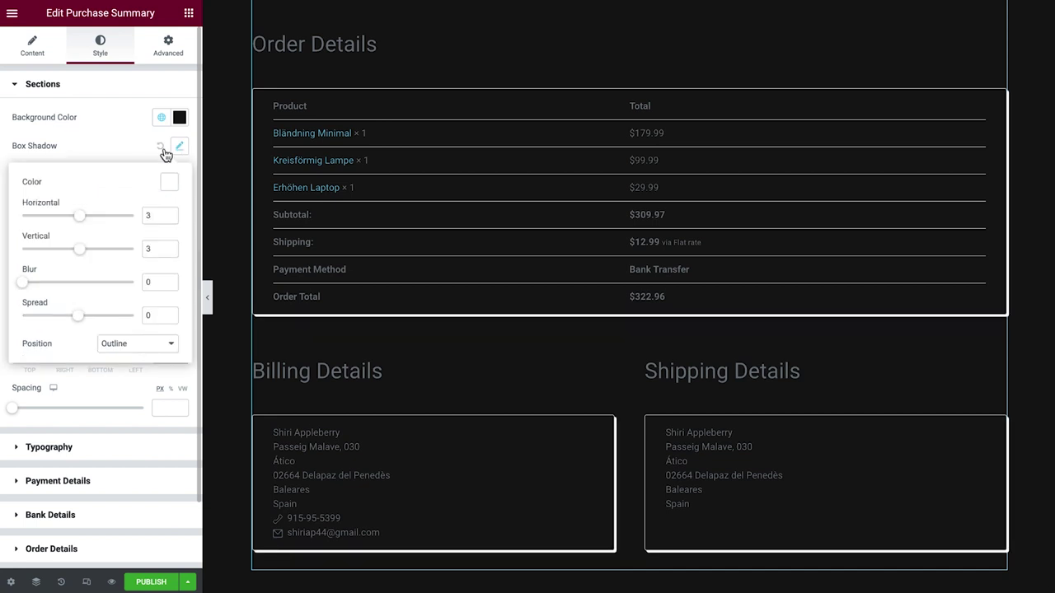
{"action": "left_click", "coordinate": [160, 146]}
Add a solid 3 px border in the purple Accent colour, testing then clearing a 50 radius
{"action": "left_click", "coordinate": [133, 178]}
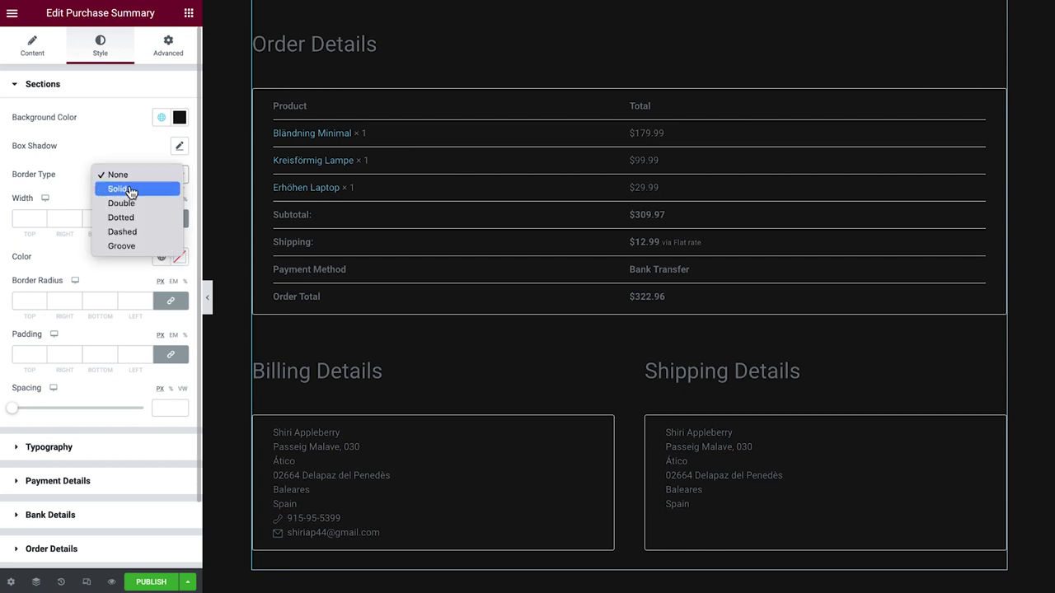
{"action": "left_click", "coordinate": [130, 188]}
{"action": "left_click", "coordinate": [95, 218]}
{"action": "type", "text": "3"}
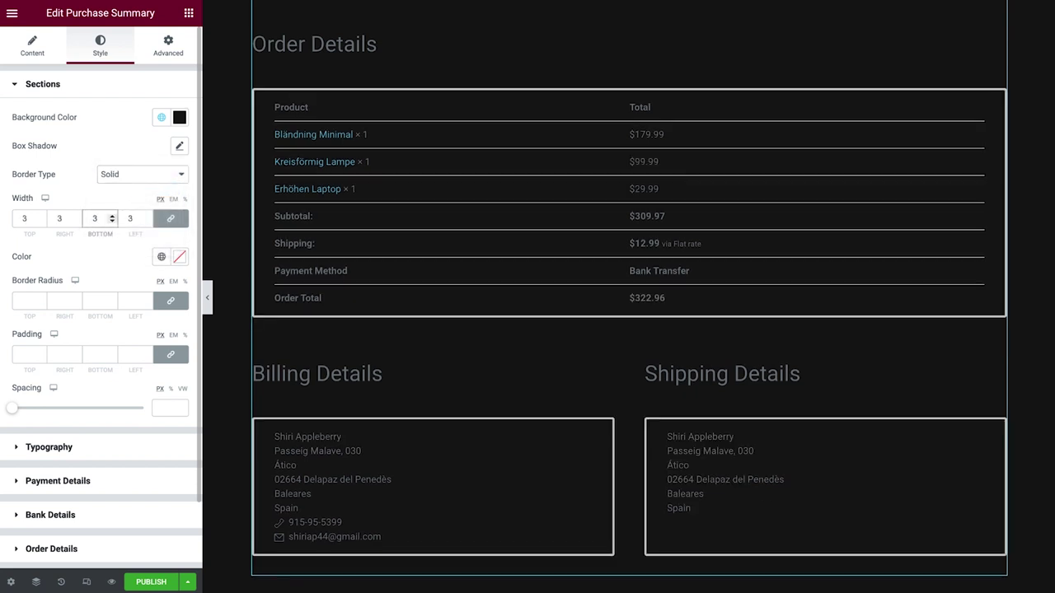
{"action": "left_click", "coordinate": [162, 256]}
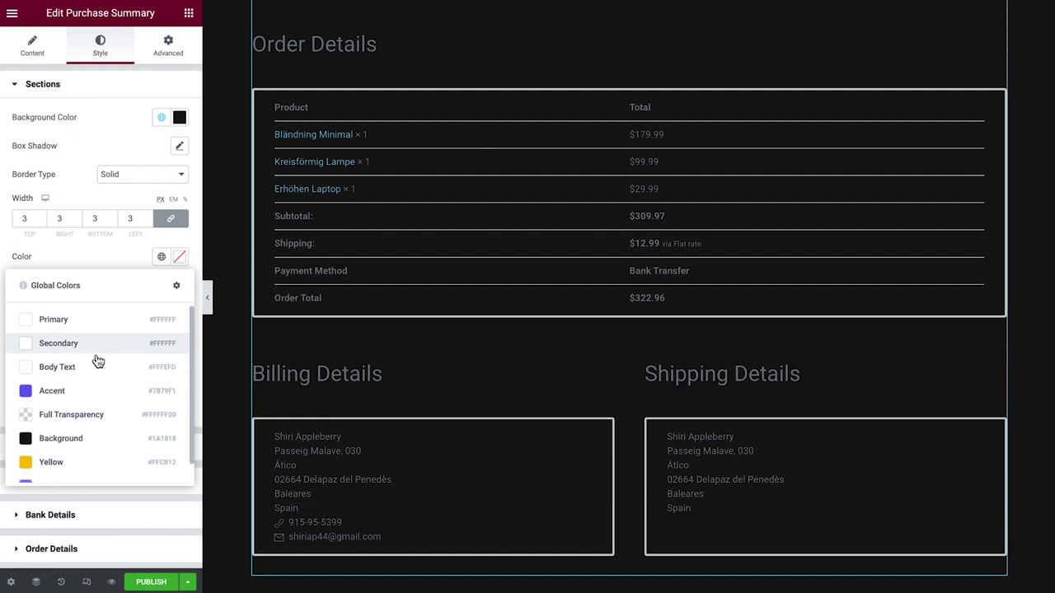
{"action": "left_click", "coordinate": [73, 391]}
{"action": "left_click", "coordinate": [39, 301]}
{"action": "type", "text": "50"}
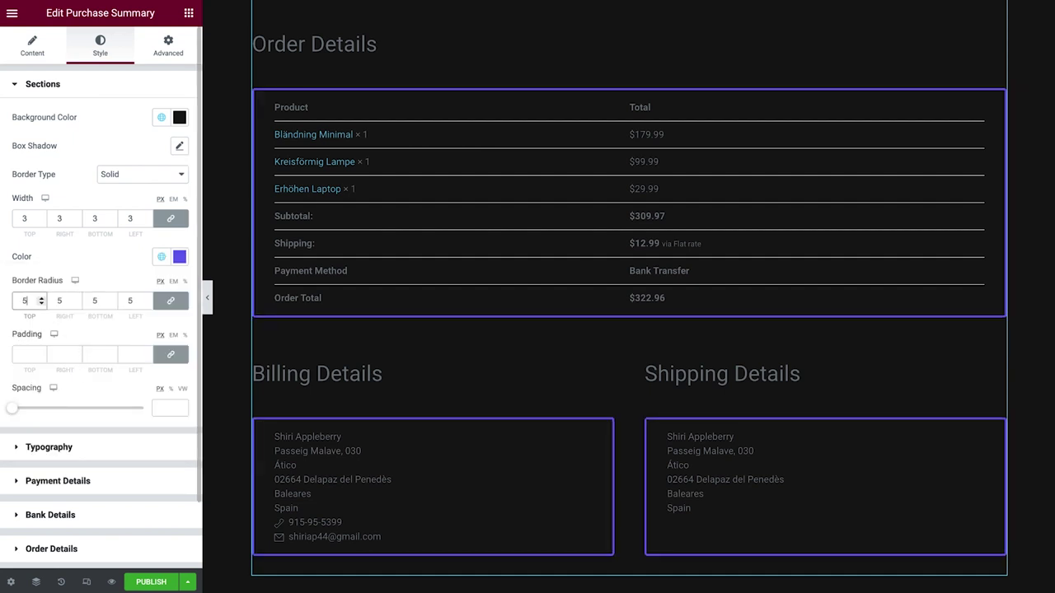
{"action": "key", "text": "BackSpace"}
{"action": "key", "text": "BackSpace"}
Set section Border Type to None, Padding to 0 and Spacing to 80 px
{"action": "left_click", "coordinate": [139, 178]}
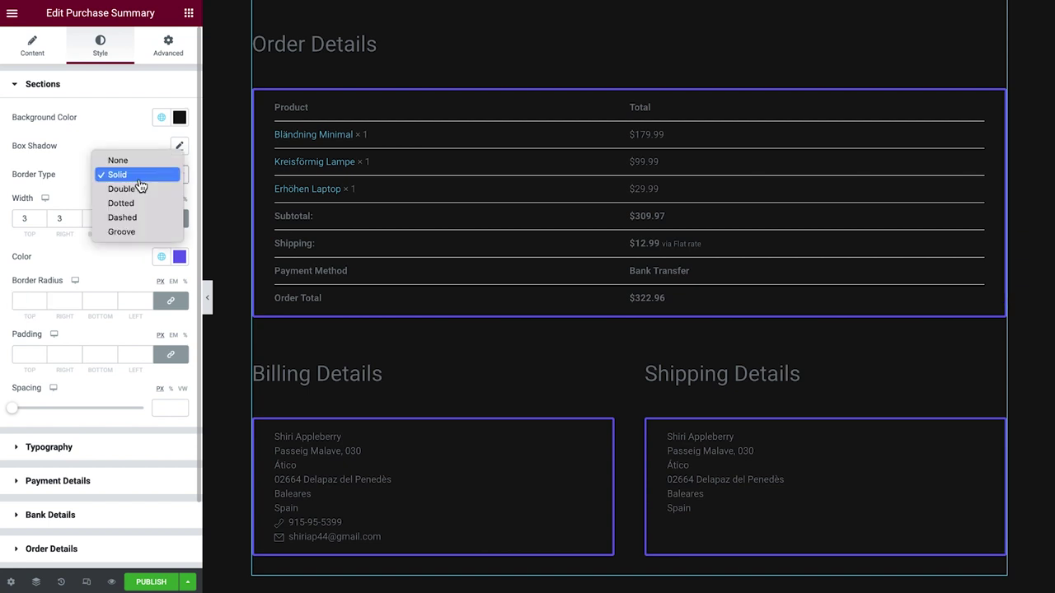
{"action": "left_click", "coordinate": [139, 161]}
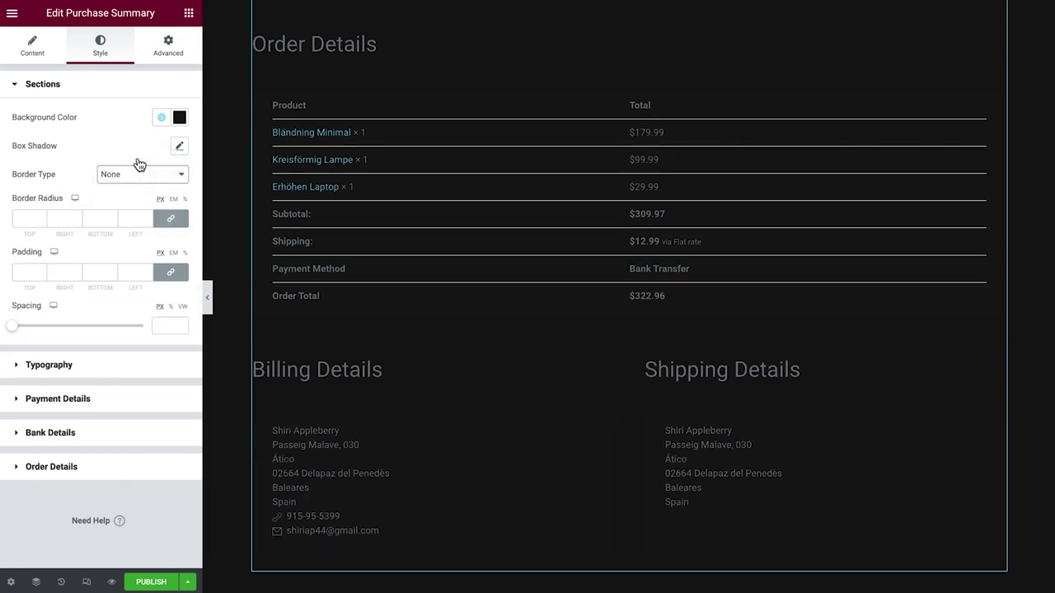
{"action": "left_click", "coordinate": [32, 273]}
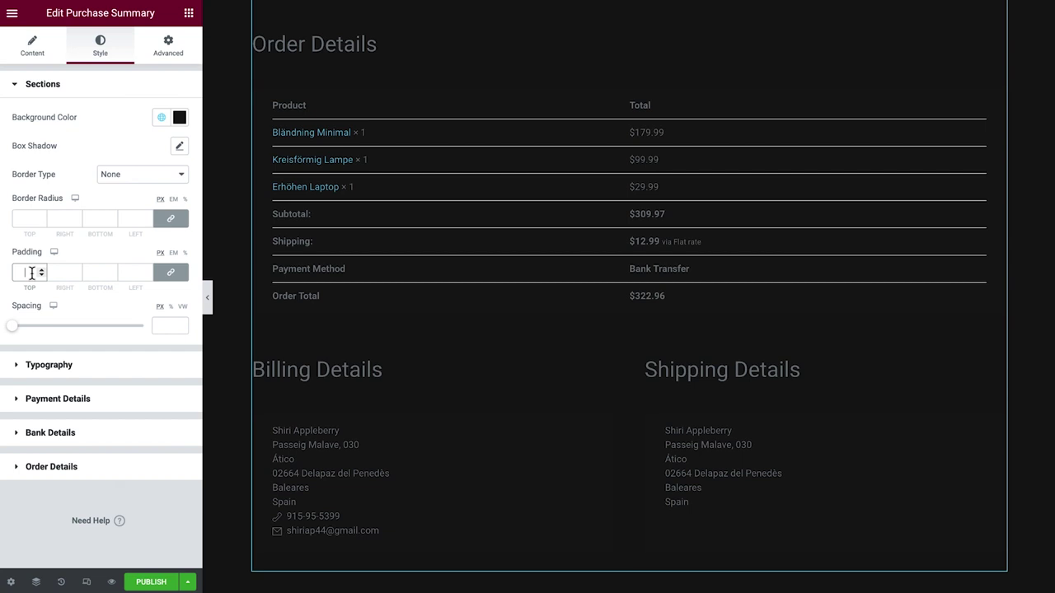
{"action": "type", "text": "0"}
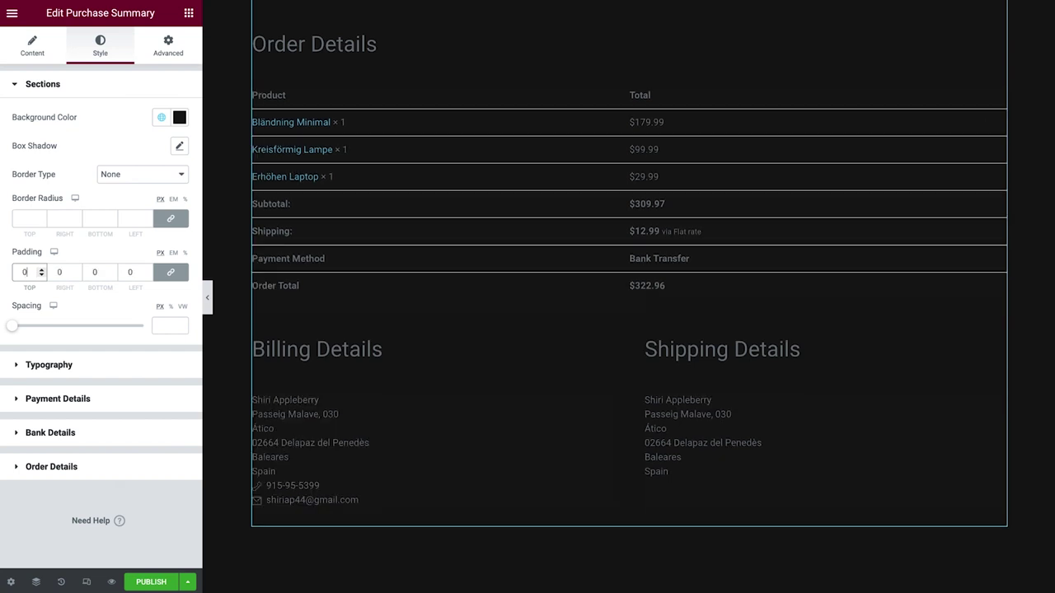
{"action": "left_click_drag", "start_coordinate": [10, 328], "coordinate": [118, 329]}
{"action": "scroll", "coordinate": [228, 335], "scroll_direction": "up", "scroll_amount": 5}
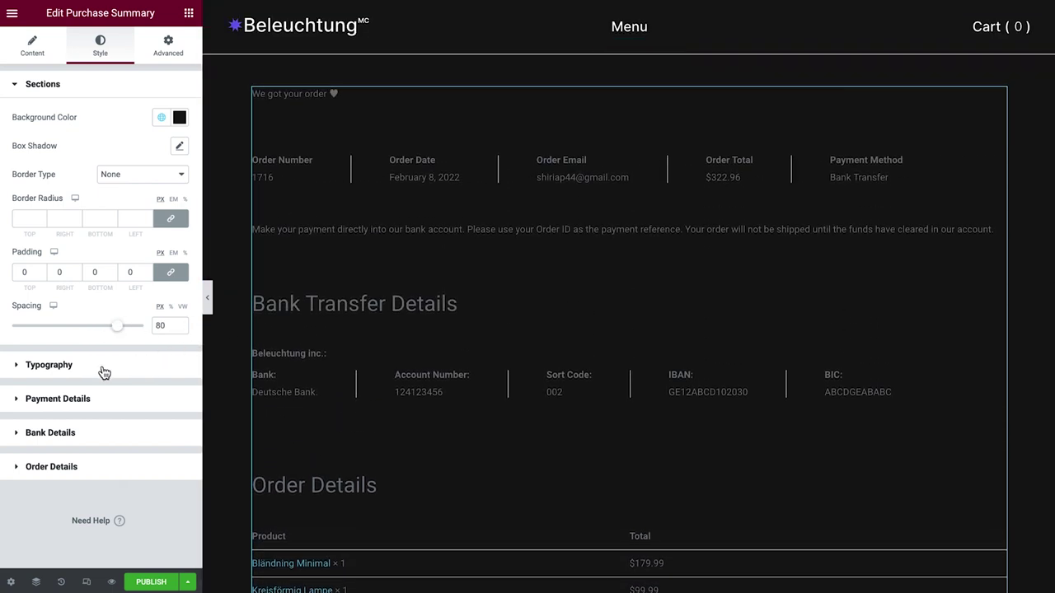
Make the confirmation message white Primary colour in the Primary Headline font
{"action": "left_click", "coordinate": [104, 373]}
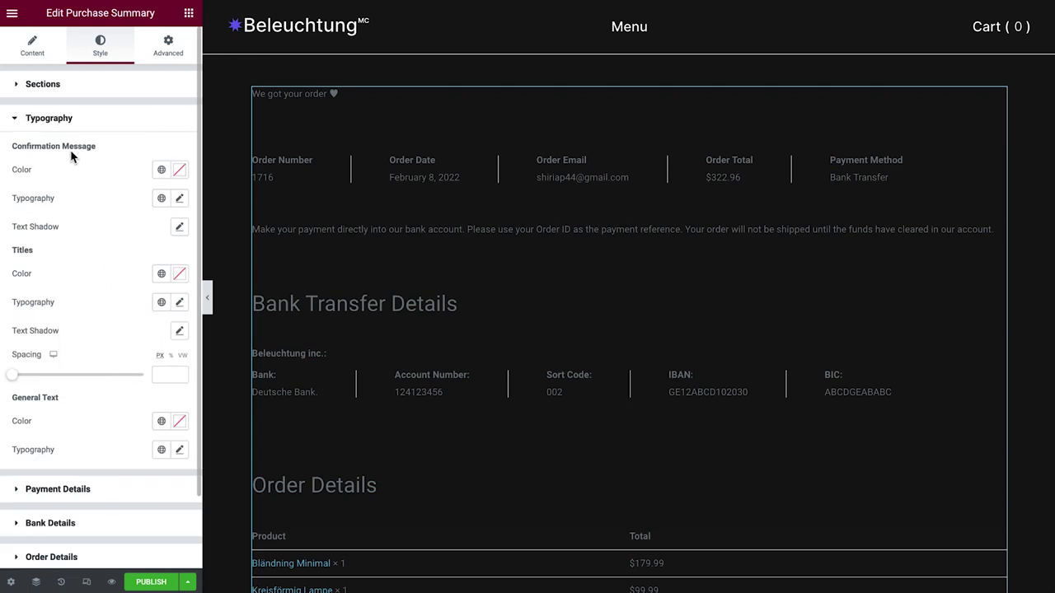
{"action": "left_click", "coordinate": [161, 170]}
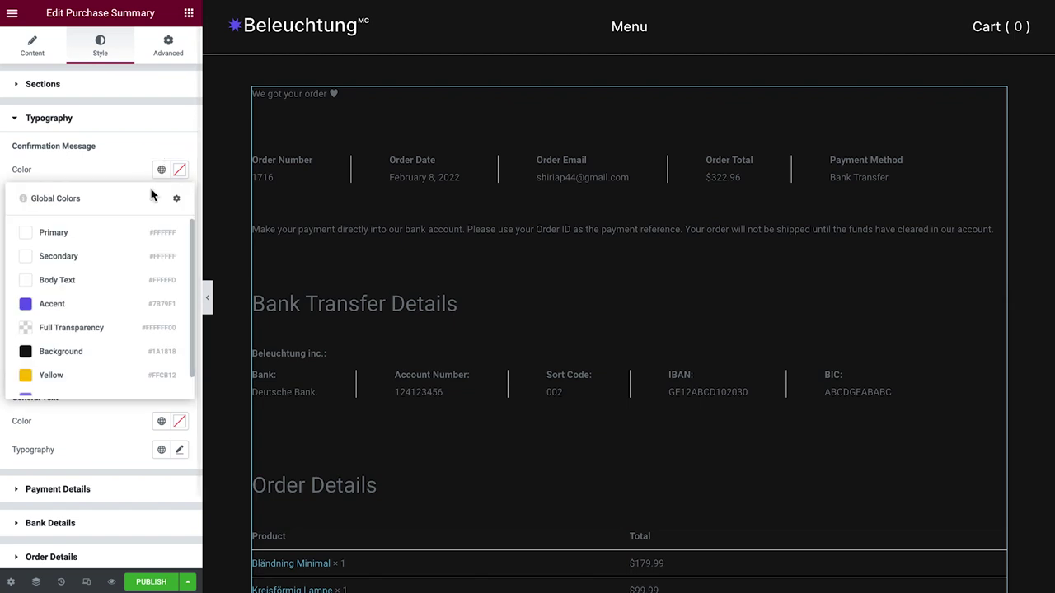
{"action": "left_click", "coordinate": [109, 239]}
{"action": "left_click", "coordinate": [162, 198]}
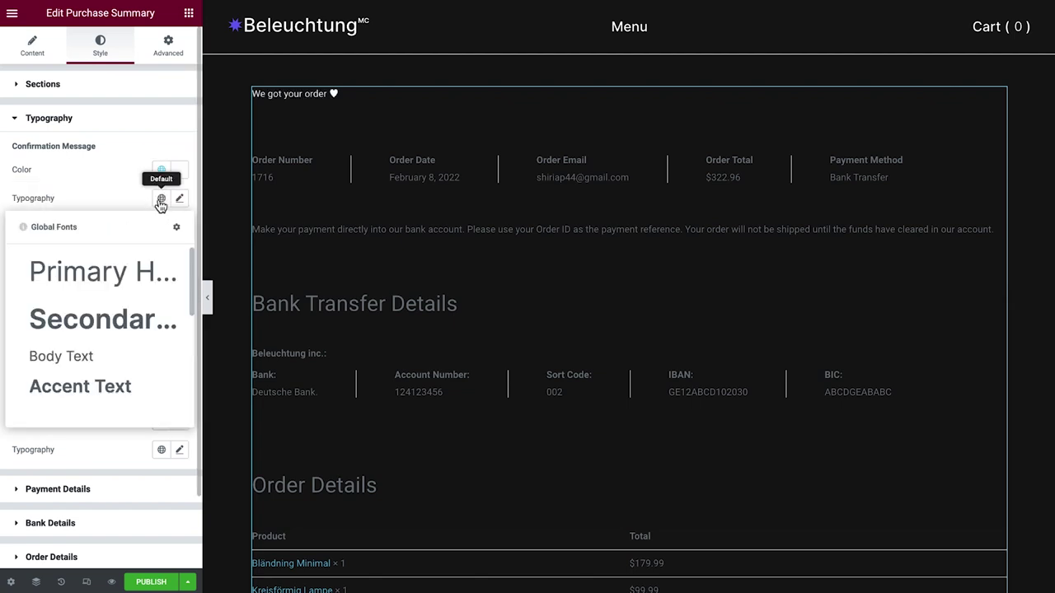
{"action": "left_click", "coordinate": [97, 272]}
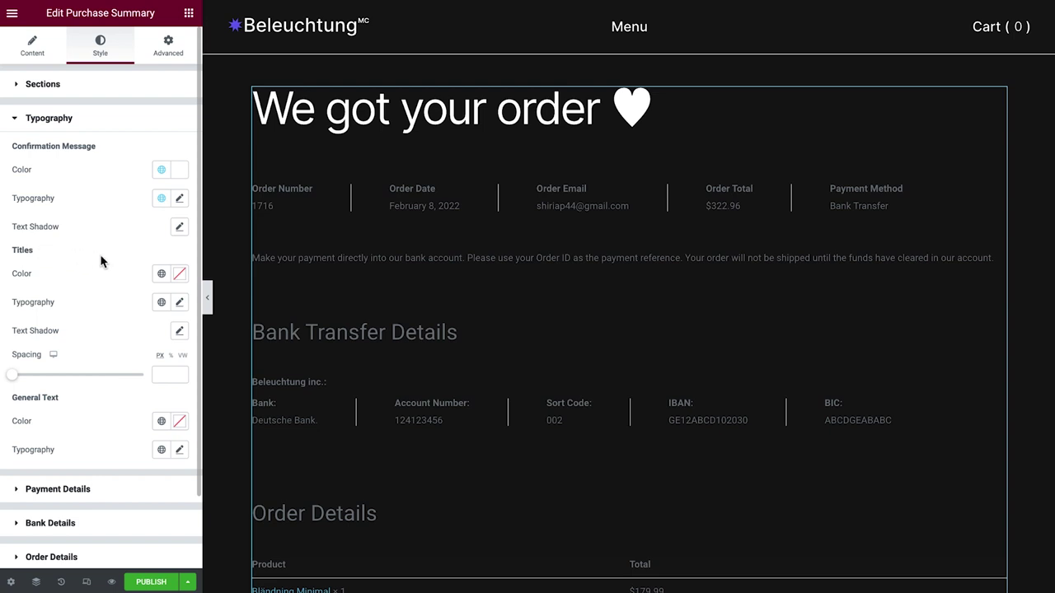
Make section titles white in Primary Headline font with 60 px spacing below
{"action": "left_click", "coordinate": [161, 273]}
{"action": "left_click", "coordinate": [107, 337]}
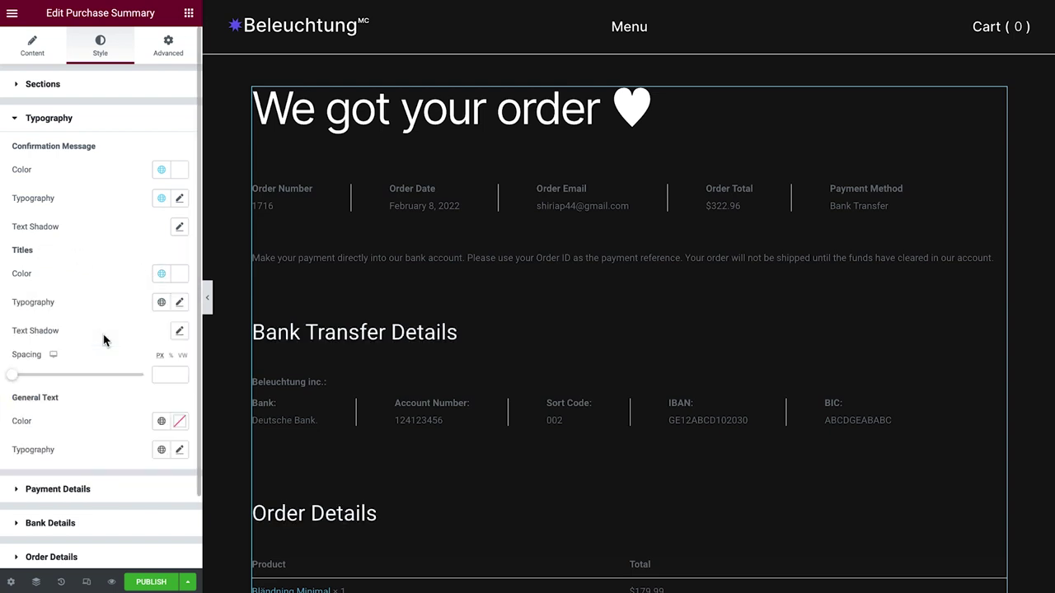
{"action": "left_click", "coordinate": [162, 302]}
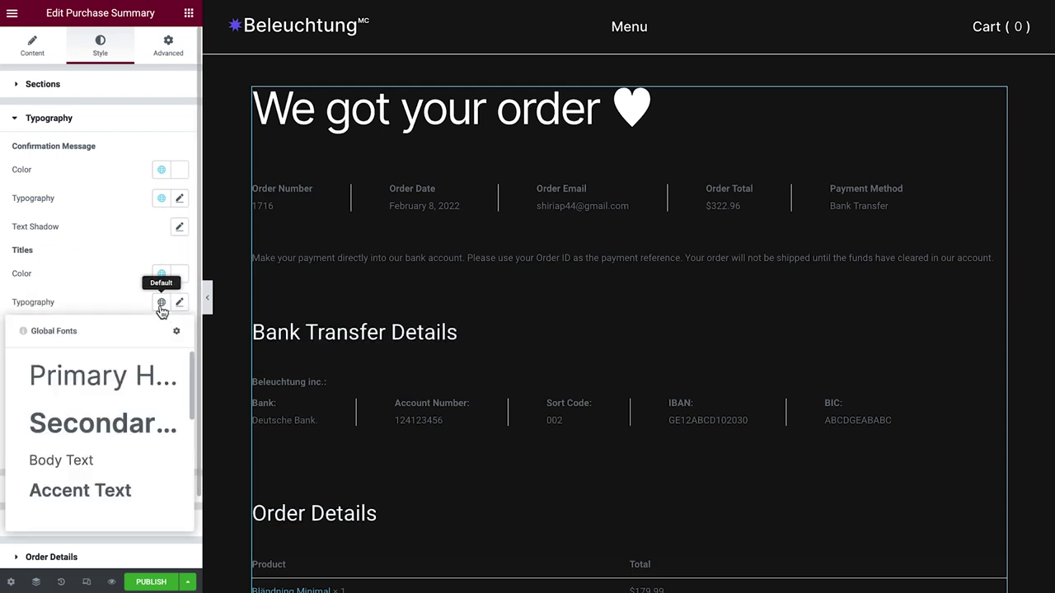
{"action": "left_click", "coordinate": [136, 379]}
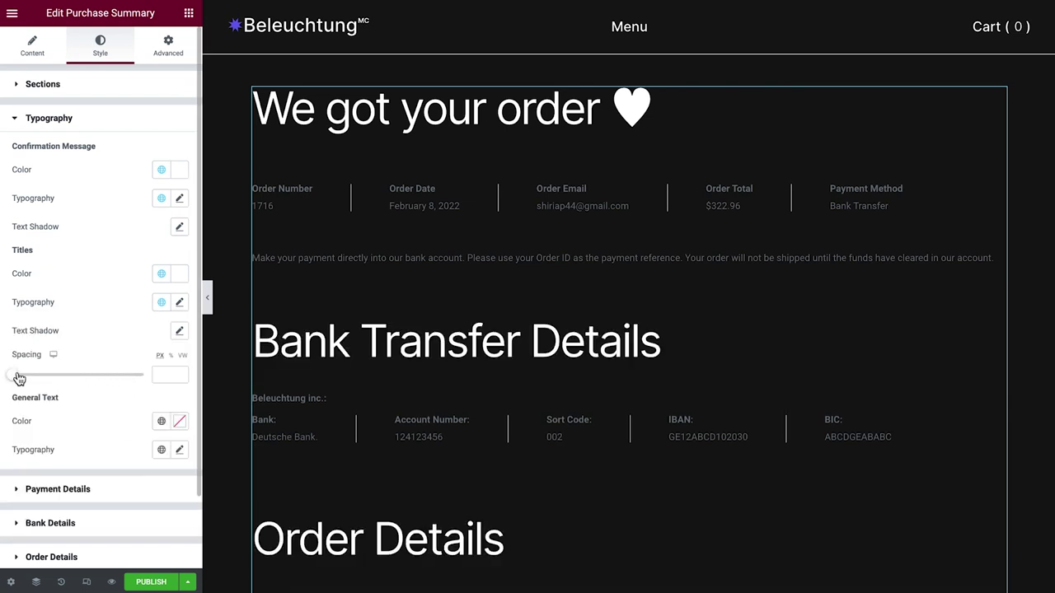
{"action": "left_click_drag", "start_coordinate": [18, 378], "coordinate": [95, 376]}
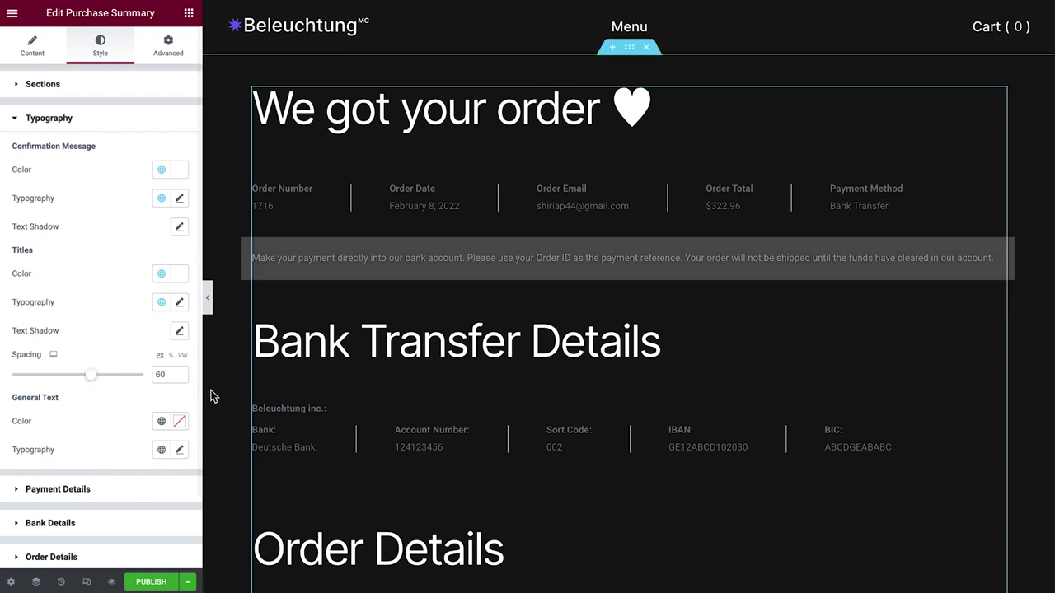
Make the general text white Primary in the Body Text font
{"action": "scroll", "coordinate": [210, 397], "scroll_direction": "down", "scroll_amount": 6}
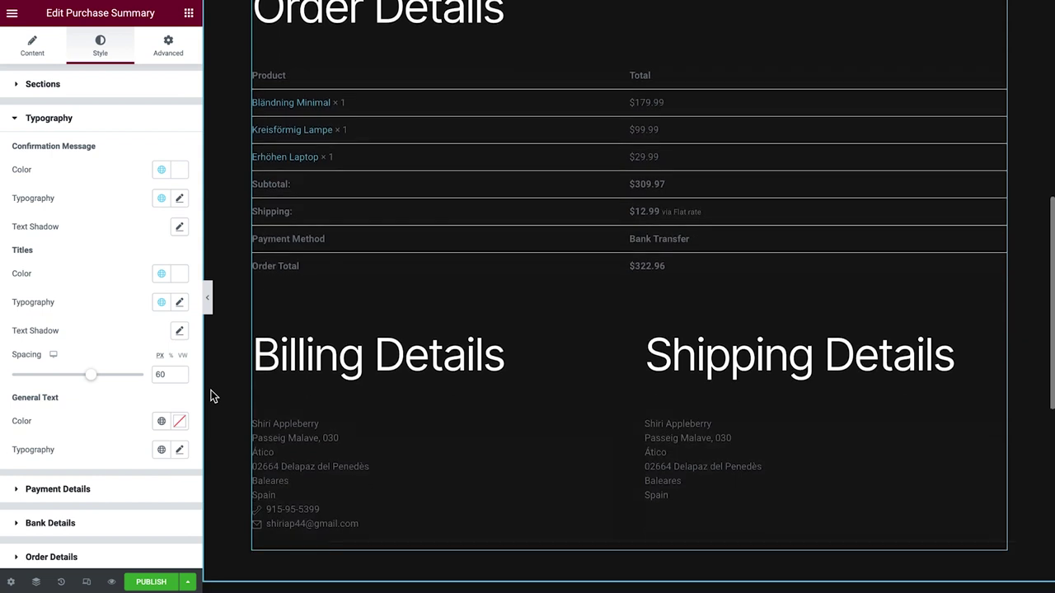
{"action": "left_click", "coordinate": [161, 421]}
{"action": "left_click", "coordinate": [101, 245]}
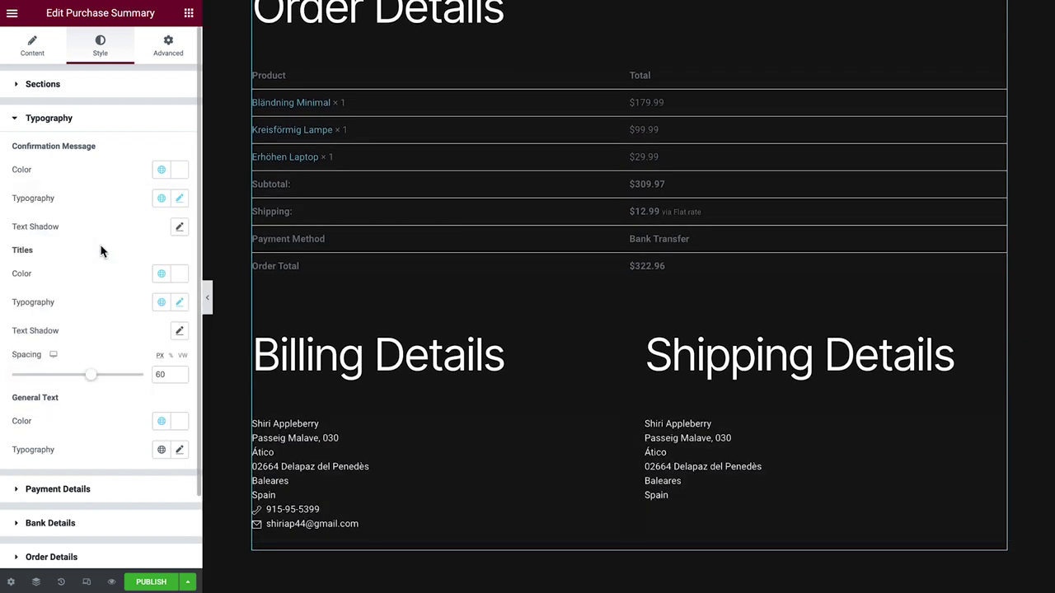
{"action": "left_click", "coordinate": [159, 451]}
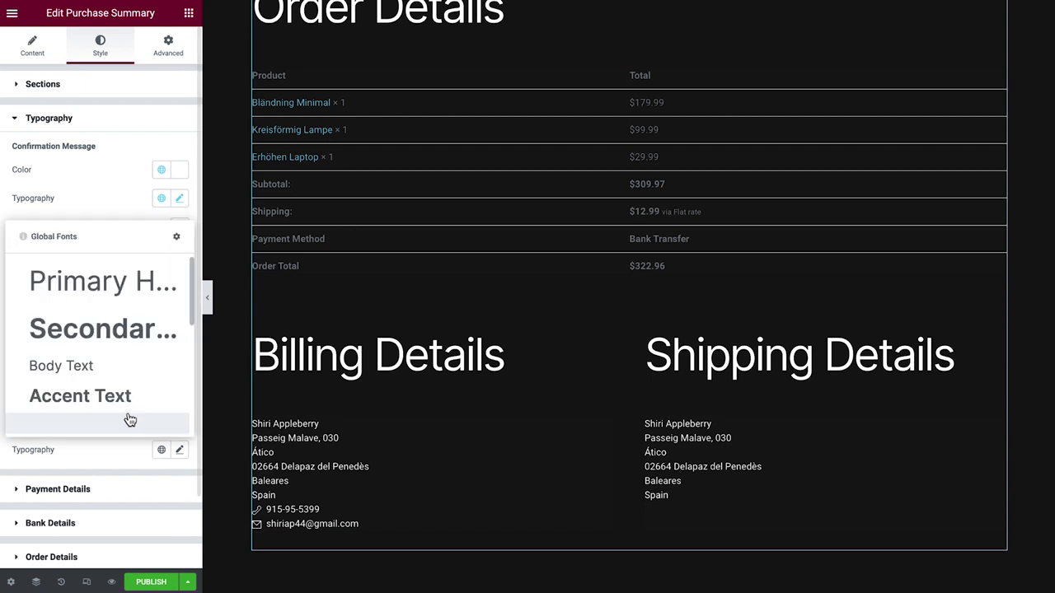
{"action": "left_click", "coordinate": [110, 371]}
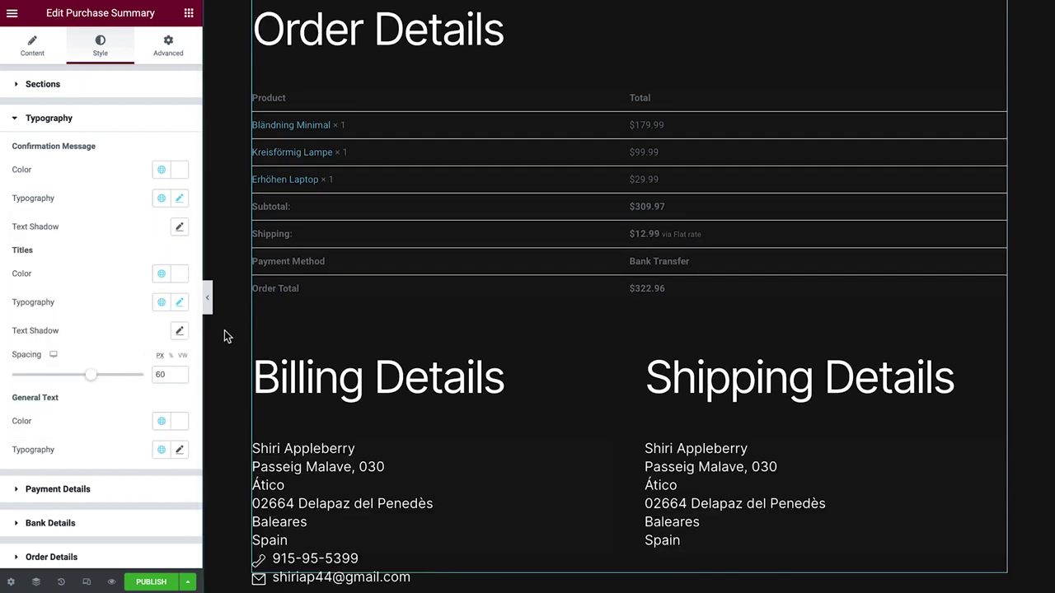
{"action": "scroll", "coordinate": [225, 329], "scroll_direction": "up", "scroll_amount": 6}
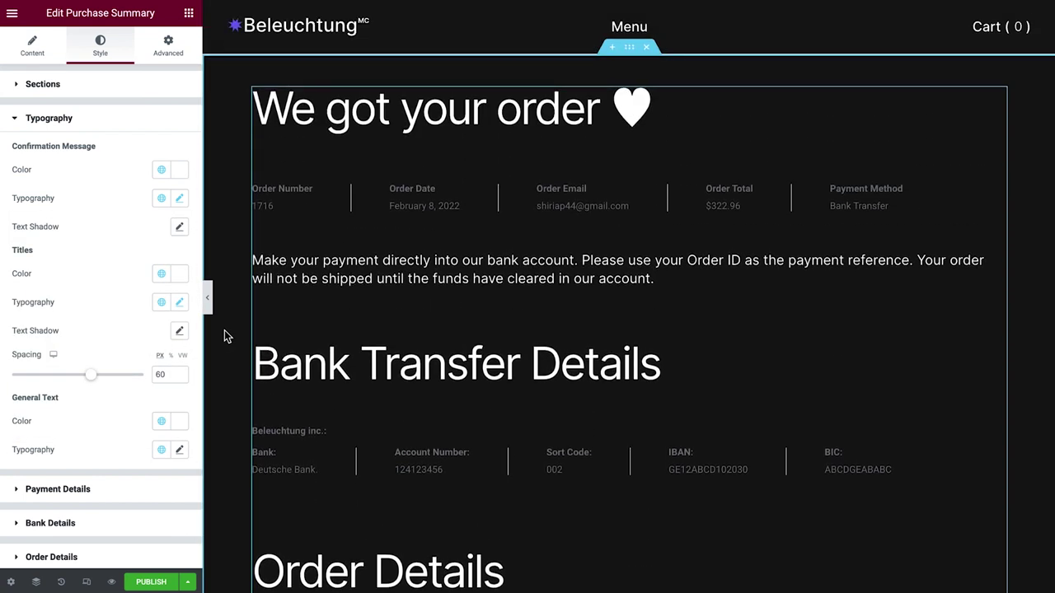
Set payment details Space Between to 25 and make titles white Primary in Body Text
{"action": "left_click", "coordinate": [184, 488]}
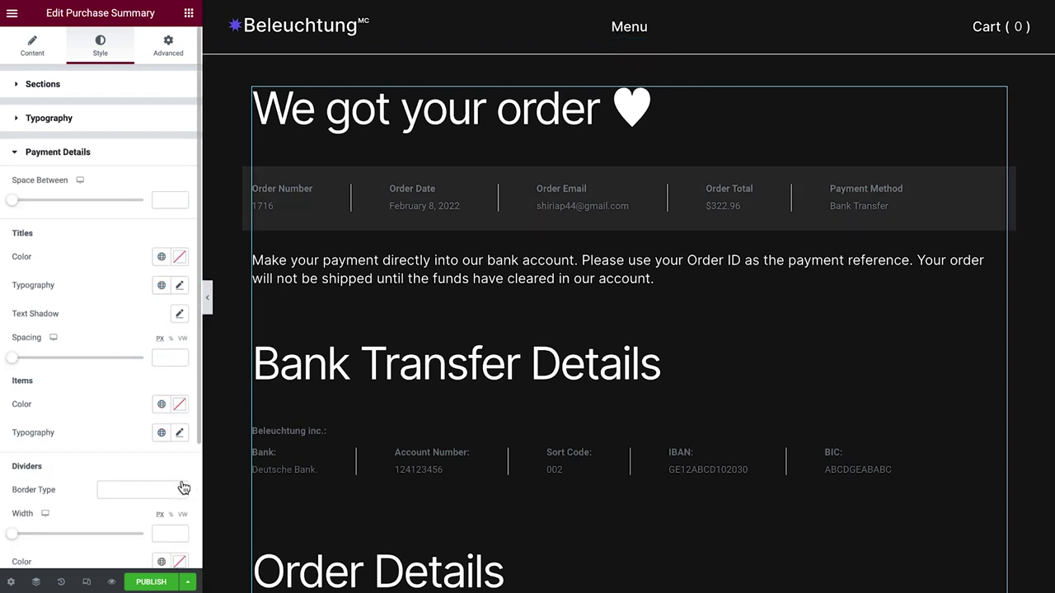
{"action": "mouse_move", "coordinate": [13, 199]}
{"action": "left_mouse_down"}
{"action": "mouse_move", "coordinate": [115, 201]}
{"action": "mouse_move", "coordinate": [28, 209]}
{"action": "left_mouse_up"}
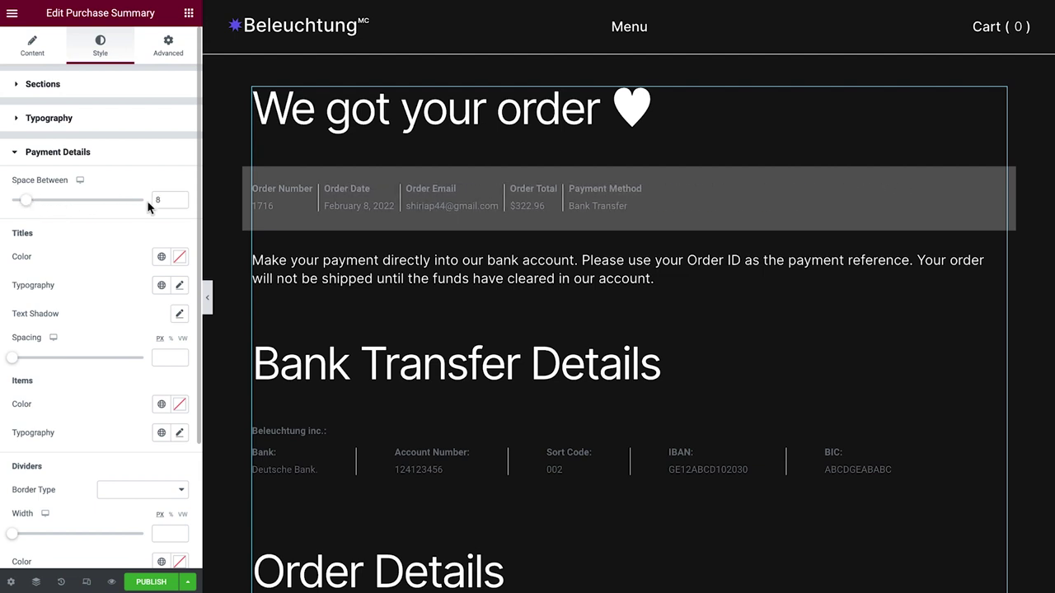
{"action": "double_click", "coordinate": [180, 200]}
{"action": "type", "text": "25"}
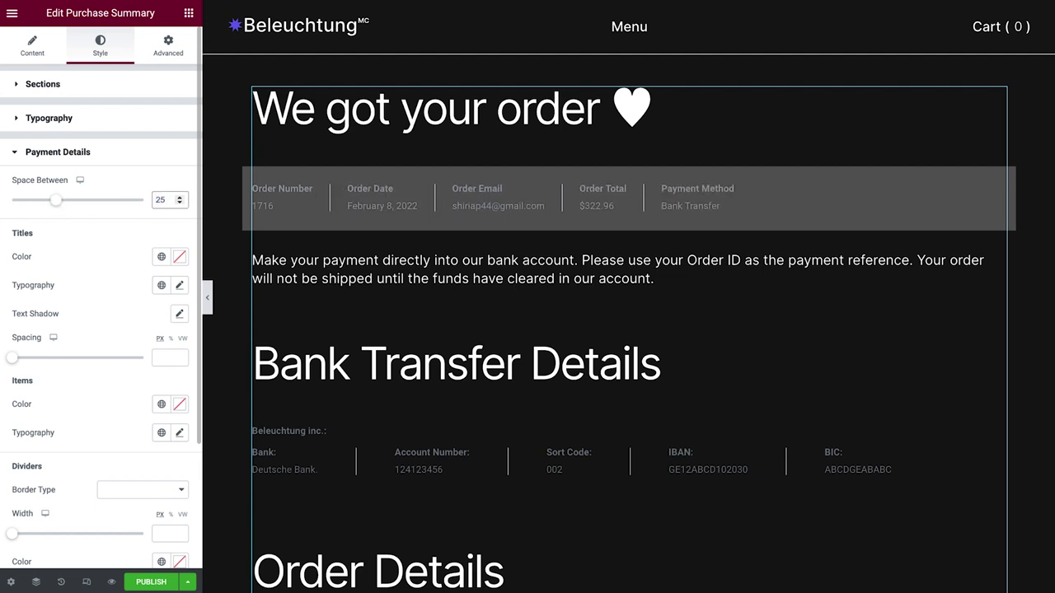
{"action": "left_click", "coordinate": [161, 256]}
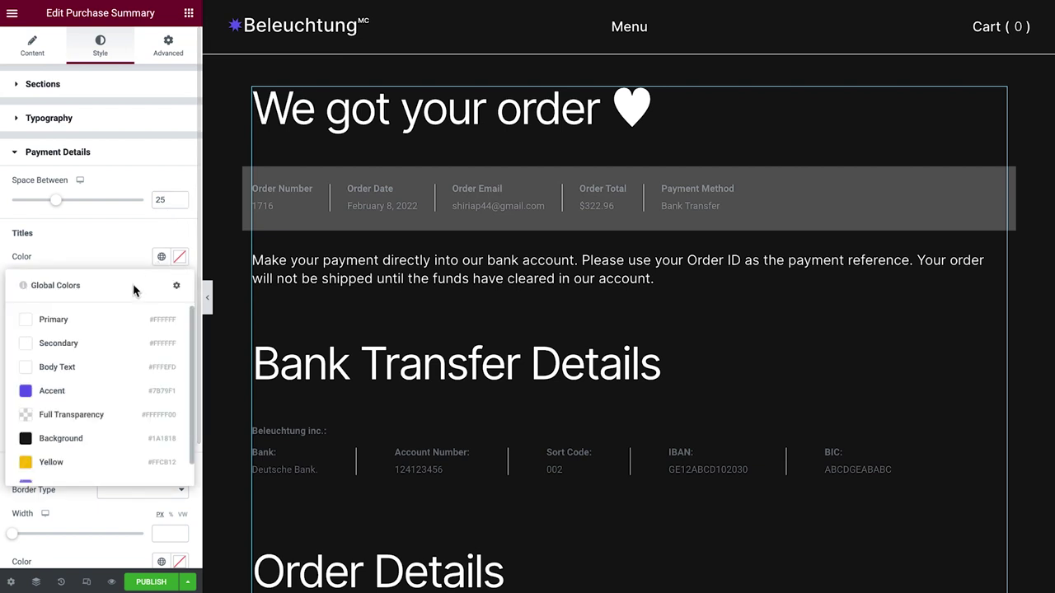
{"action": "left_click", "coordinate": [102, 325]}
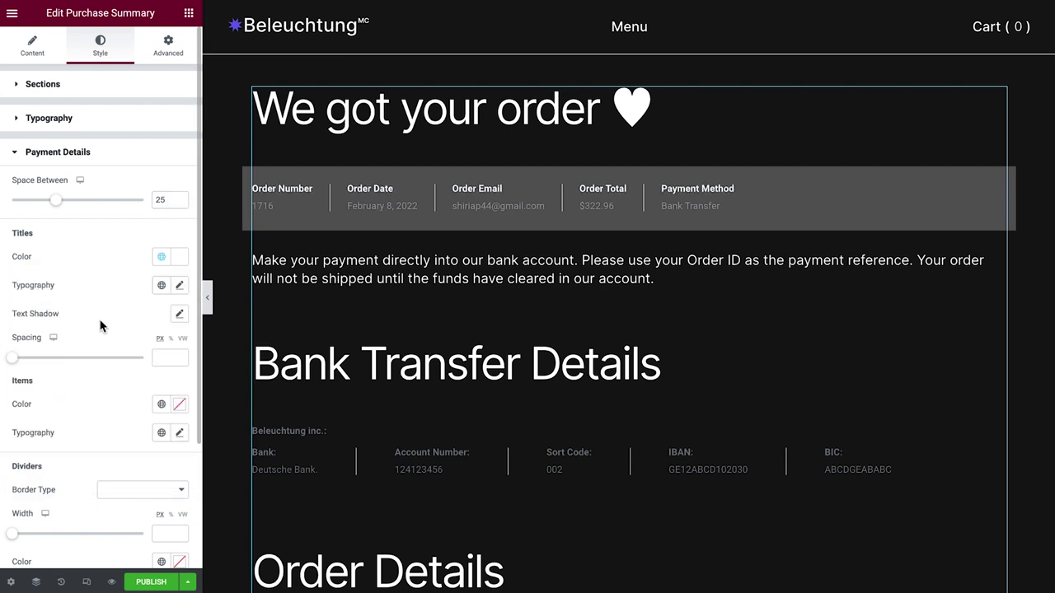
{"action": "left_click", "coordinate": [161, 285]}
{"action": "left_click", "coordinate": [100, 442]}
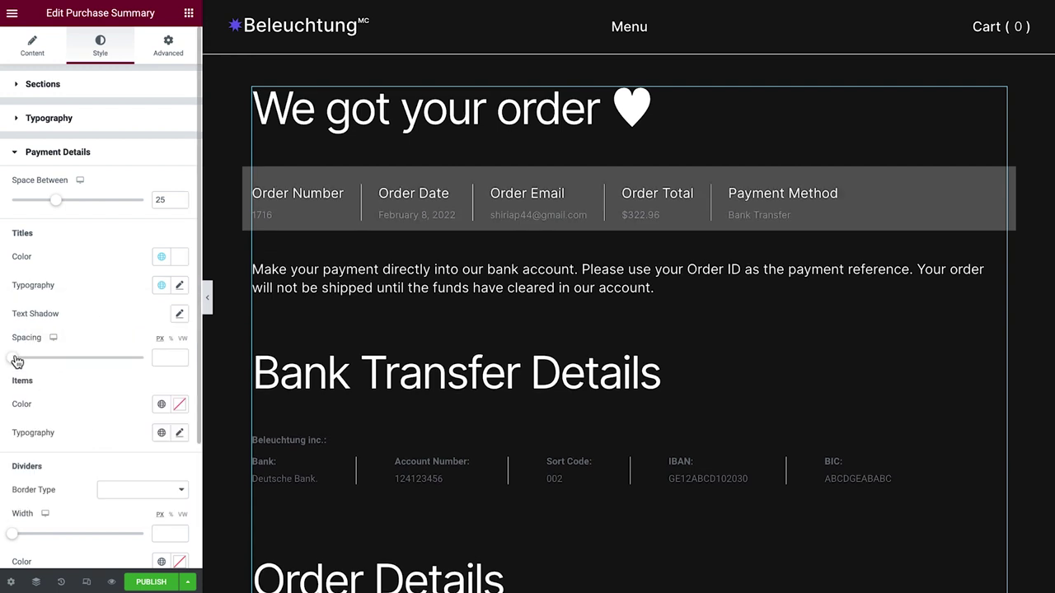
{"action": "mouse_move", "coordinate": [17, 360]}
{"action": "left_mouse_down"}
{"action": "mouse_move", "coordinate": [88, 360]}
{"action": "mouse_move", "coordinate": [13, 360]}
{"action": "left_mouse_up"}
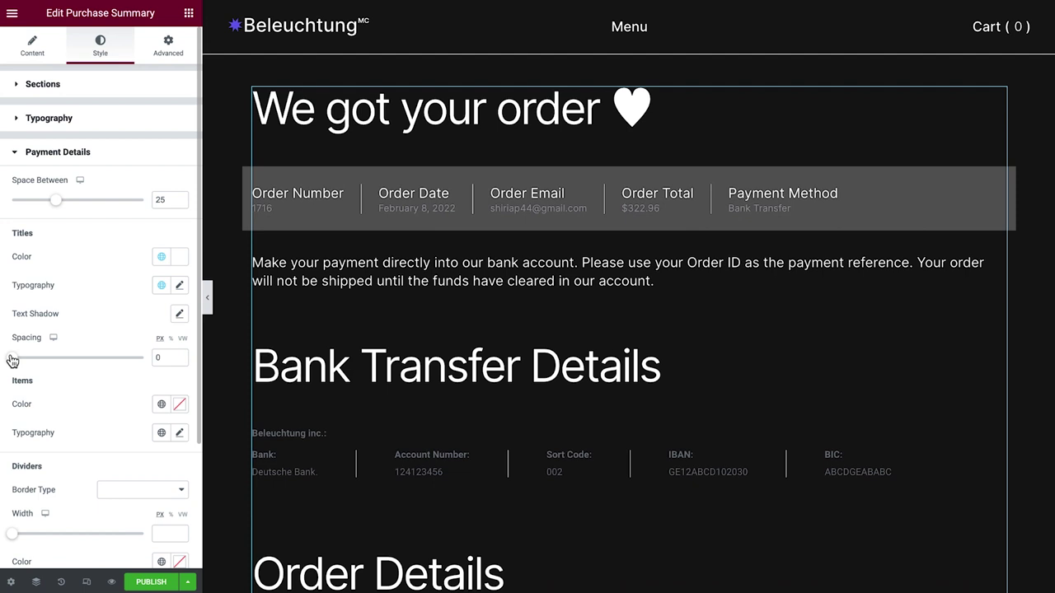
Make the payment detail values purple Accent in the Body Text font
{"action": "left_click", "coordinate": [161, 404]}
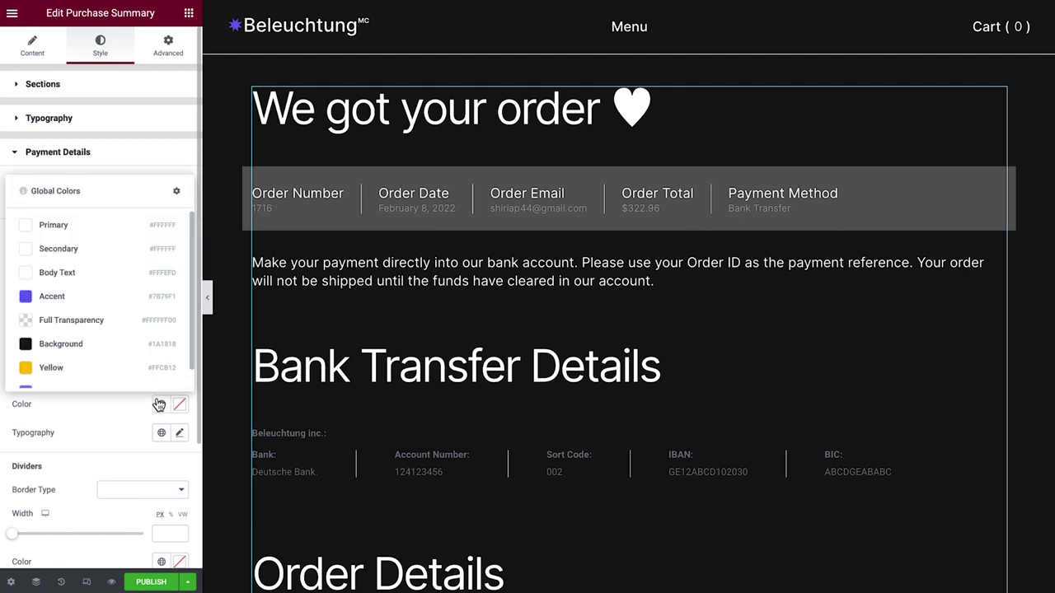
{"action": "left_click", "coordinate": [102, 303]}
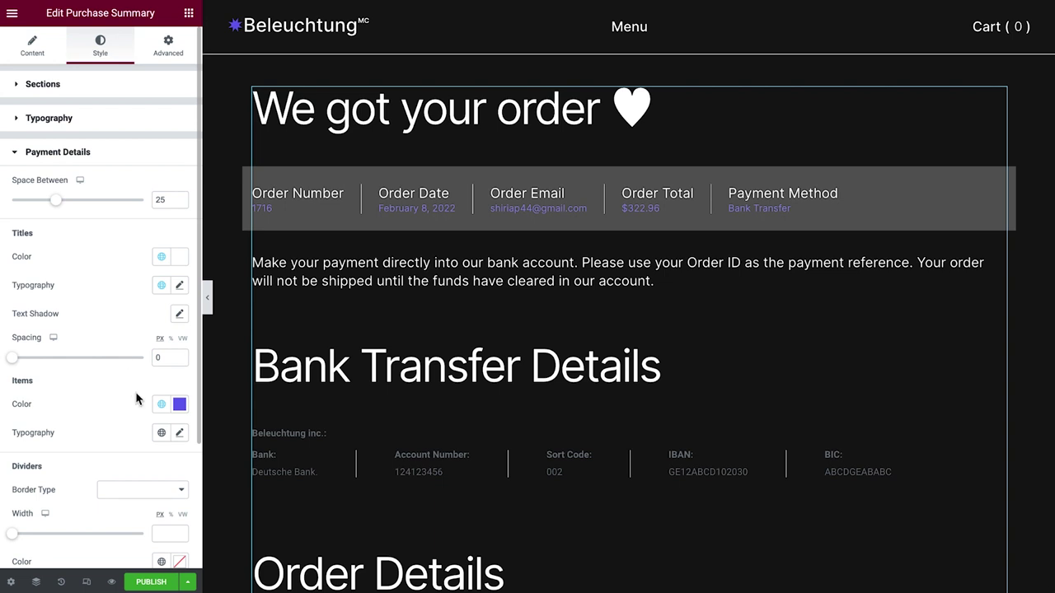
{"action": "left_click", "coordinate": [160, 433]}
{"action": "left_click", "coordinate": [115, 356]}
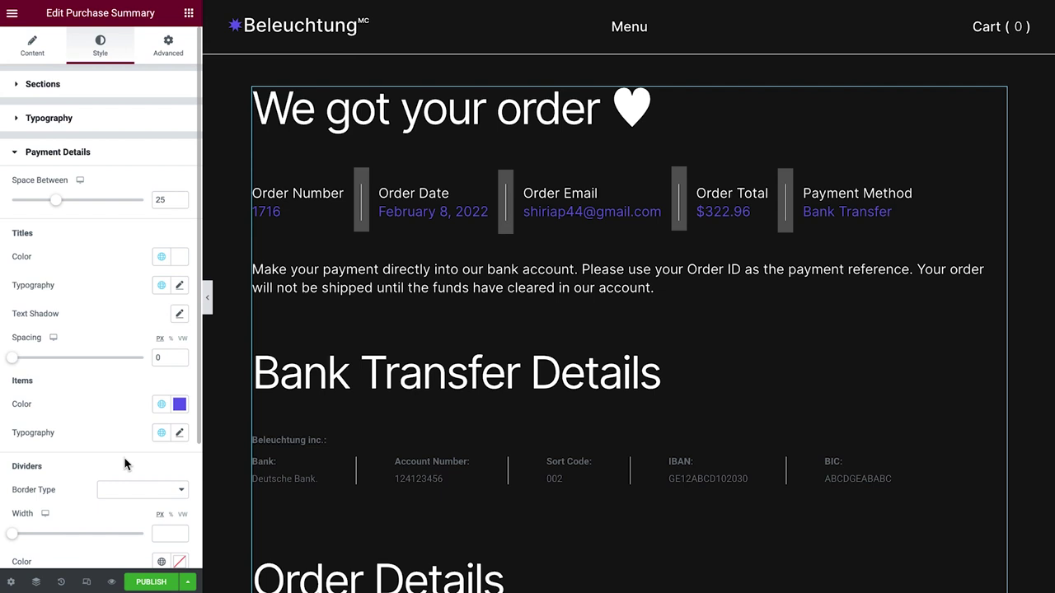
Give the payment details solid dividers 1 px thick
{"action": "left_click", "coordinate": [127, 491]}
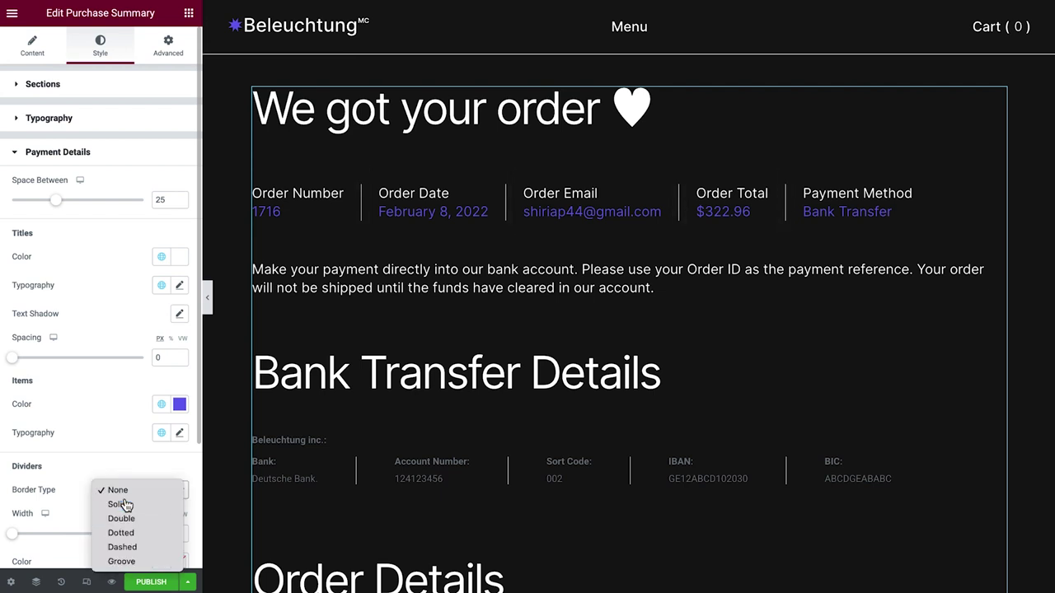
{"action": "left_click", "coordinate": [125, 504]}
{"action": "mouse_move", "coordinate": [12, 534]}
{"action": "left_mouse_down"}
{"action": "mouse_move", "coordinate": [42, 539]}
{"action": "mouse_move", "coordinate": [14, 541]}
{"action": "left_mouse_up"}
{"action": "left_click", "coordinate": [160, 562]}
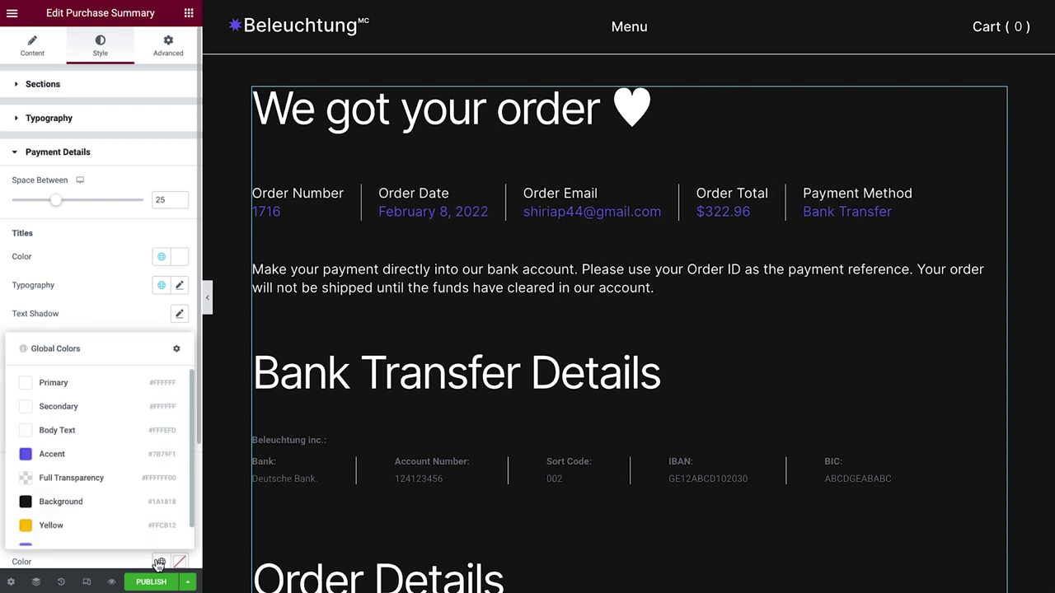
{"action": "left_click", "coordinate": [102, 388]}
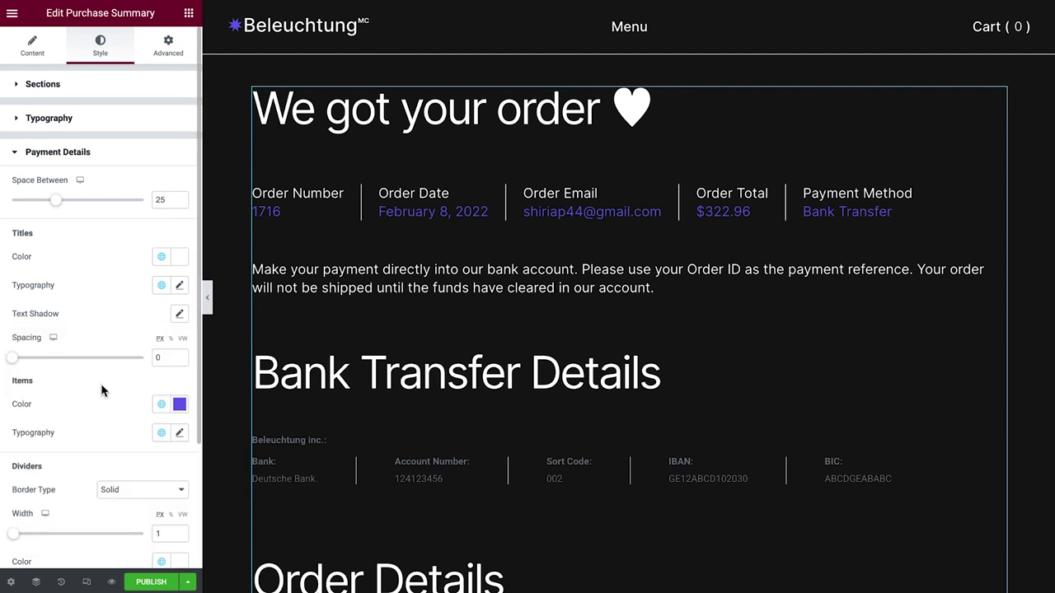
Set Bank Details spacing to 25 and make the account title white Primary in Body Text
{"action": "left_click", "coordinate": [98, 153]}
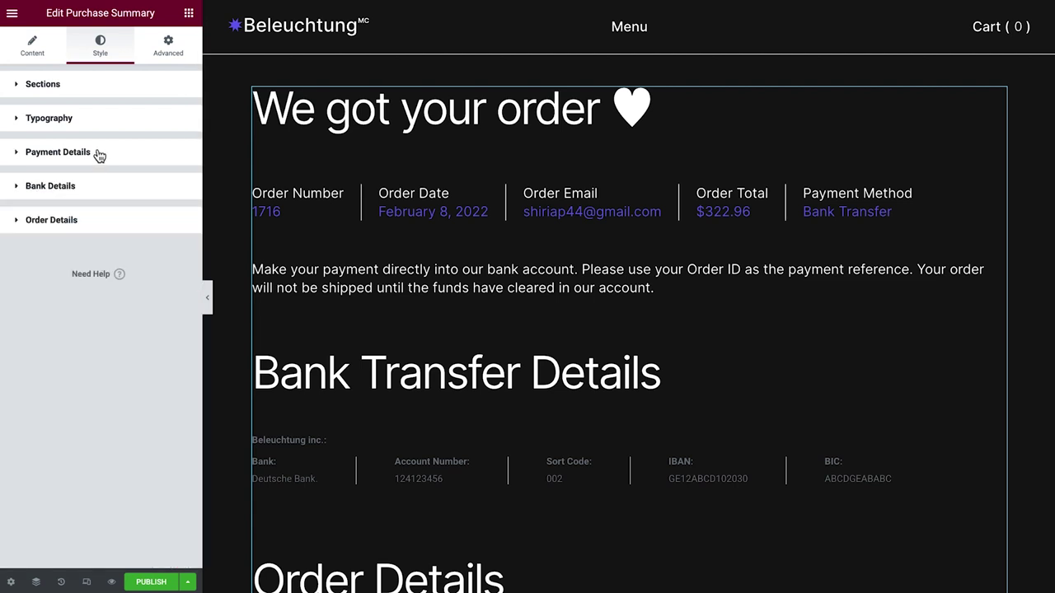
{"action": "left_click", "coordinate": [96, 194]}
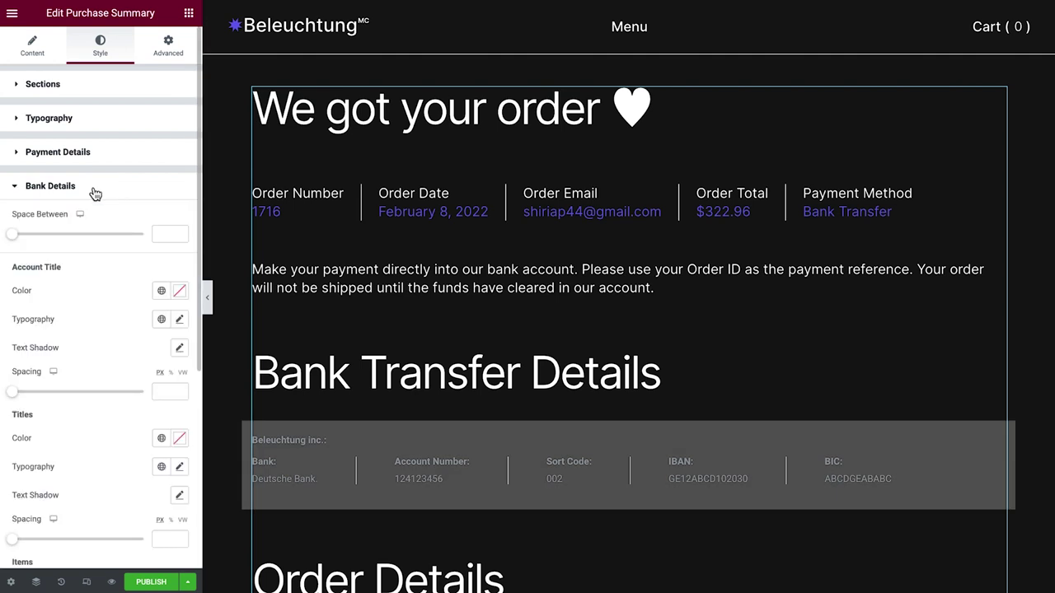
{"action": "left_click", "coordinate": [169, 234]}
{"action": "type", "text": "25"}
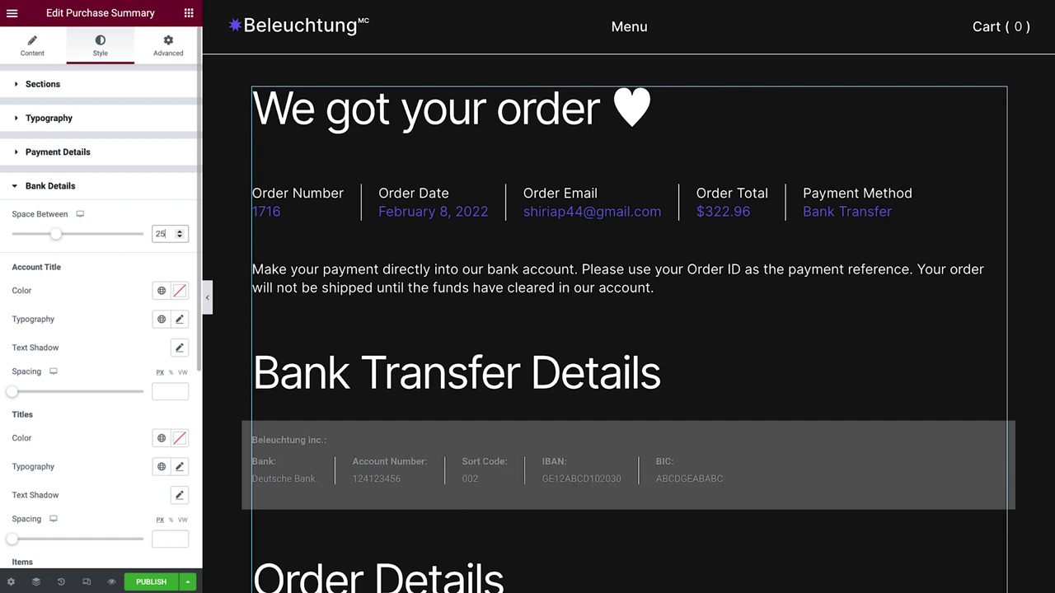
{"action": "left_click", "coordinate": [162, 290]}
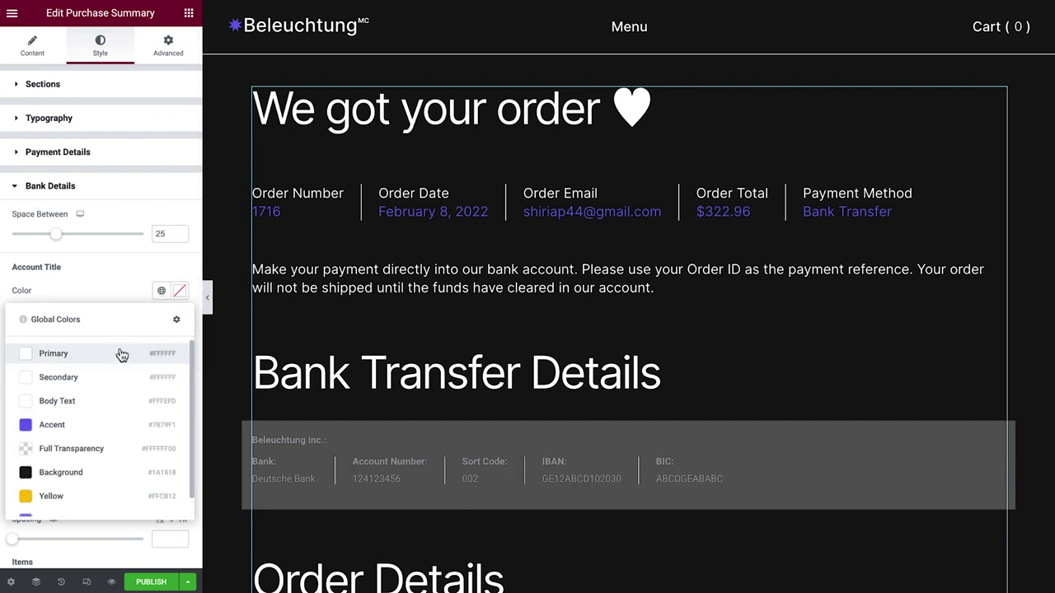
{"action": "left_click", "coordinate": [119, 356]}
{"action": "left_click", "coordinate": [161, 319]}
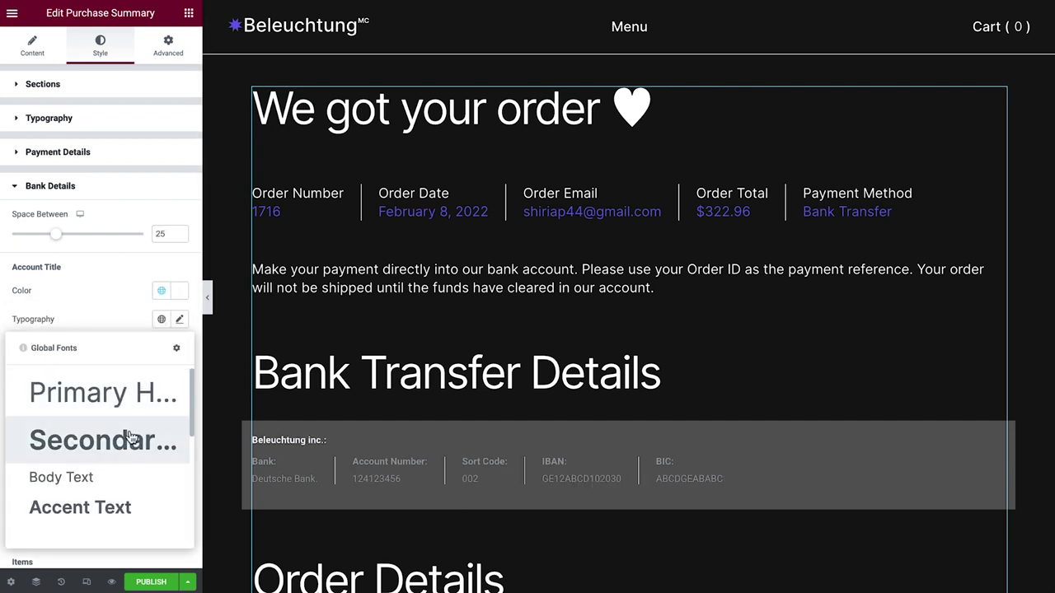
{"action": "left_click", "coordinate": [120, 478]}
Make bank detail labels white Primary in Body Text, with a label–value gap of 0
{"action": "left_click", "coordinate": [162, 438]}
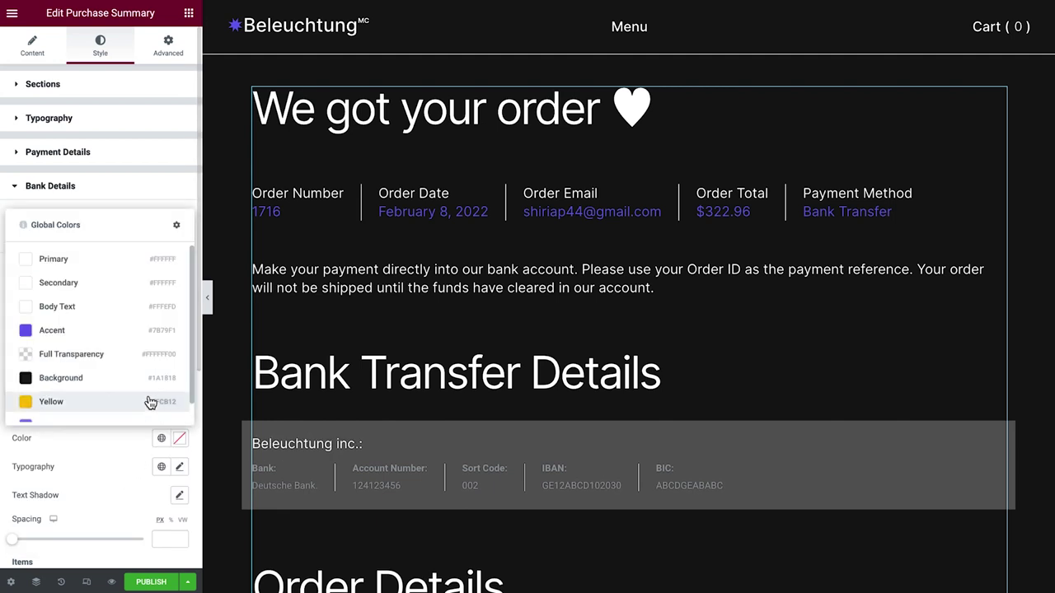
{"action": "left_click", "coordinate": [117, 261]}
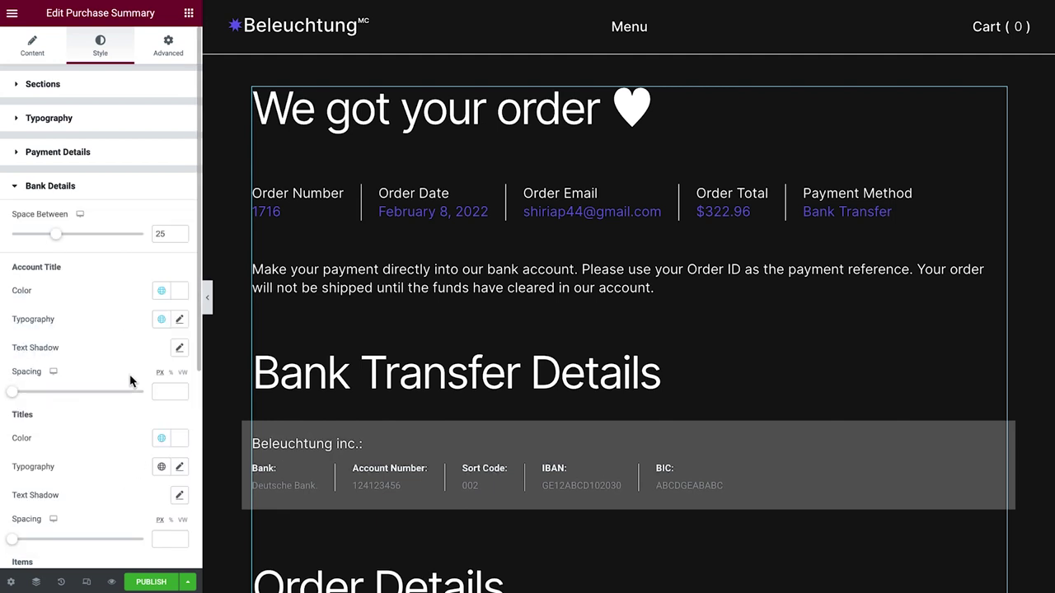
{"action": "left_click", "coordinate": [163, 467]}
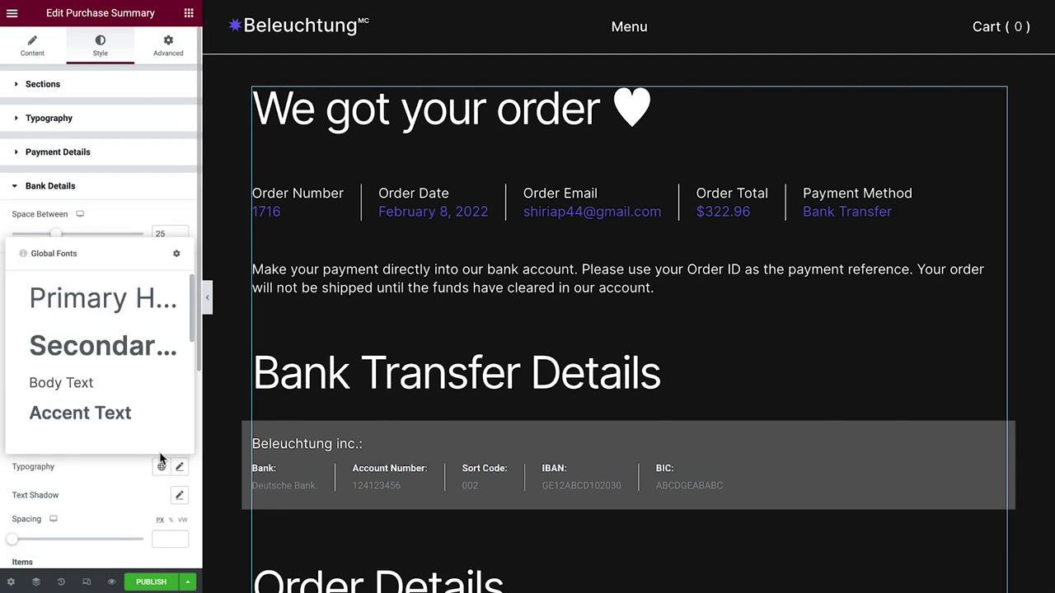
{"action": "left_click", "coordinate": [123, 387]}
{"action": "left_click", "coordinate": [157, 539]}
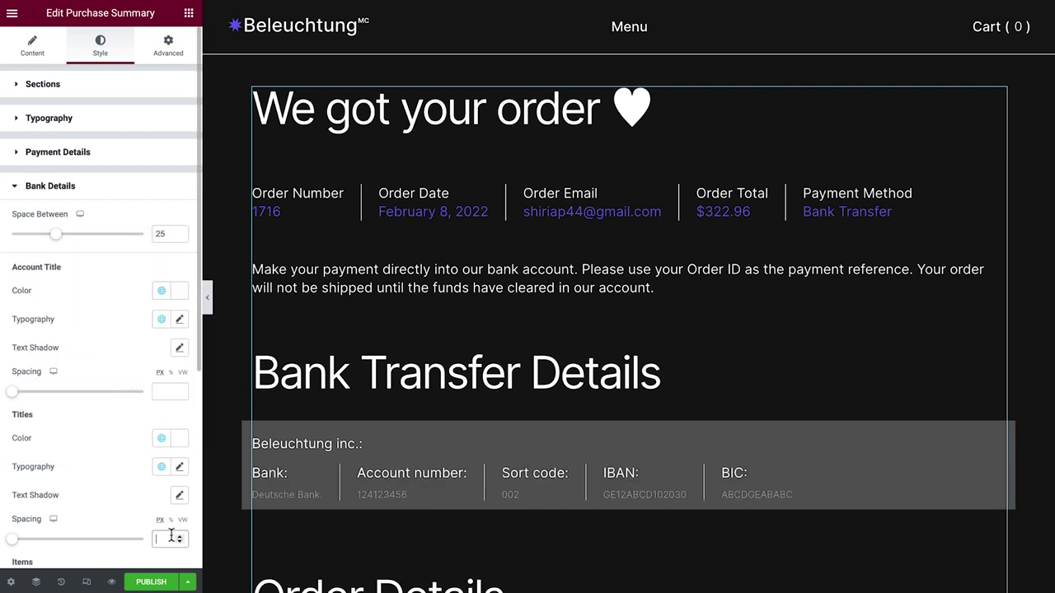
{"action": "type", "text": "0"}
{"action": "scroll", "coordinate": [191, 388], "scroll_direction": "down", "scroll_amount": 5}
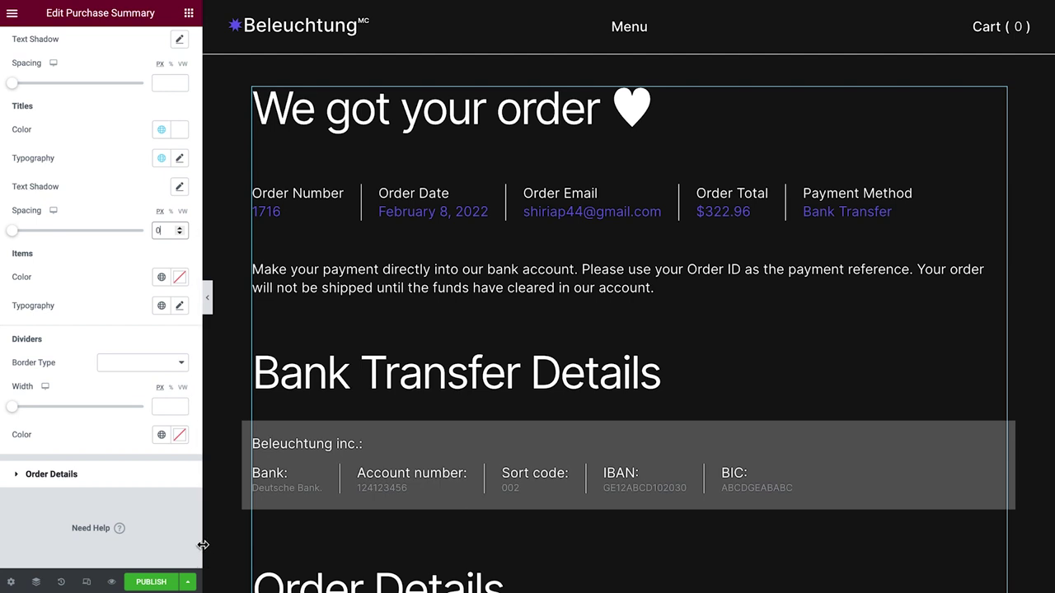
Make bank detail values purple Accent in the Body Text font
{"action": "left_click", "coordinate": [161, 277]}
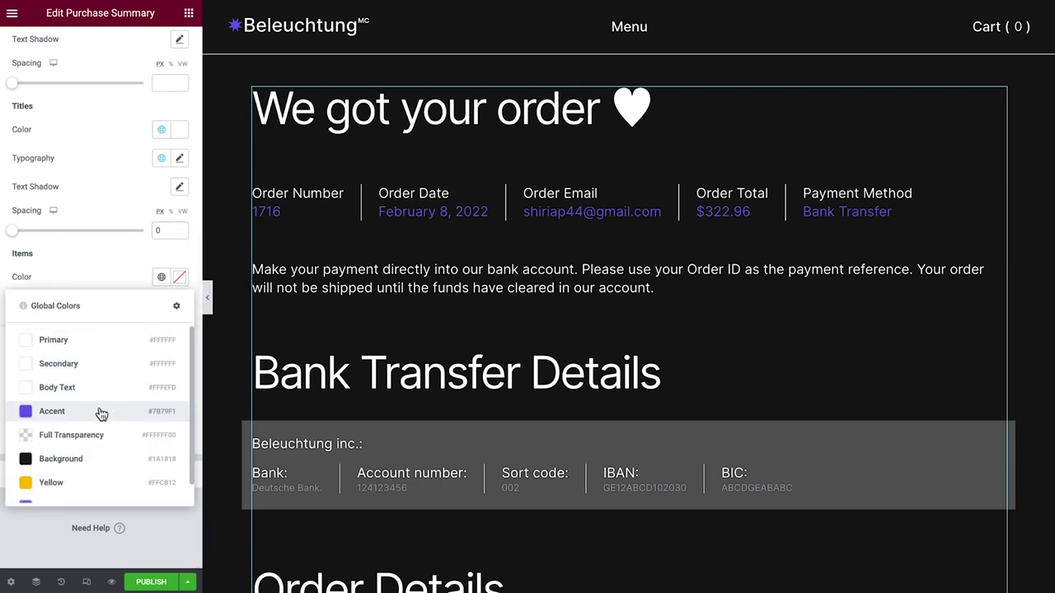
{"action": "left_click", "coordinate": [101, 411]}
{"action": "left_click", "coordinate": [162, 306]}
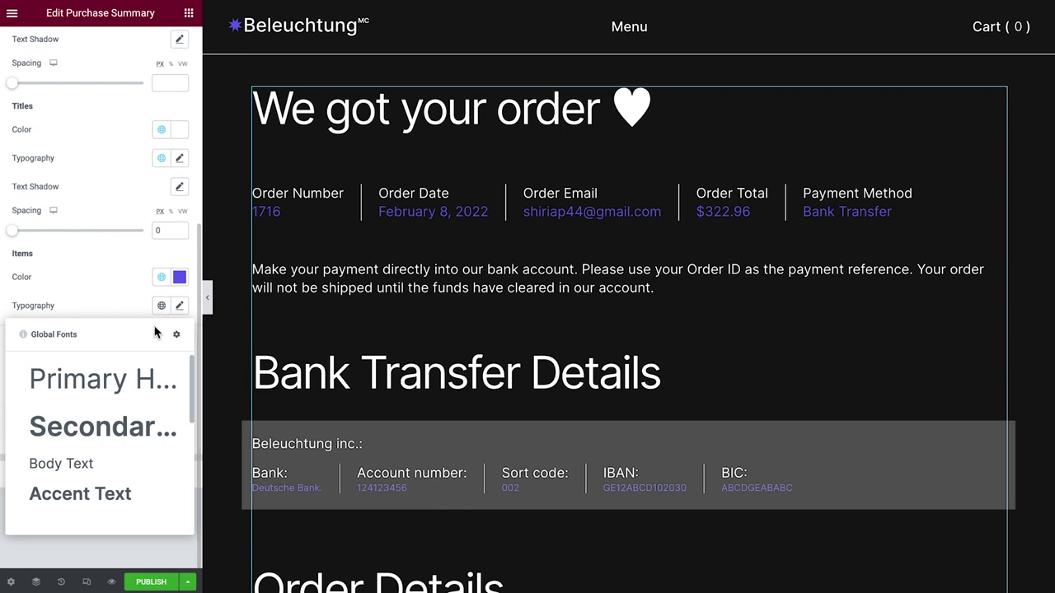
{"action": "left_click", "coordinate": [105, 467]}
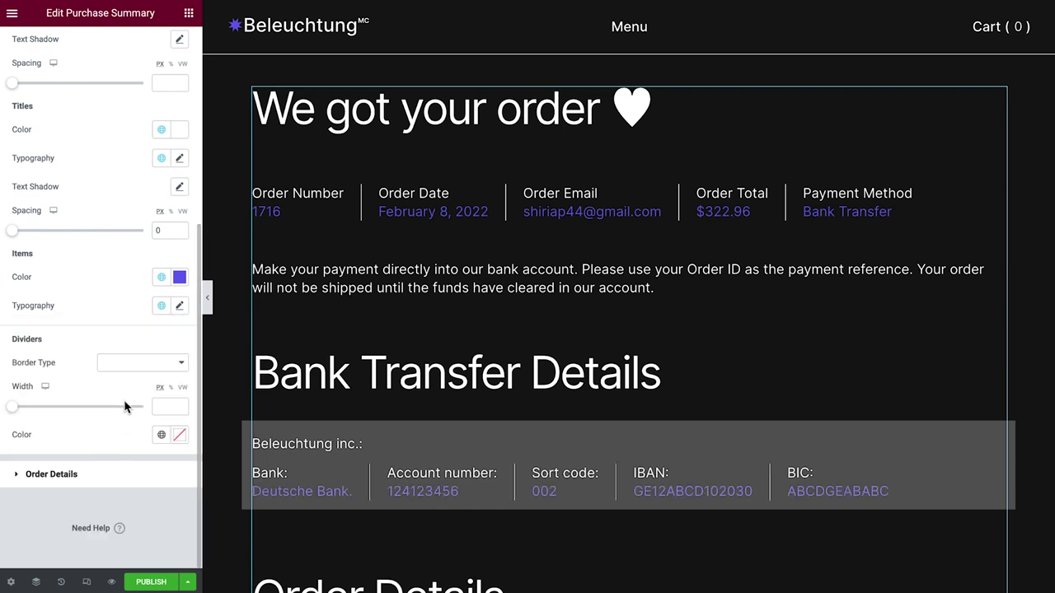
Give the bank details solid dividers in the white Primary colour
{"action": "left_click", "coordinate": [137, 367]}
{"action": "left_click", "coordinate": [139, 376]}
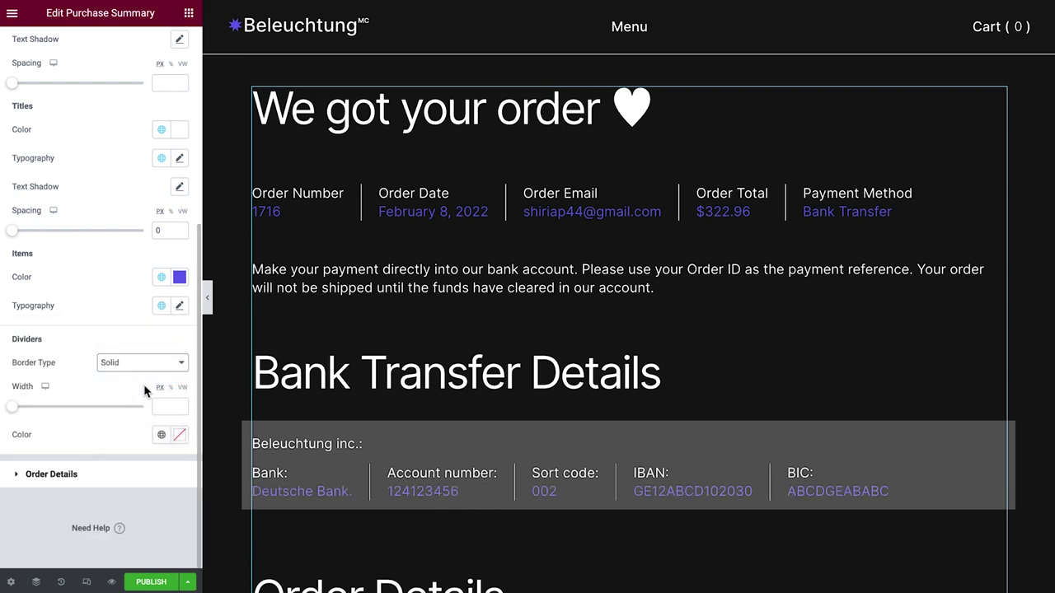
{"action": "left_click", "coordinate": [162, 434]}
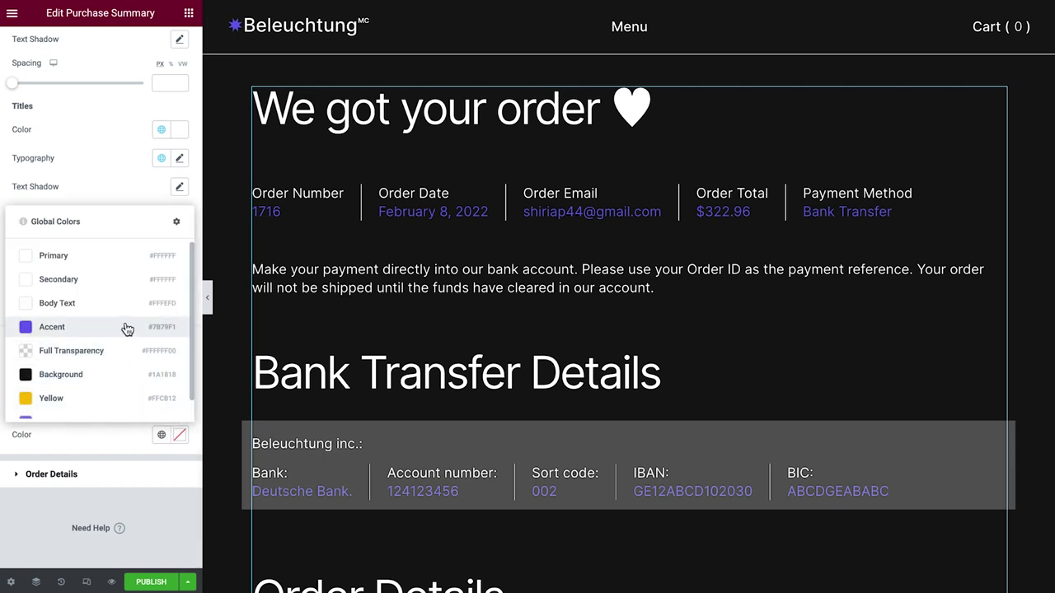
{"action": "left_click", "coordinate": [103, 262]}
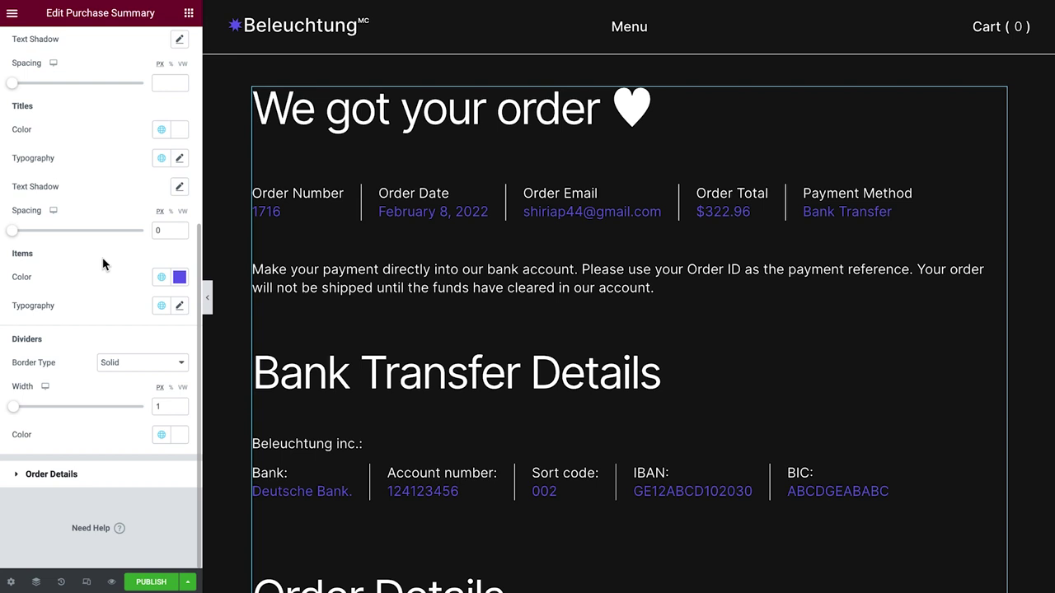
Set Order Details Rows Gap to 25 and make titles and totals white Primary in Body Text
{"action": "left_click", "coordinate": [85, 476]}
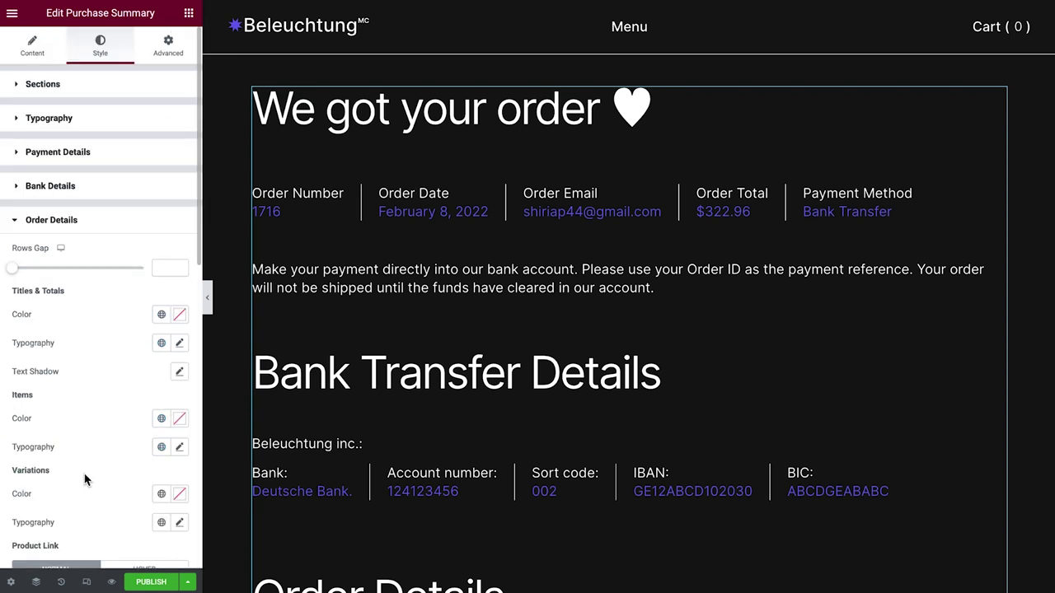
{"action": "scroll", "coordinate": [215, 482], "scroll_direction": "down", "scroll_amount": 5}
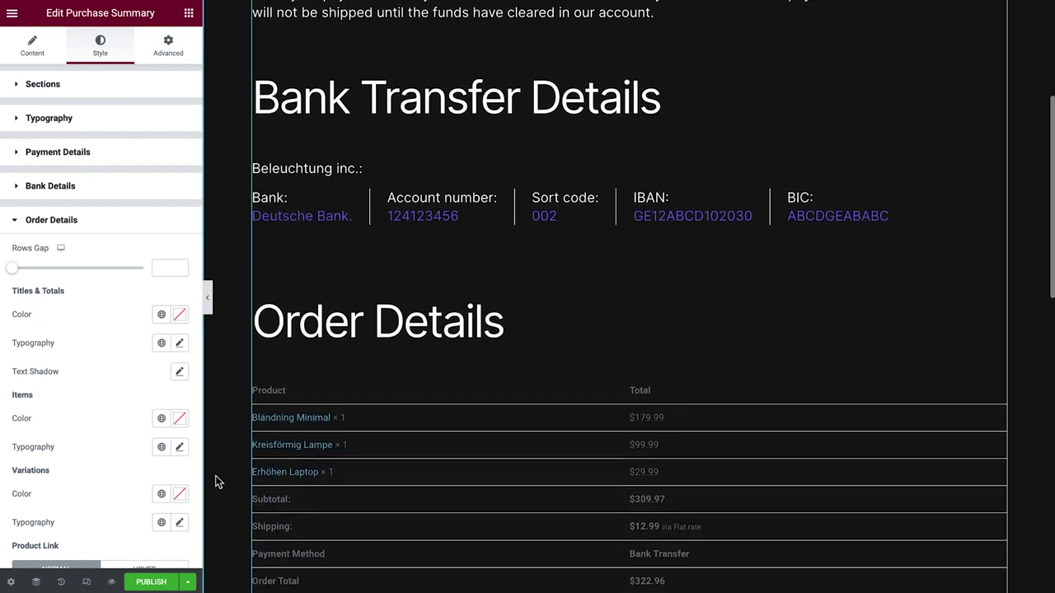
{"action": "scroll", "coordinate": [216, 476], "scroll_direction": "down", "scroll_amount": 1}
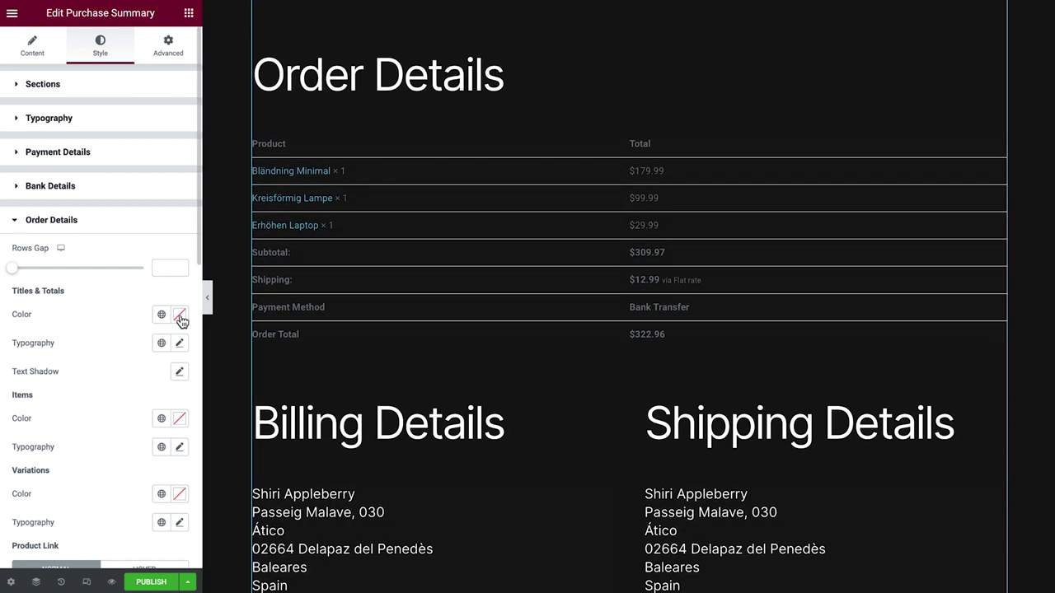
{"action": "left_click", "coordinate": [166, 268]}
{"action": "type", "text": "25"}
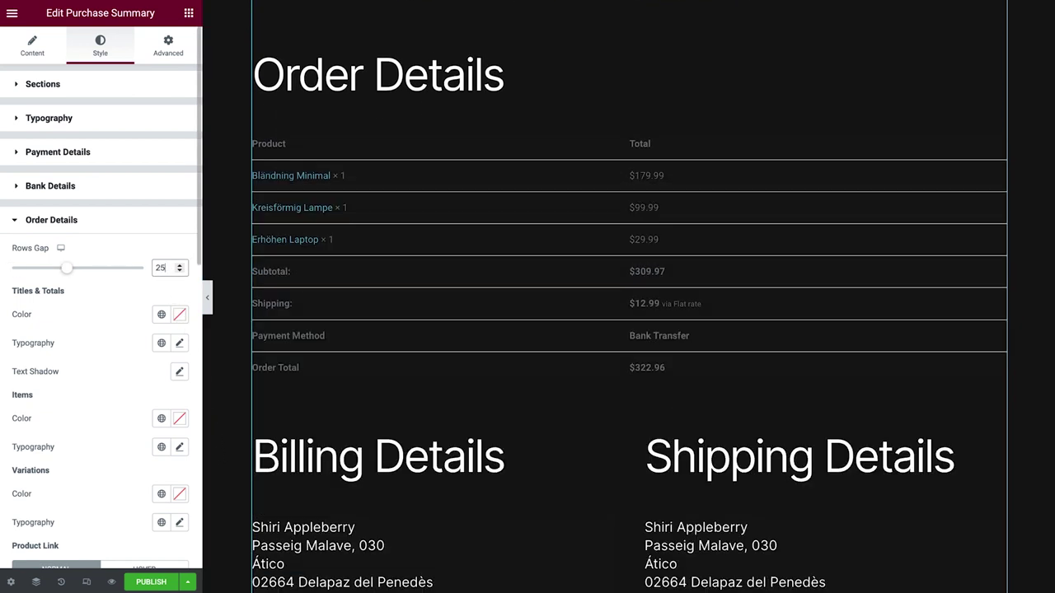
{"action": "left_click", "coordinate": [161, 314]}
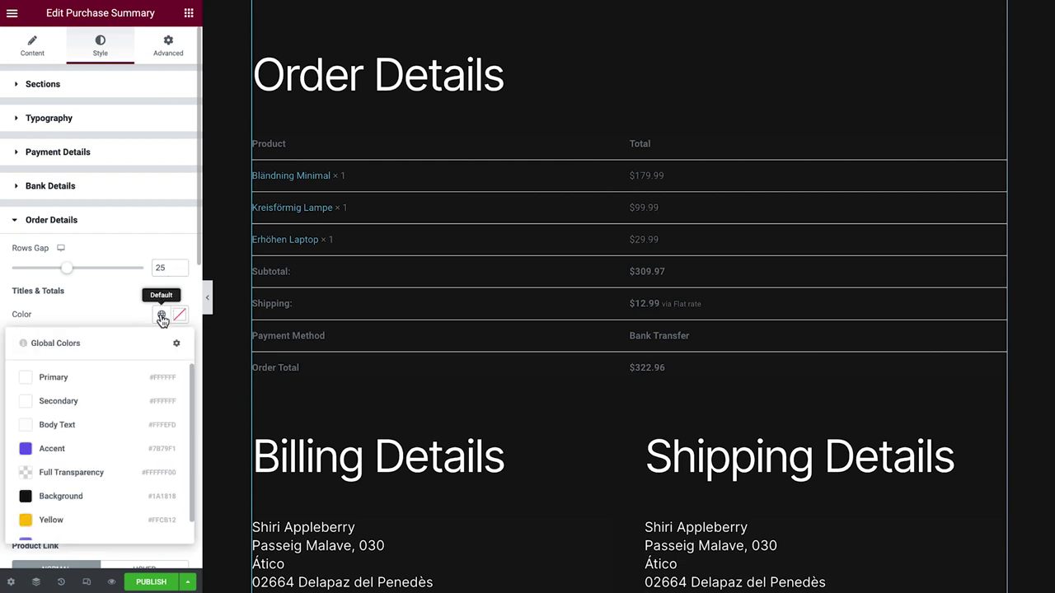
{"action": "left_click", "coordinate": [120, 375]}
{"action": "left_click", "coordinate": [162, 343]}
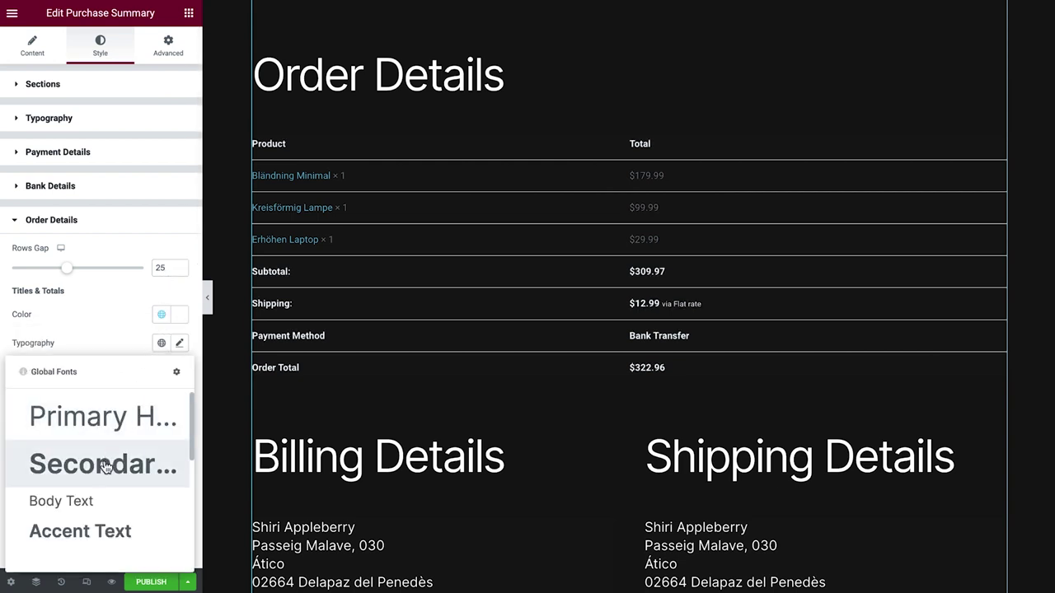
{"action": "left_click", "coordinate": [95, 502]}
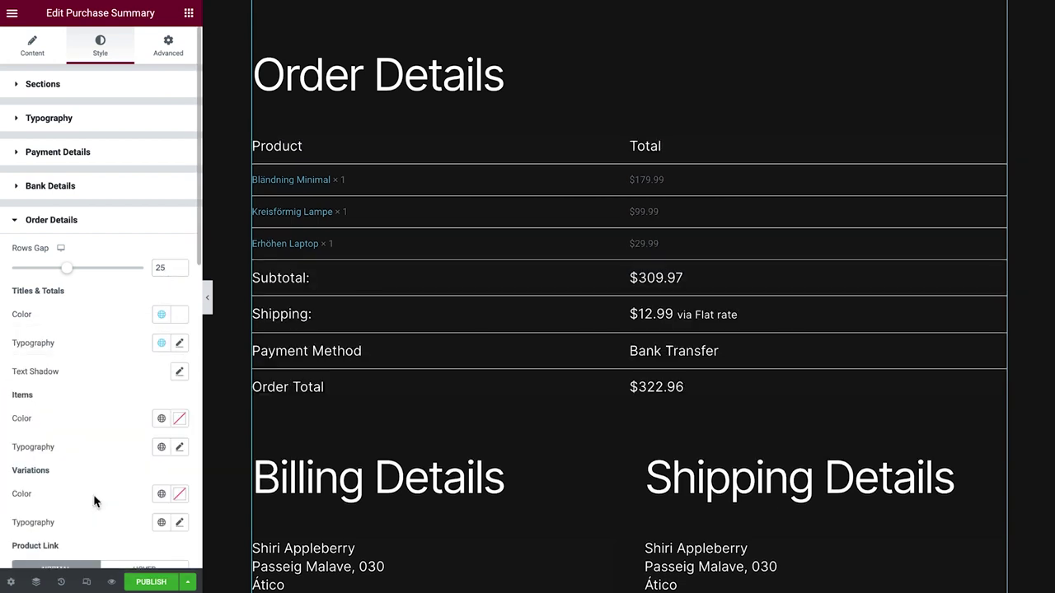
Make the item rows and variations white Primary in the Body Text font
{"action": "left_click", "coordinate": [161, 419]}
{"action": "left_click", "coordinate": [88, 245]}
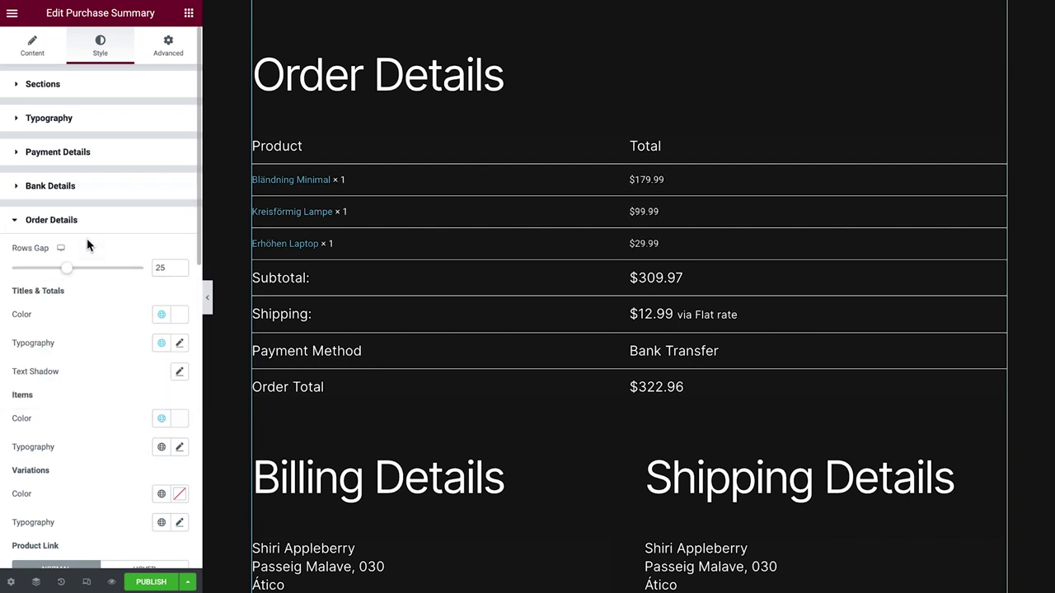
{"action": "left_click", "coordinate": [161, 447]}
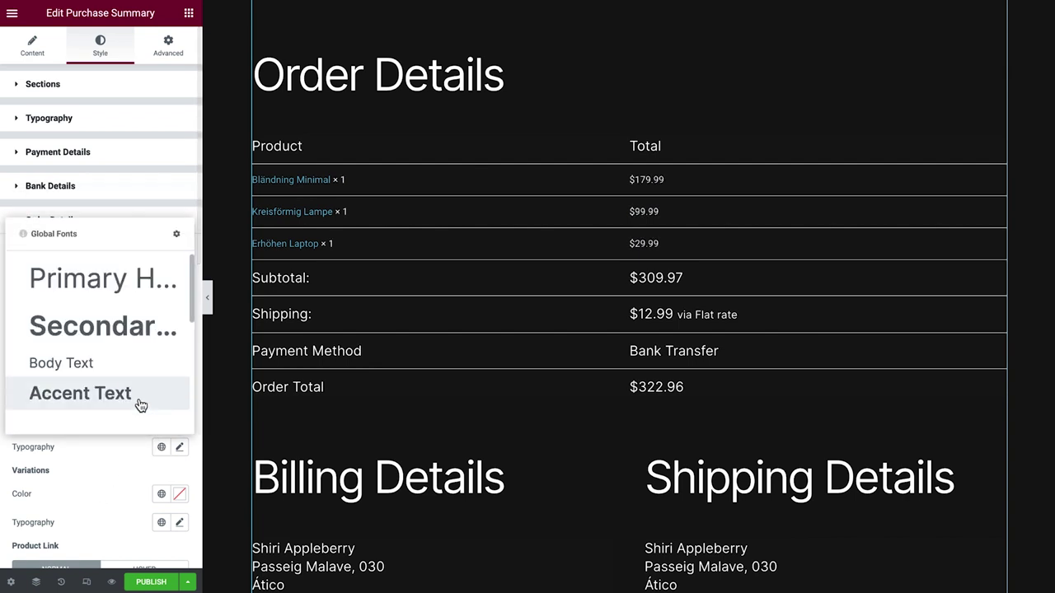
{"action": "left_click", "coordinate": [121, 362]}
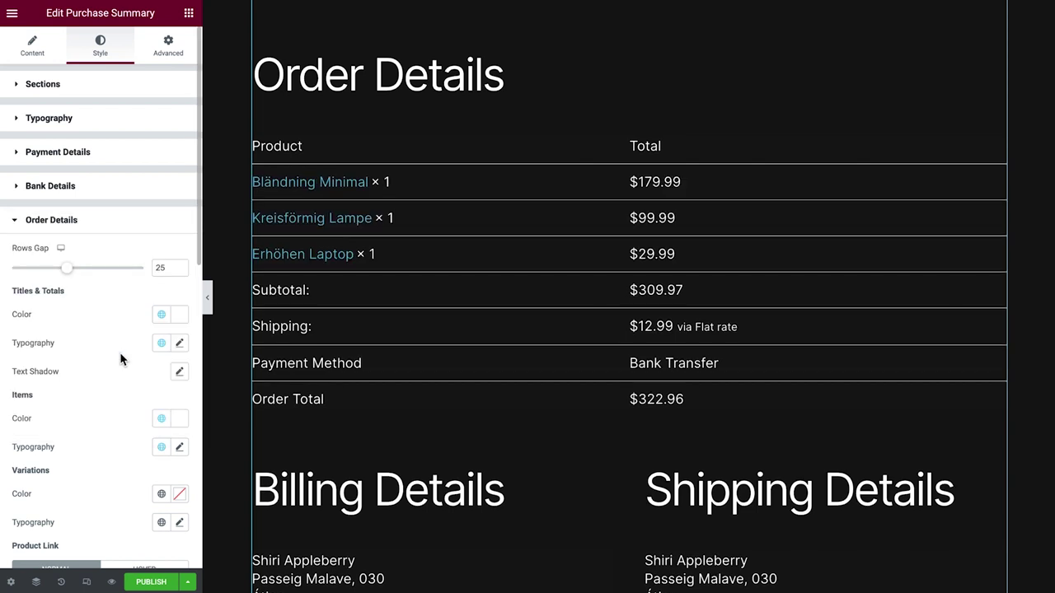
{"action": "left_click", "coordinate": [162, 494]}
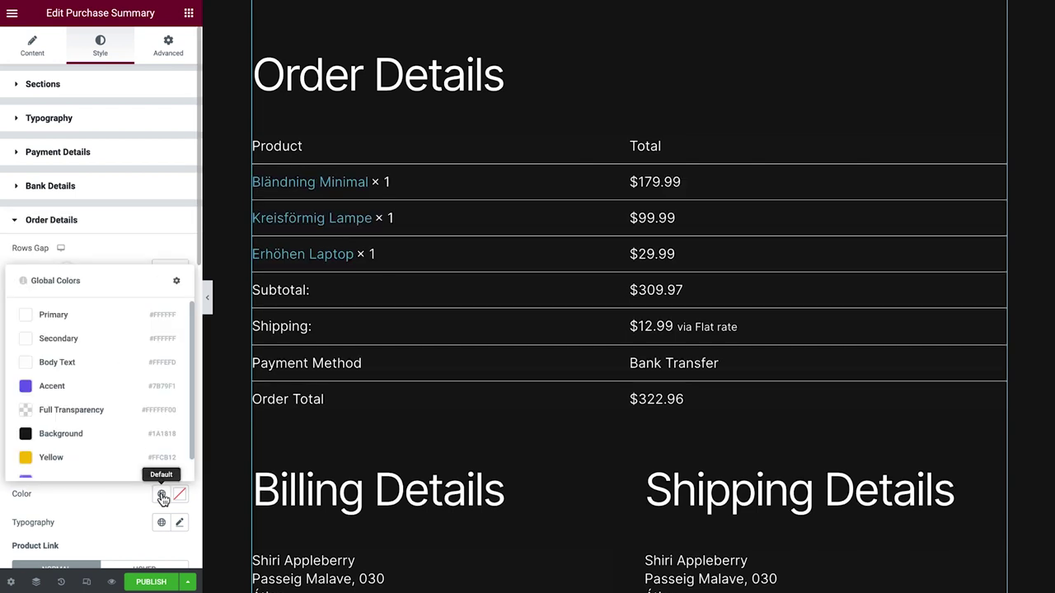
{"action": "left_click", "coordinate": [91, 322]}
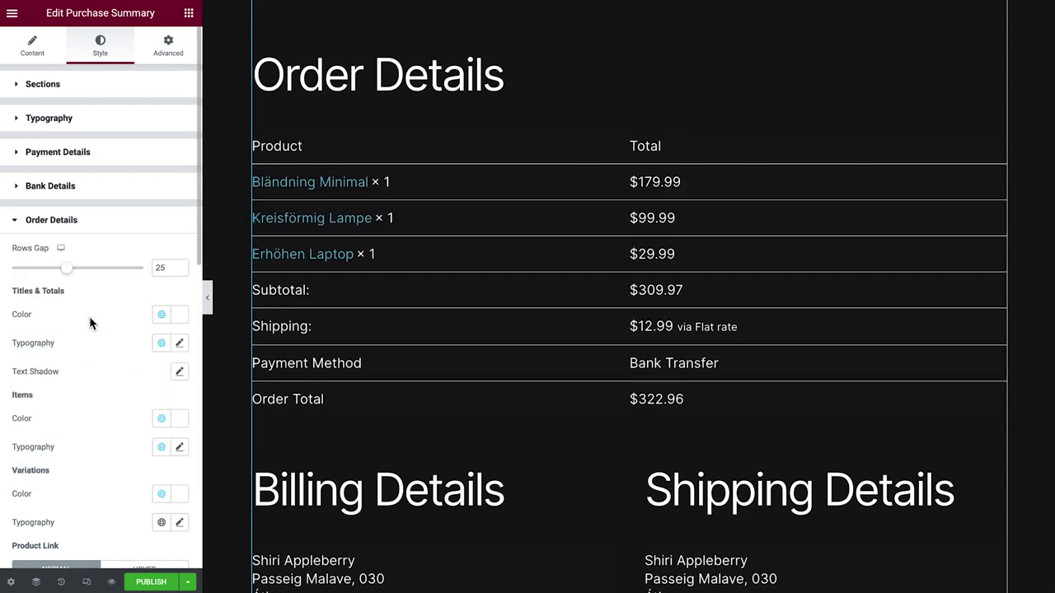
{"action": "left_click", "coordinate": [161, 522]}
{"action": "left_click", "coordinate": [123, 446]}
Set product links to global Primary white normally and global Accent purple on hover
{"action": "scroll", "coordinate": [199, 246], "scroll_direction": "down", "scroll_amount": 1}
{"action": "left_click_drag", "start_coordinate": [199, 239], "coordinate": [192, 322]}
{"action": "left_click", "coordinate": [162, 421]}
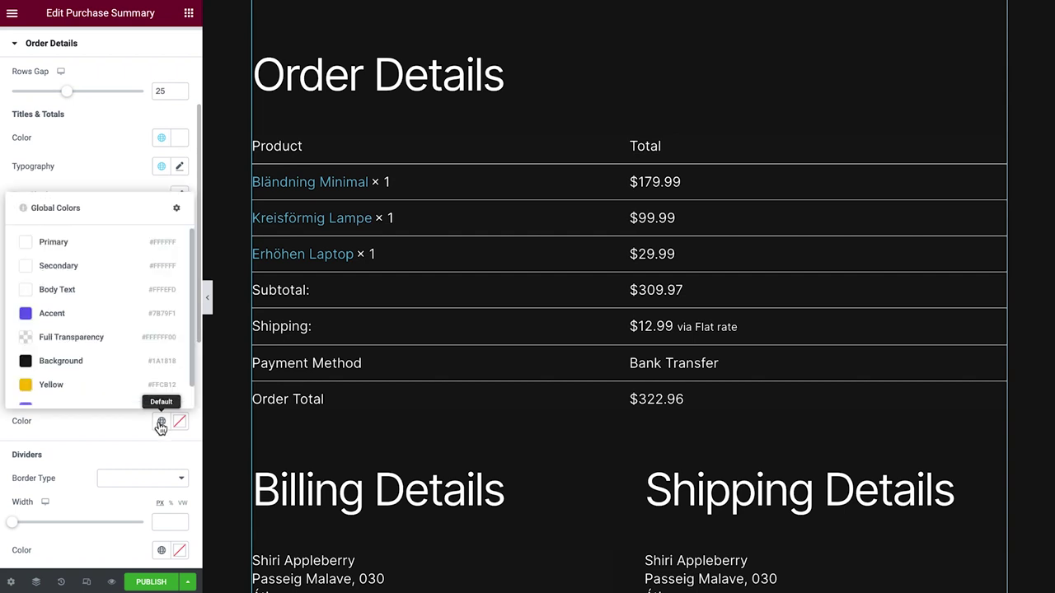
{"action": "left_click", "coordinate": [87, 247]}
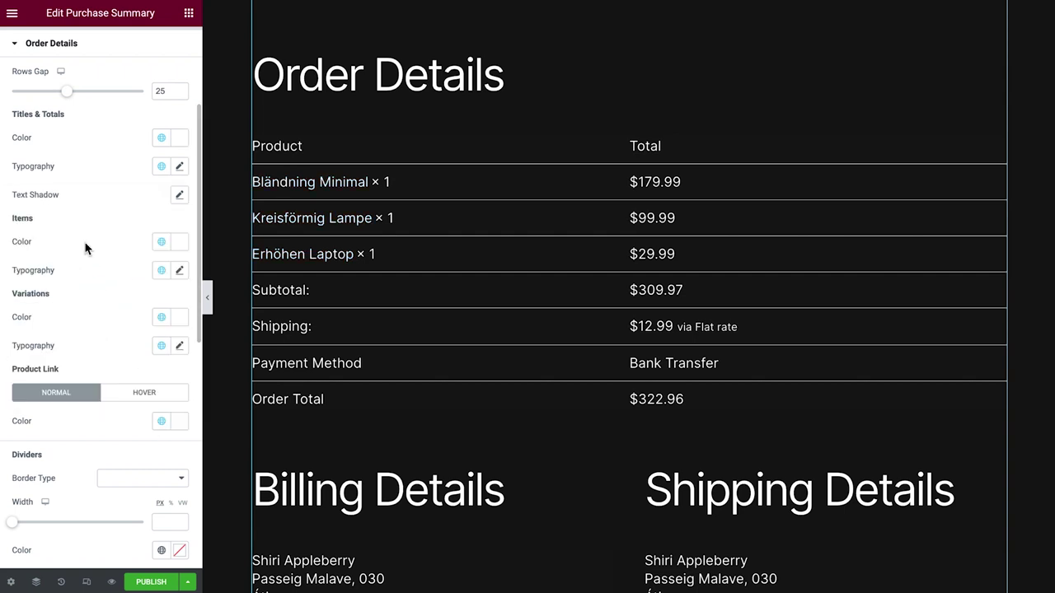
{"action": "left_click", "coordinate": [129, 402]}
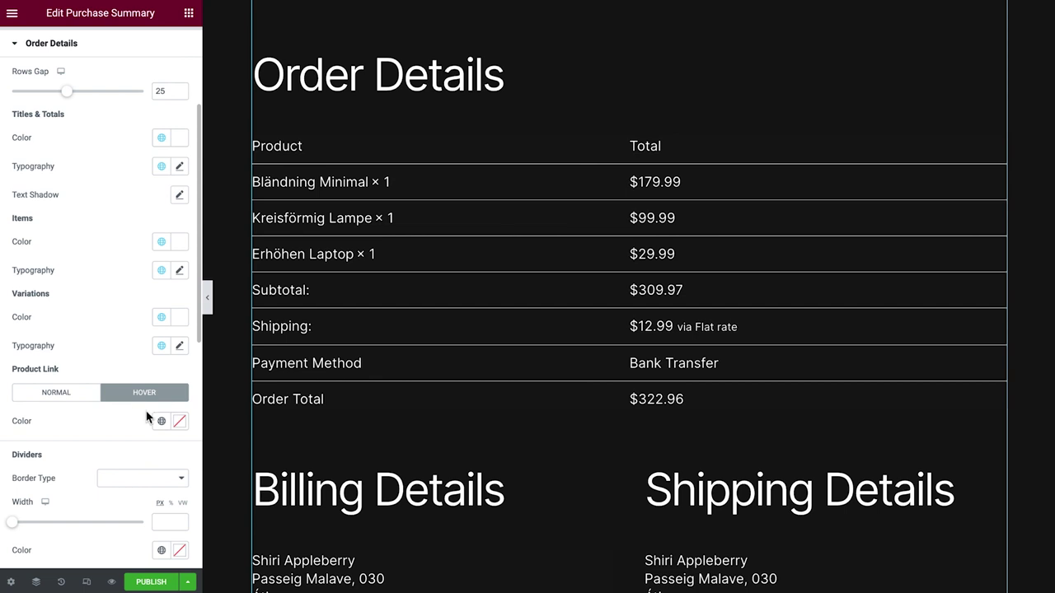
{"action": "left_click", "coordinate": [161, 421]}
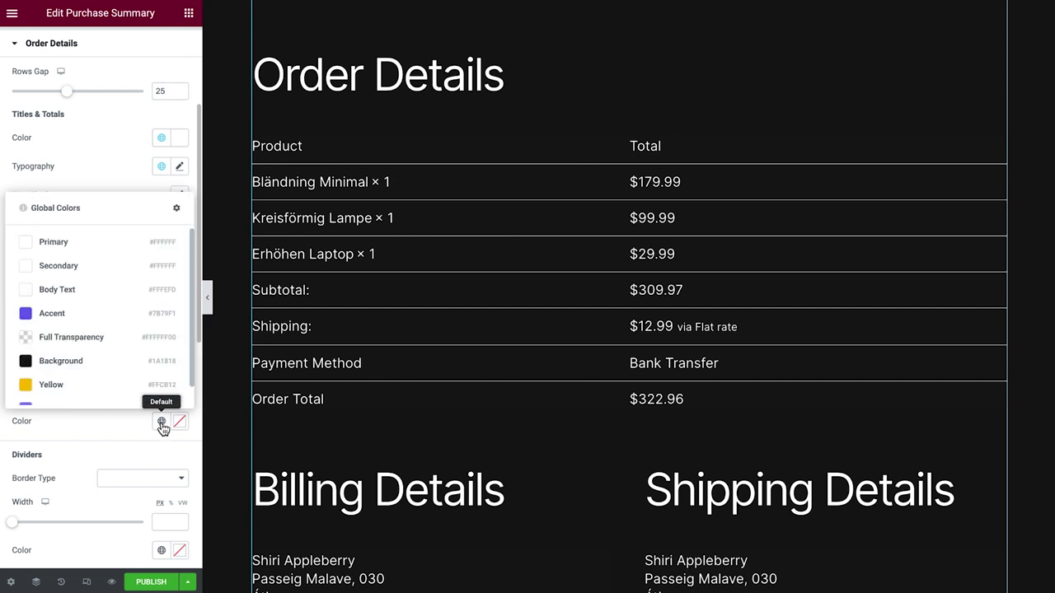
{"action": "left_click", "coordinate": [100, 318]}
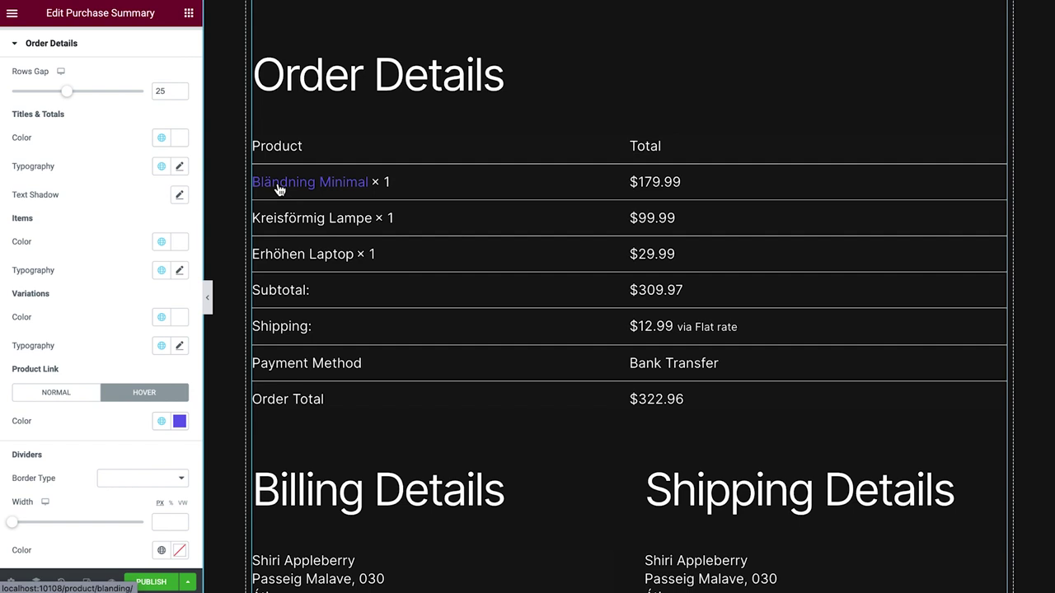
Give the order table solid 1 px dividers in the white Primary global colour
{"action": "left_click", "coordinate": [138, 479]}
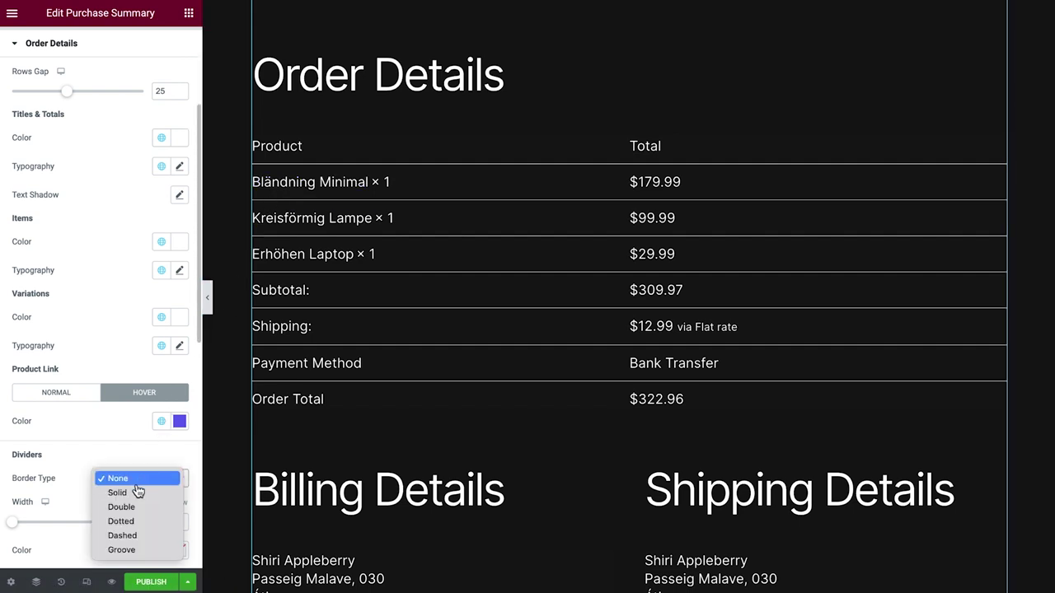
{"action": "left_click", "coordinate": [117, 492]}
{"action": "left_click", "coordinate": [161, 521]}
{"action": "type", "text": "1"}
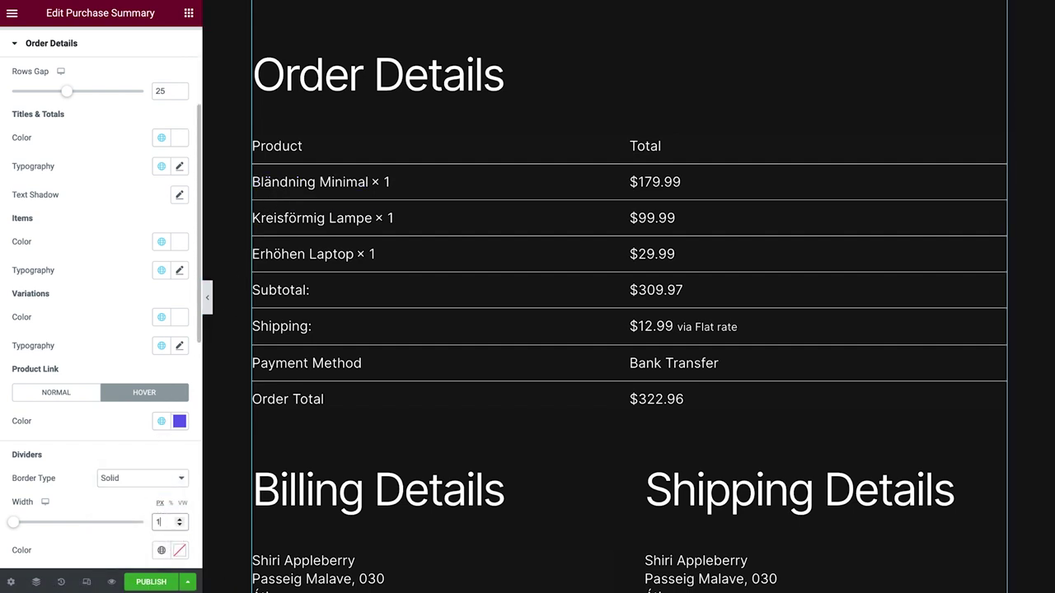
{"action": "left_click", "coordinate": [161, 550]}
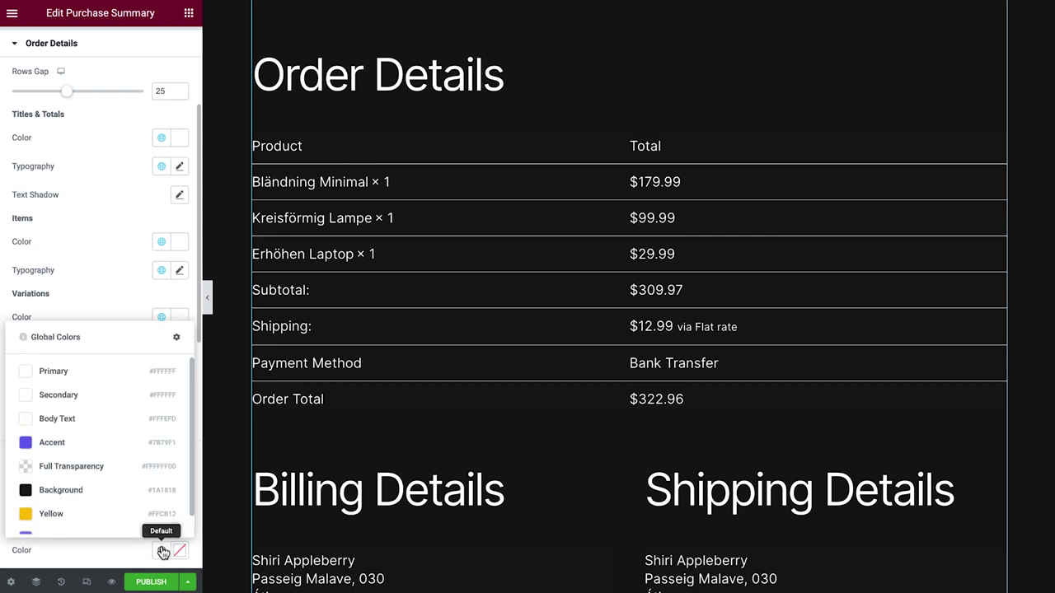
{"action": "left_click", "coordinate": [92, 379]}
{"action": "scroll", "coordinate": [101, 324], "scroll_direction": "down", "scroll_amount": 6}
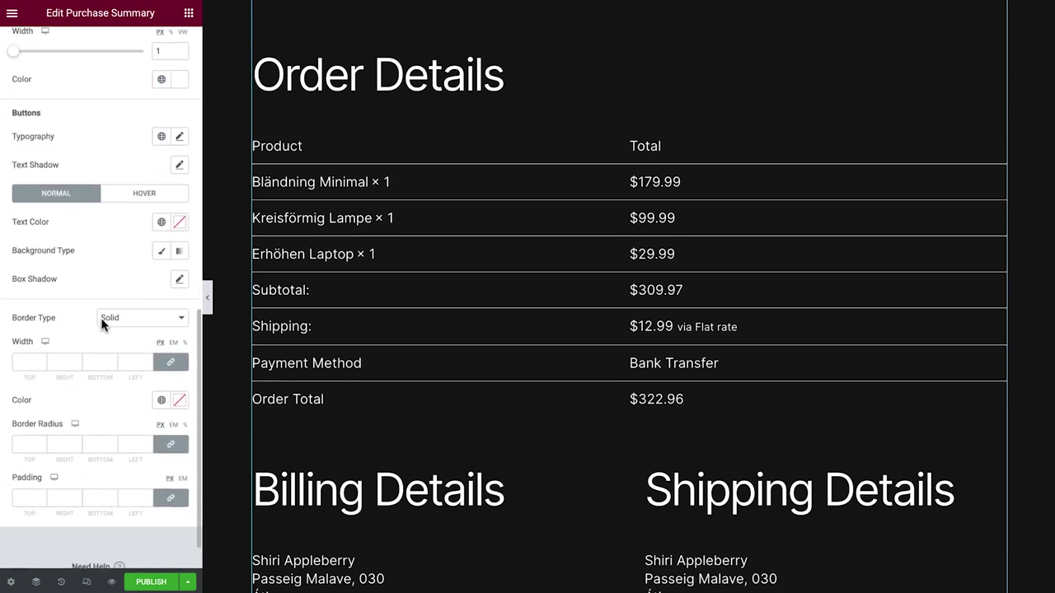
{"action": "scroll", "coordinate": [102, 325], "scroll_direction": "down", "scroll_amount": 1}
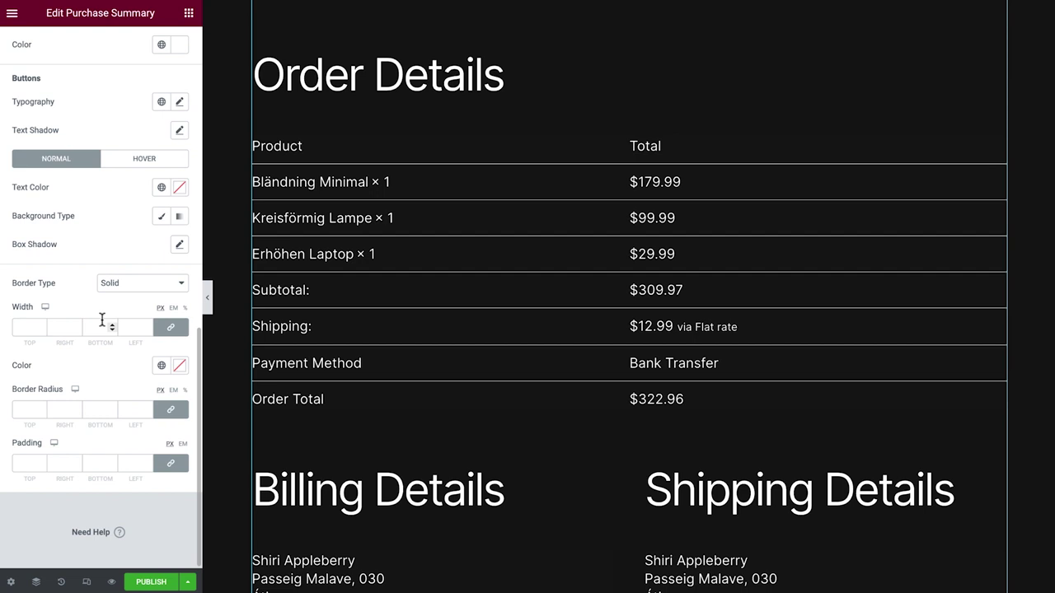
{"action": "scroll", "coordinate": [101, 321], "scroll_direction": "up", "scroll_amount": 12}
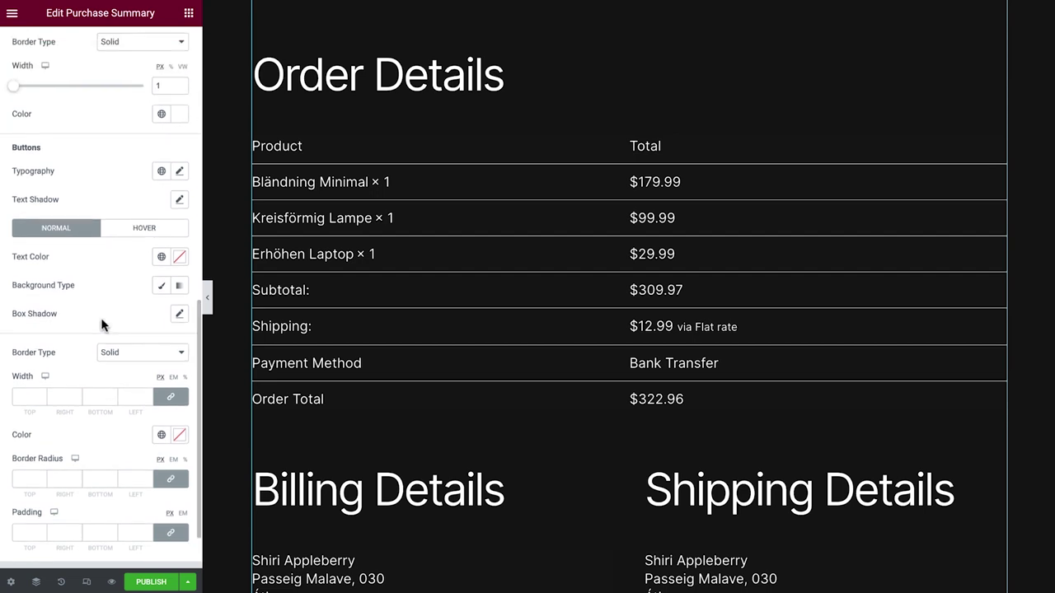
{"action": "scroll", "coordinate": [102, 325], "scroll_direction": "up", "scroll_amount": 2}
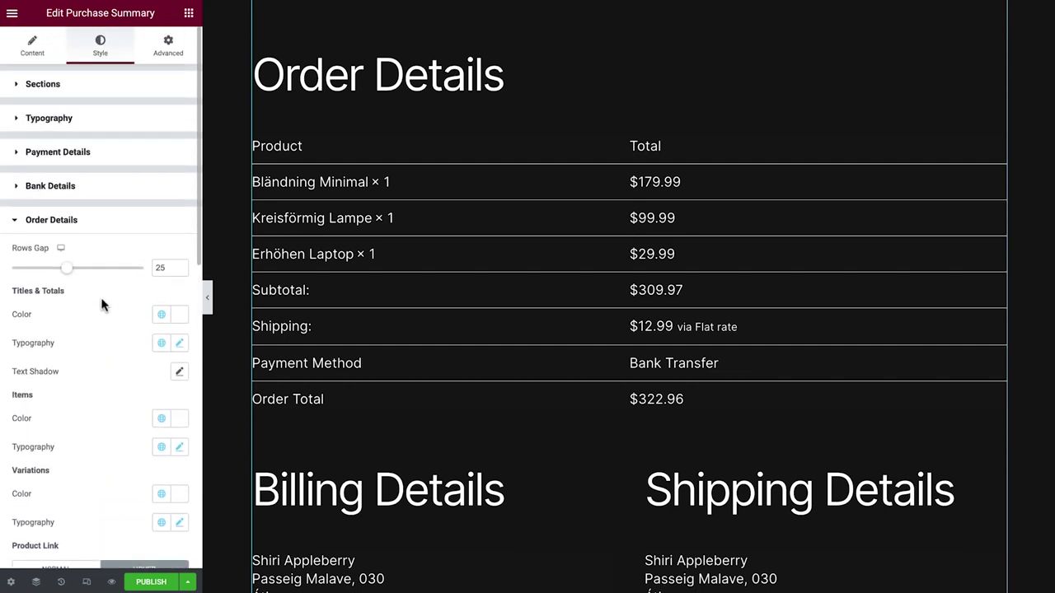
Back in Content settings, set the preview to a specific order by Order ID
{"action": "left_click", "coordinate": [38, 62]}
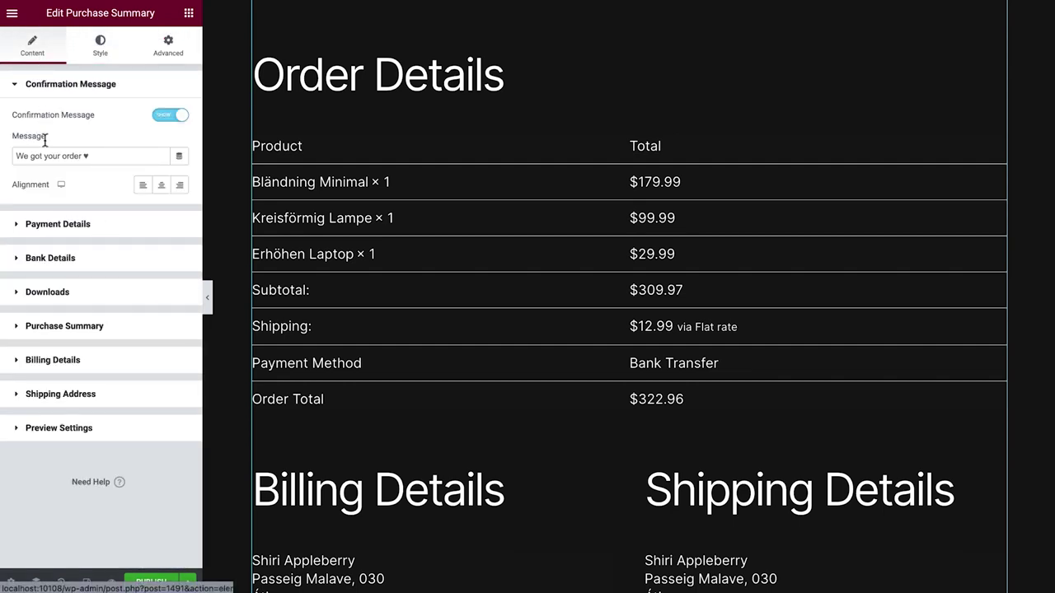
{"action": "left_click", "coordinate": [49, 427]}
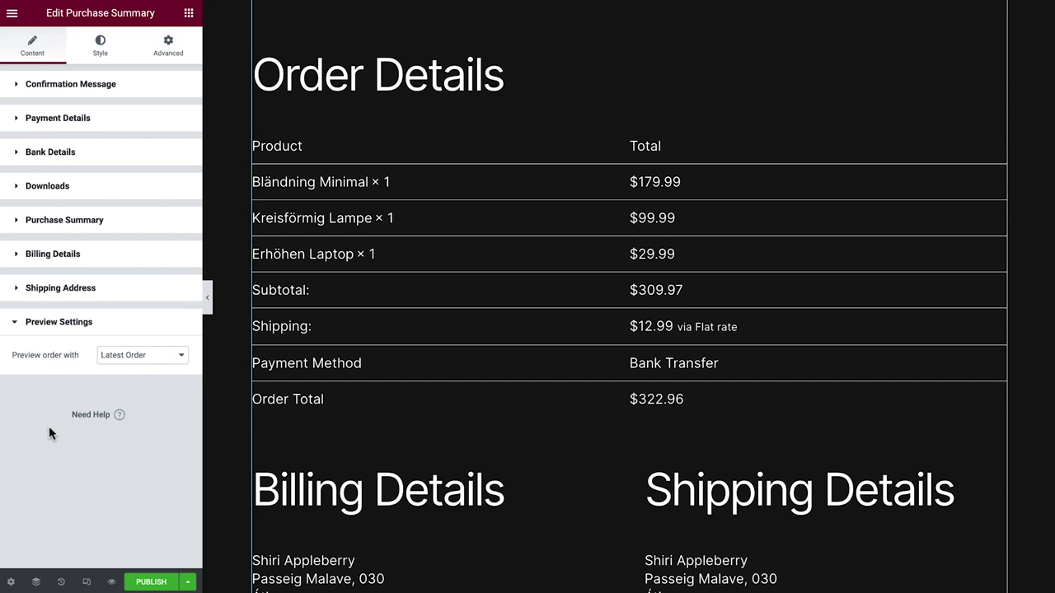
{"action": "left_click", "coordinate": [120, 357]}
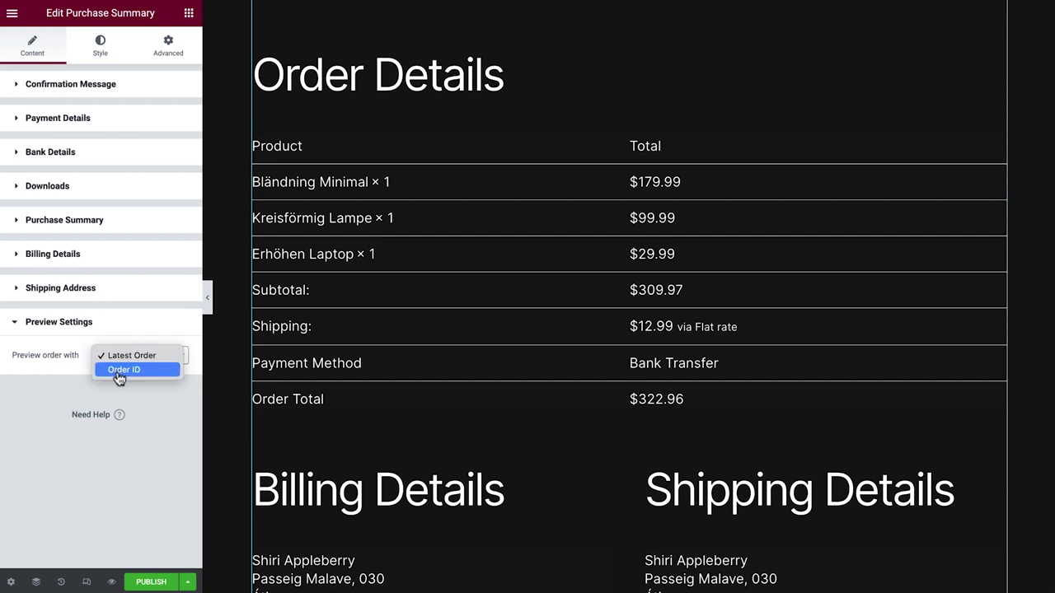
{"action": "left_click", "coordinate": [120, 371]}
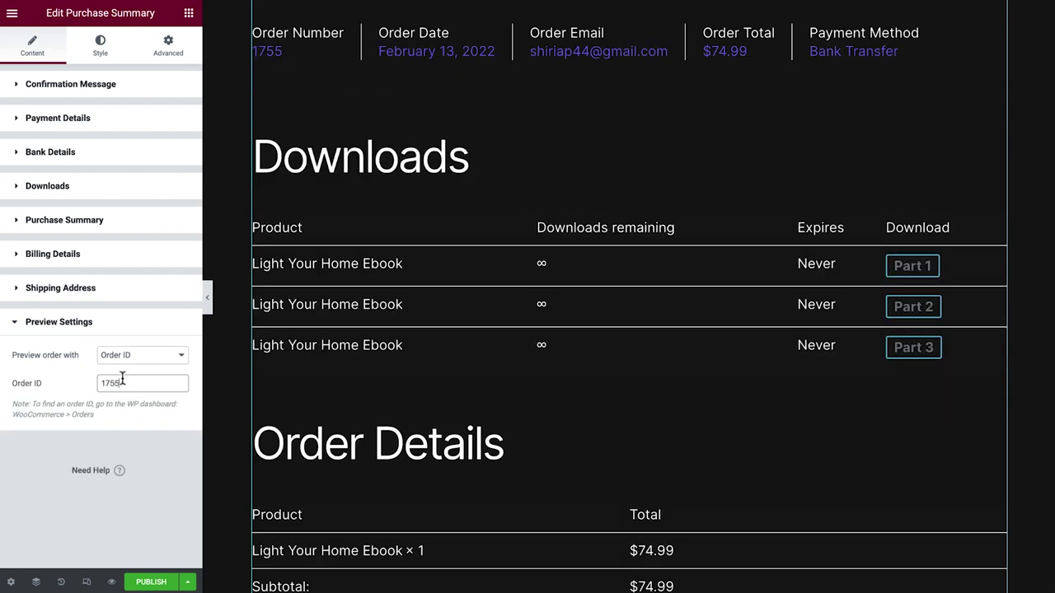
Give the Part buttons Body Text font, Primary white text and a classic Accent purple background
{"action": "left_click", "coordinate": [91, 62]}
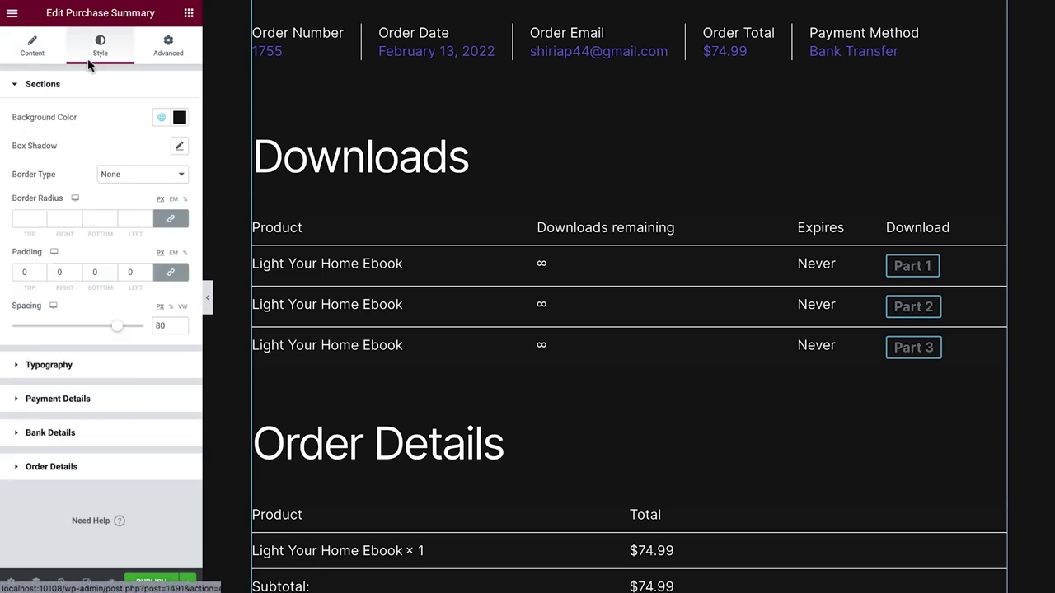
{"action": "left_click", "coordinate": [90, 466]}
{"action": "scroll", "coordinate": [91, 468], "scroll_direction": "down", "scroll_amount": 5}
{"action": "scroll", "coordinate": [91, 468], "scroll_direction": "down", "scroll_amount": 5}
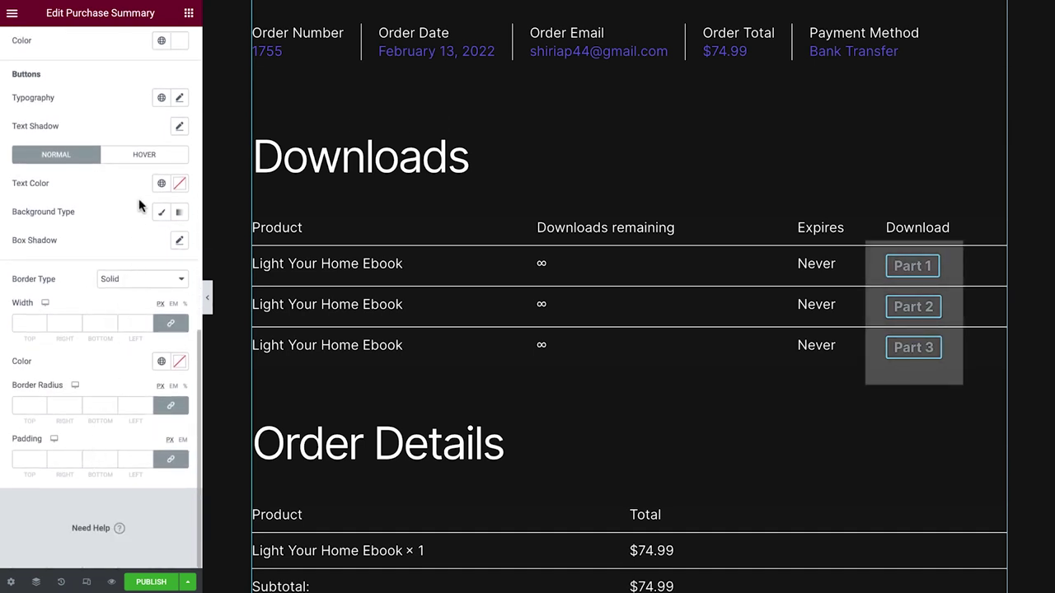
{"action": "left_click", "coordinate": [162, 98]}
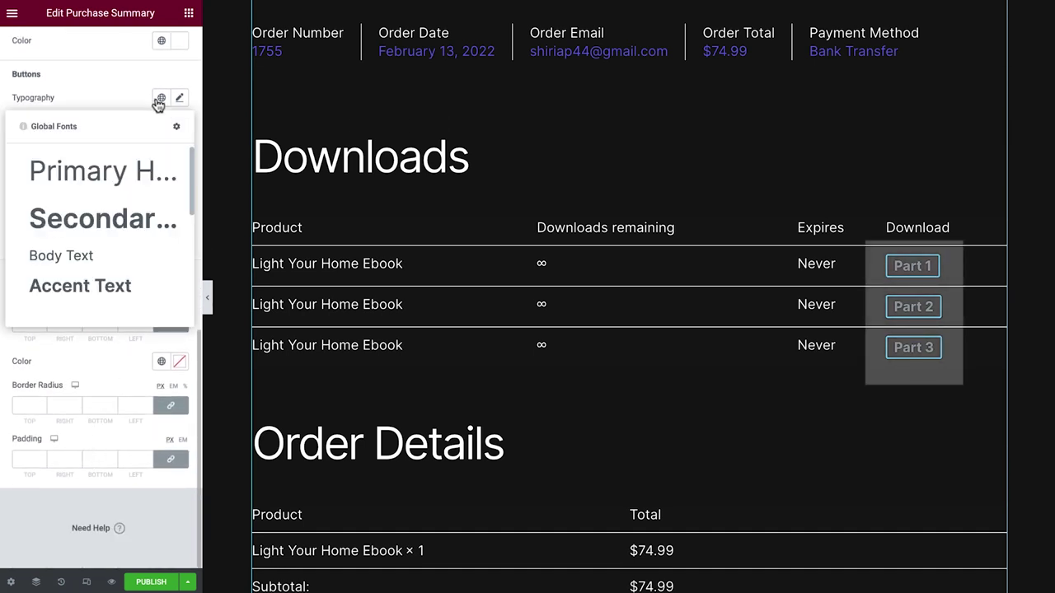
{"action": "left_click", "coordinate": [114, 252]}
{"action": "left_click", "coordinate": [162, 183]}
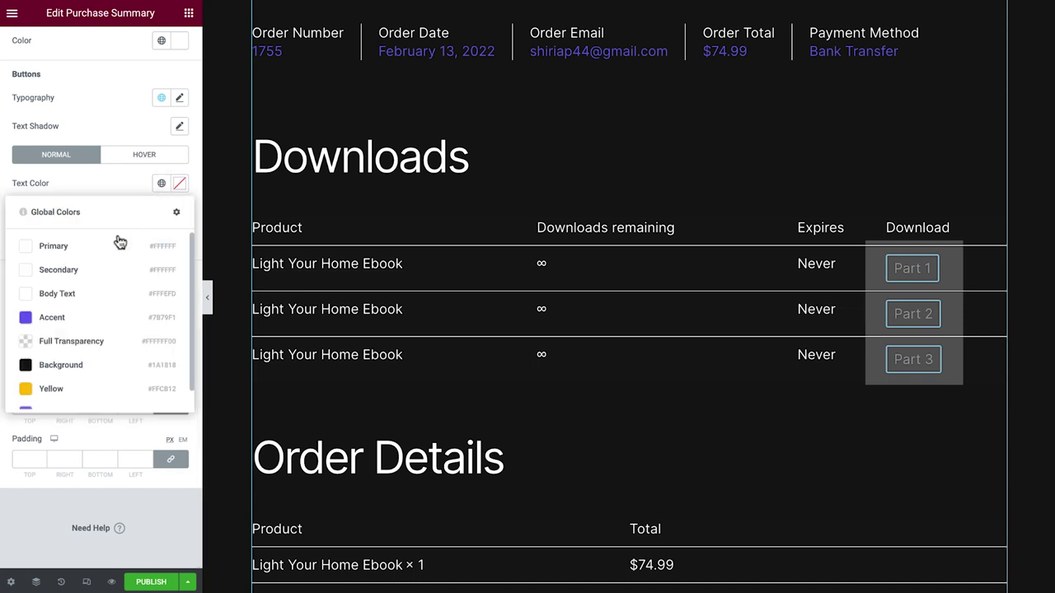
{"action": "left_click", "coordinate": [112, 247]}
{"action": "left_click", "coordinate": [162, 212]}
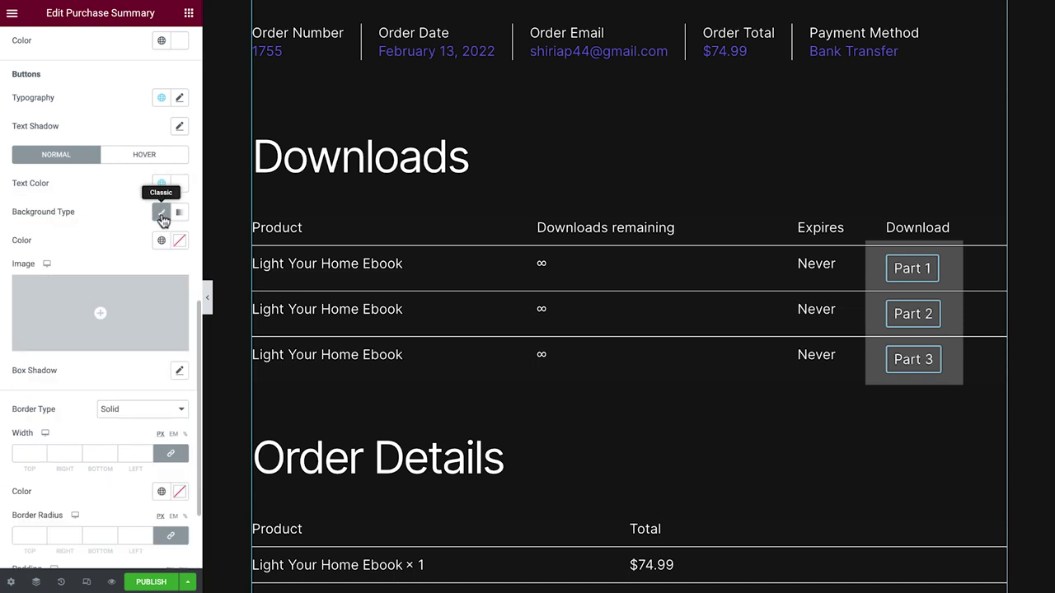
{"action": "left_click", "coordinate": [162, 241]}
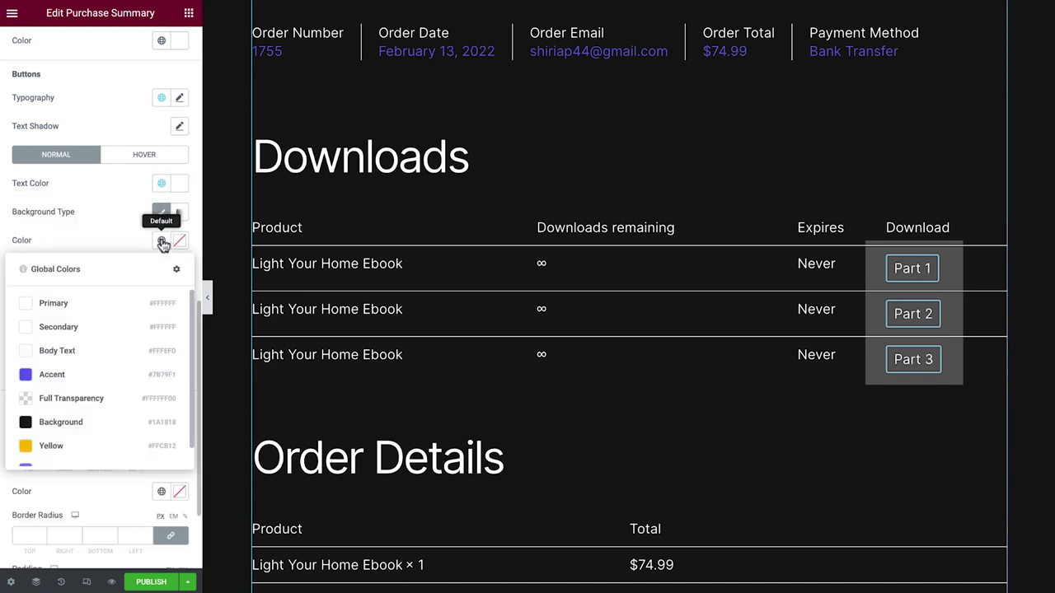
{"action": "left_click", "coordinate": [87, 372]}
On hover, switch the buttons to black Background-colour text on a Primary white fill
{"action": "left_click", "coordinate": [142, 156]}
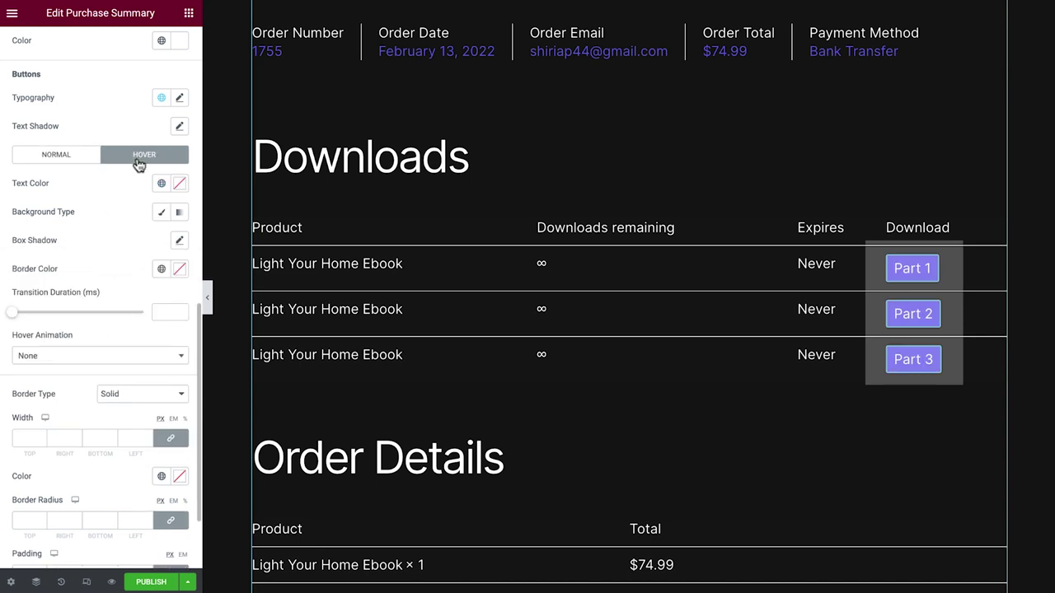
{"action": "left_click", "coordinate": [161, 183]}
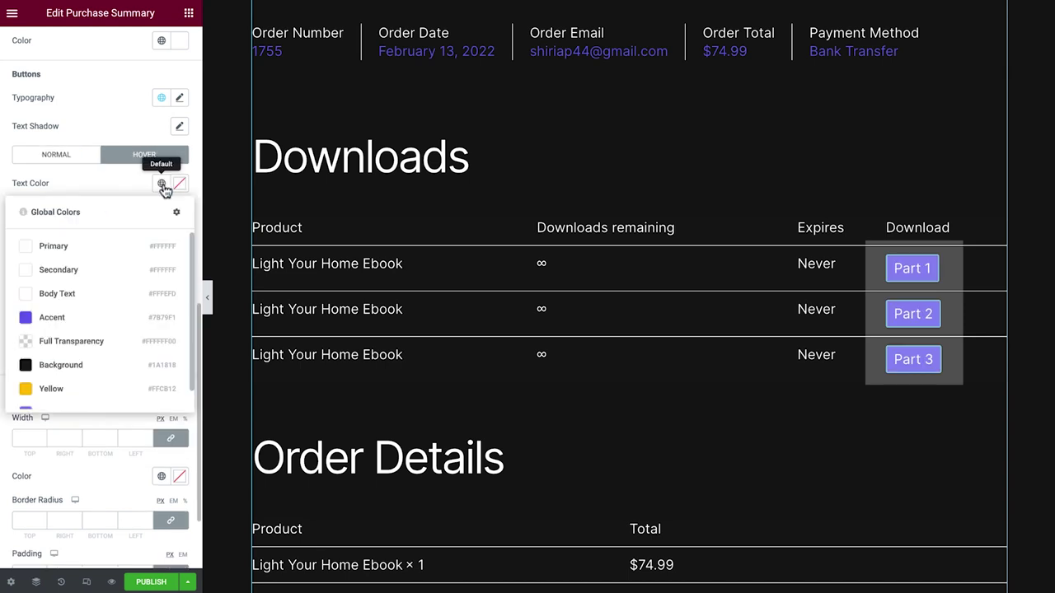
{"action": "left_click", "coordinate": [103, 365]}
{"action": "left_click", "coordinate": [162, 213]}
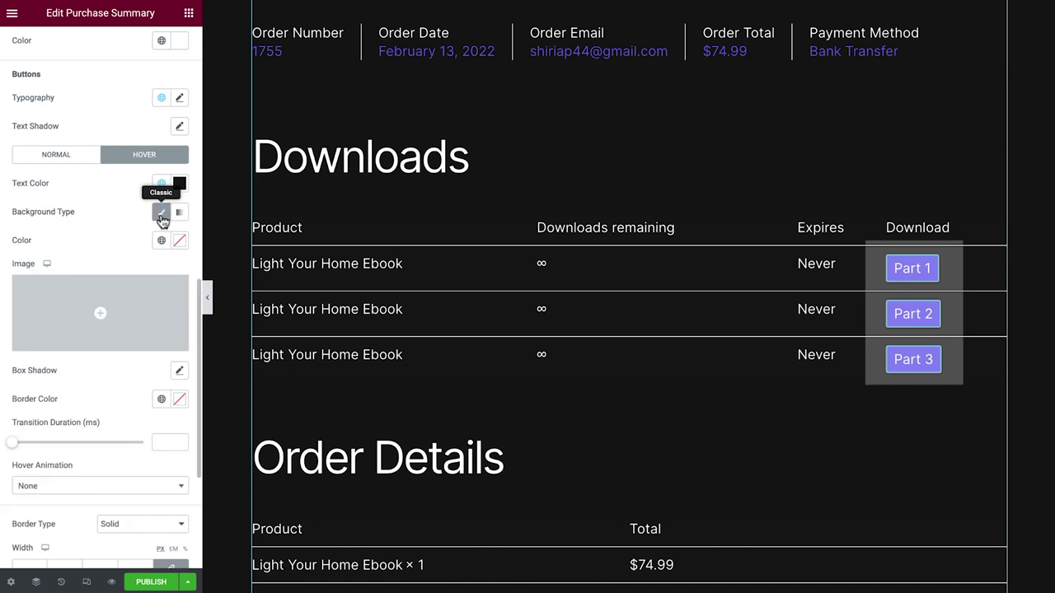
{"action": "left_click", "coordinate": [162, 242]}
{"action": "left_click", "coordinate": [106, 305]}
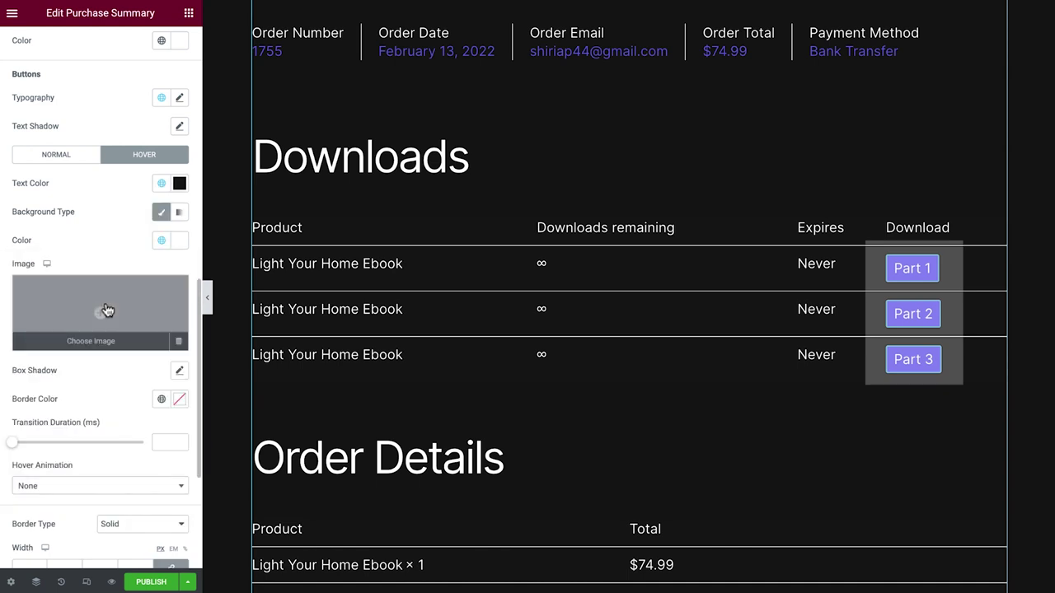
{"action": "scroll", "coordinate": [140, 322], "scroll_direction": "down", "scroll_amount": 5}
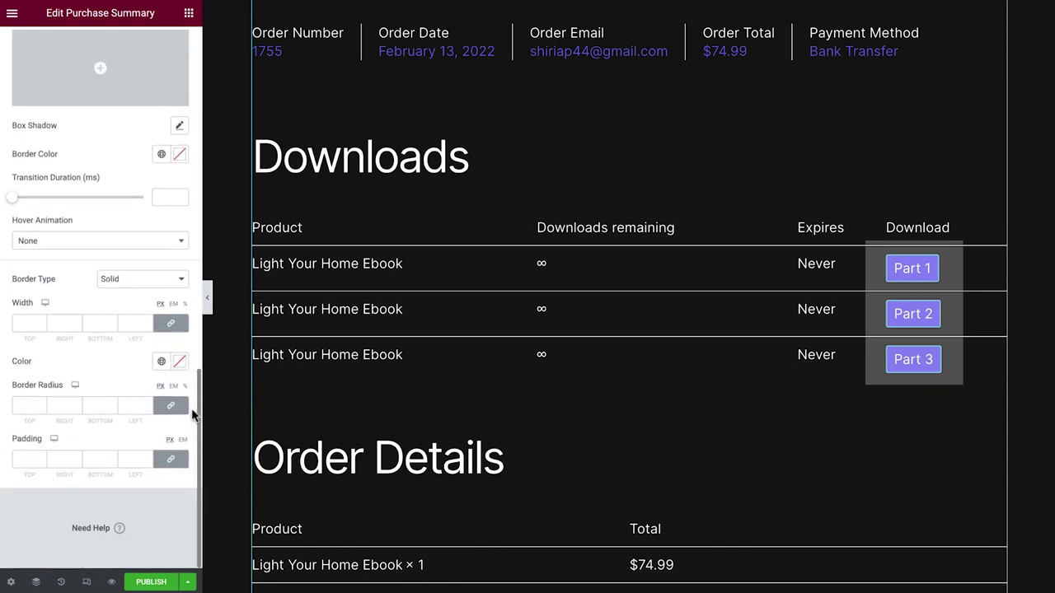
Set the Part buttons' border type to None and corner radius to 0
{"action": "left_click", "coordinate": [123, 280]}
{"action": "left_click", "coordinate": [130, 266]}
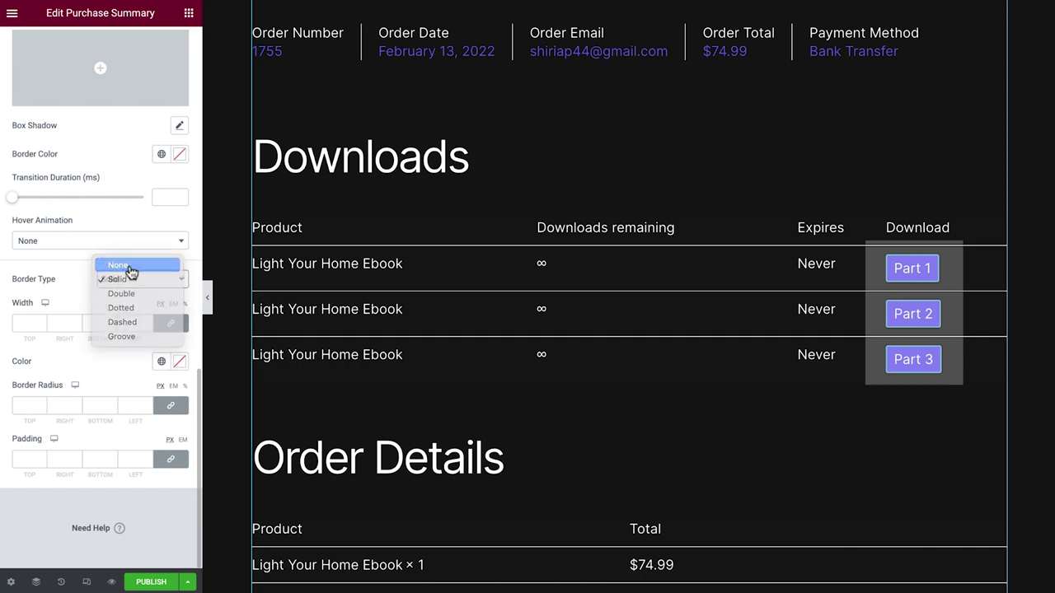
{"action": "left_click", "coordinate": [31, 405]}
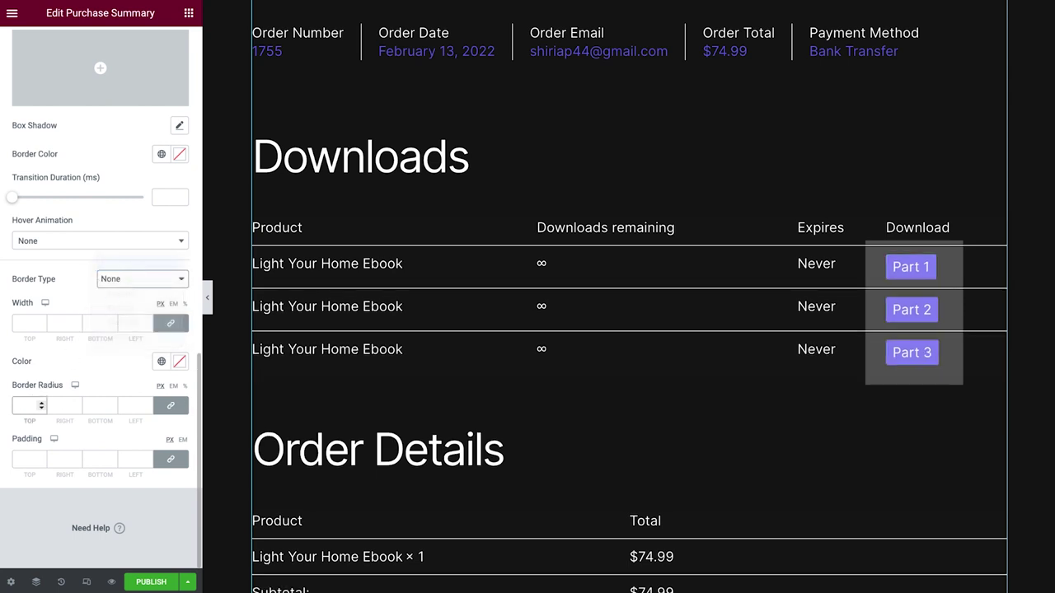
Pad the buttons 10 px top and bottom, 20 px left and right
{"action": "left_click", "coordinate": [170, 460]}
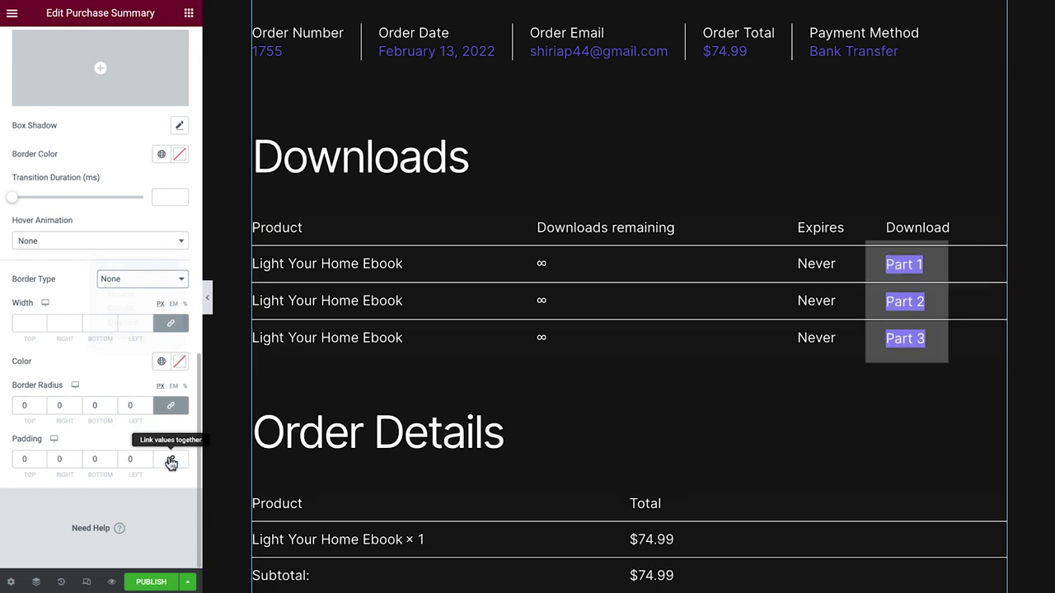
{"action": "left_click", "coordinate": [26, 459]}
{"action": "type", "text": "10"}
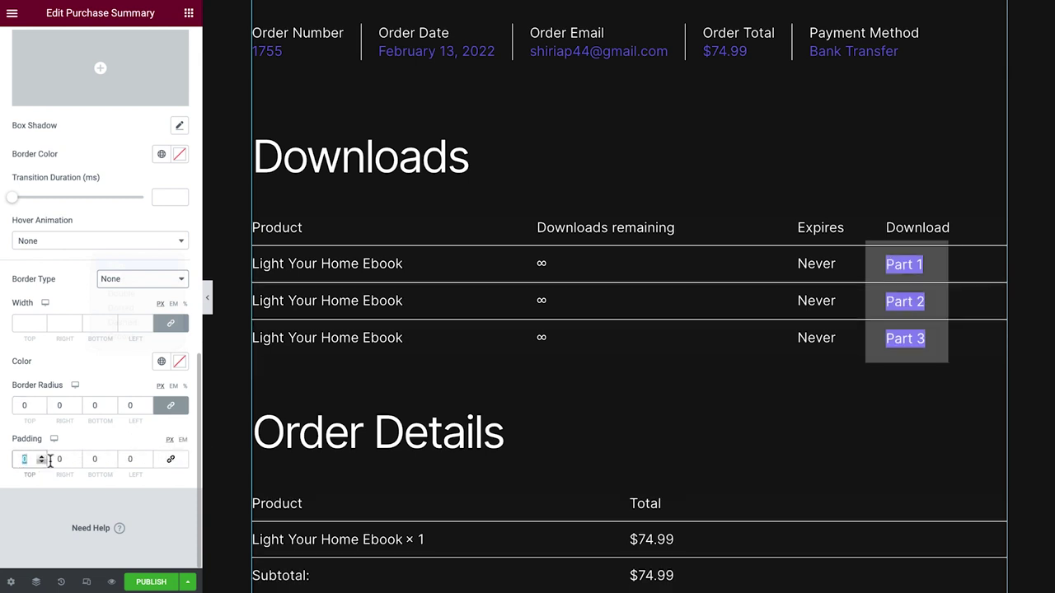
{"action": "left_click", "coordinate": [56, 459]}
{"action": "type", "text": "20"}
{"action": "left_click", "coordinate": [91, 464]}
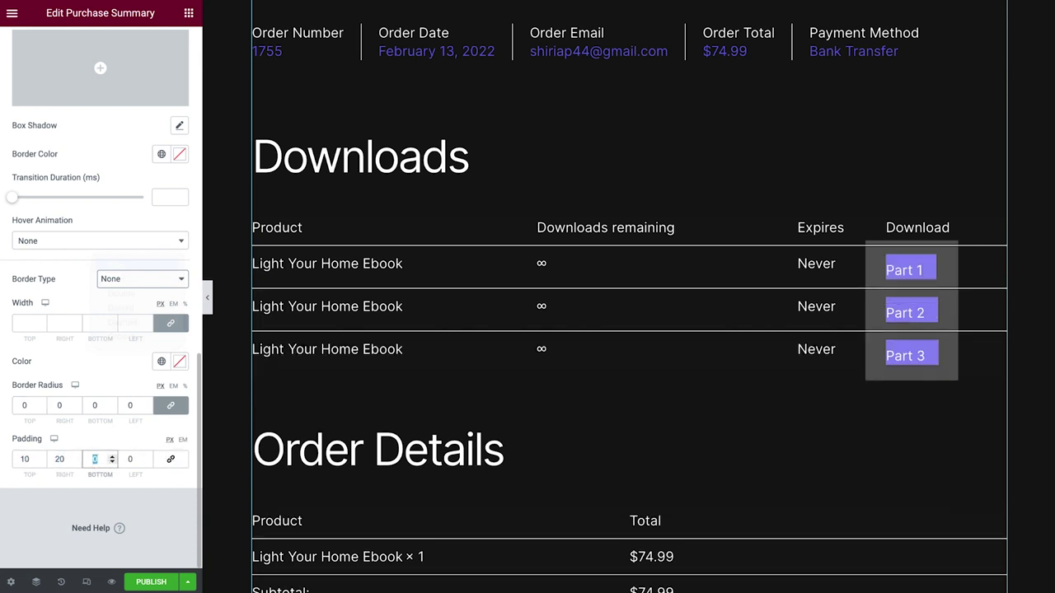
{"action": "type", "text": "10"}
{"action": "left_click", "coordinate": [128, 459]}
{"action": "type", "text": "20"}
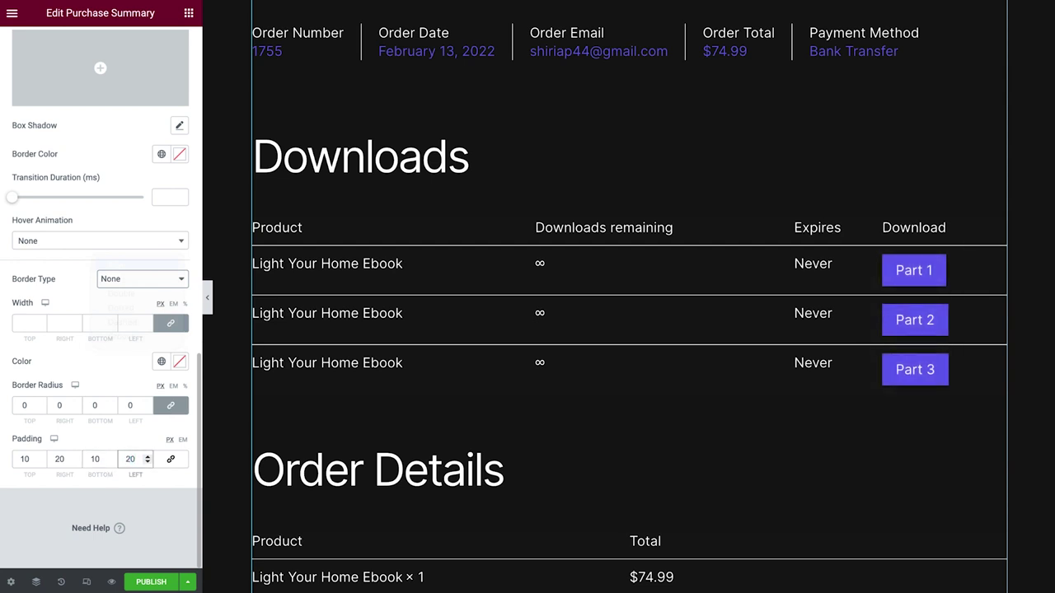
Preview the Thank You page at tablet width, scroll through it, then switch to mobile width
{"action": "left_click", "coordinate": [86, 580]}
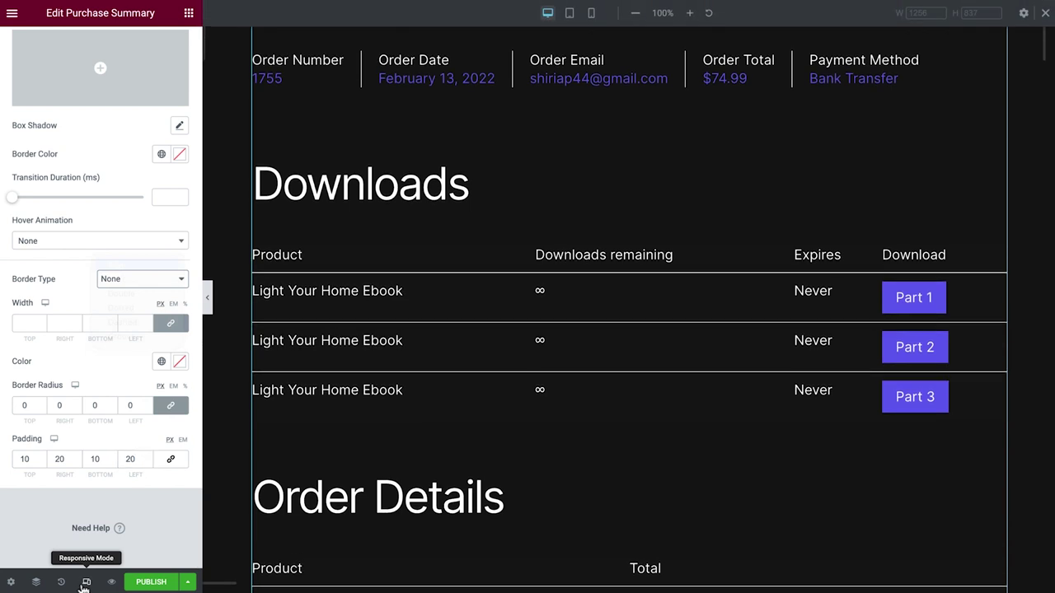
{"action": "left_click", "coordinate": [569, 18]}
{"action": "key", "text": "ctrl+p"}
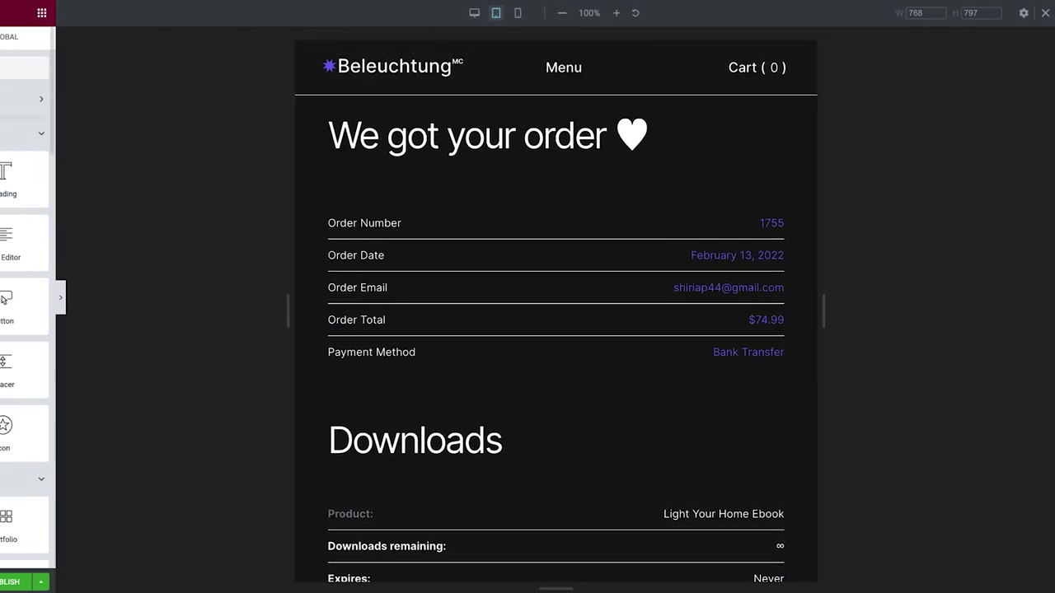
{"action": "scroll", "coordinate": [527, 314], "scroll_direction": "down", "scroll_amount": 3}
{"action": "scroll", "coordinate": [527, 313], "scroll_direction": "down", "scroll_amount": 6}
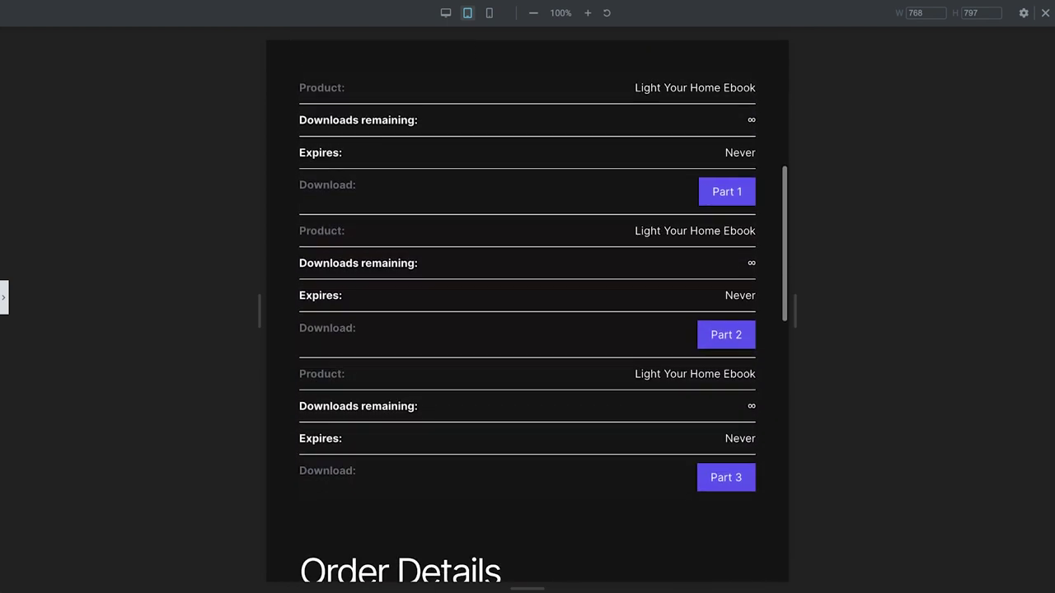
{"action": "scroll", "coordinate": [528, 313], "scroll_direction": "down", "scroll_amount": 4}
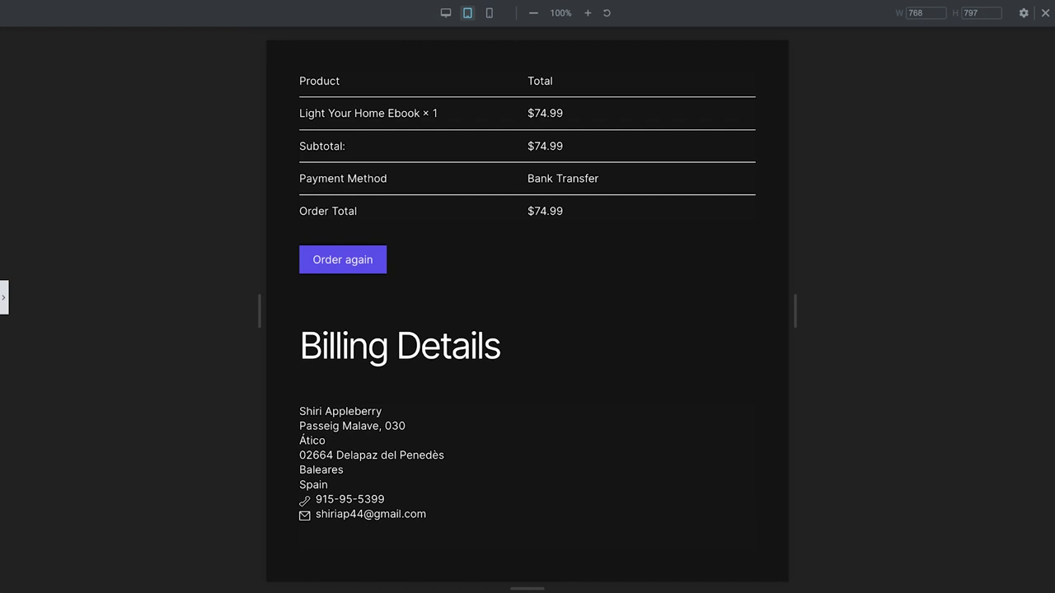
{"action": "left_click", "coordinate": [489, 13]}
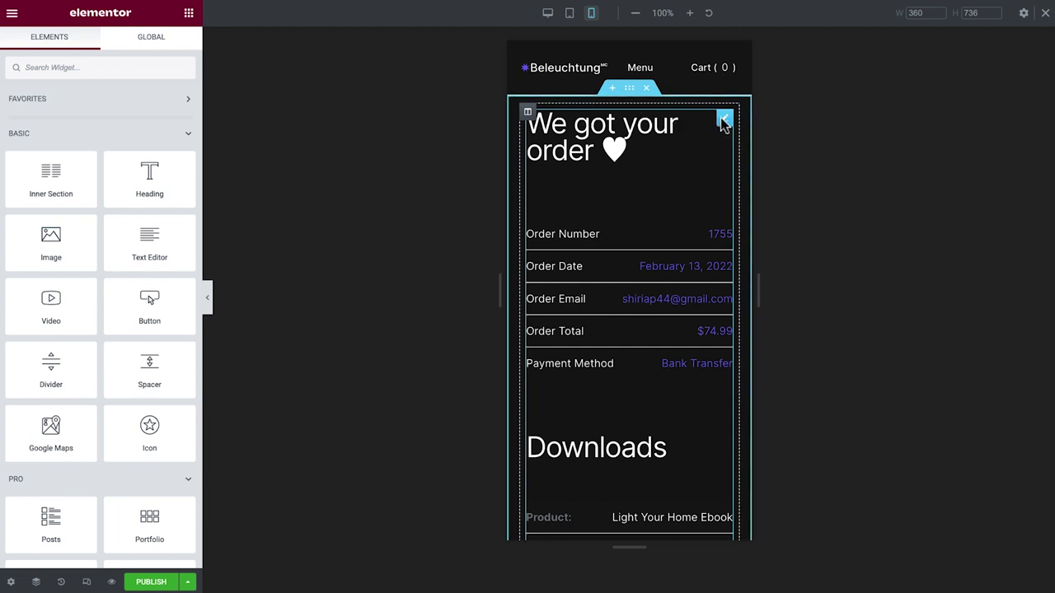
Set the Purchase Summary widget's mobile Sections Spacing to 40 px and check the page
{"action": "left_click", "coordinate": [724, 121]}
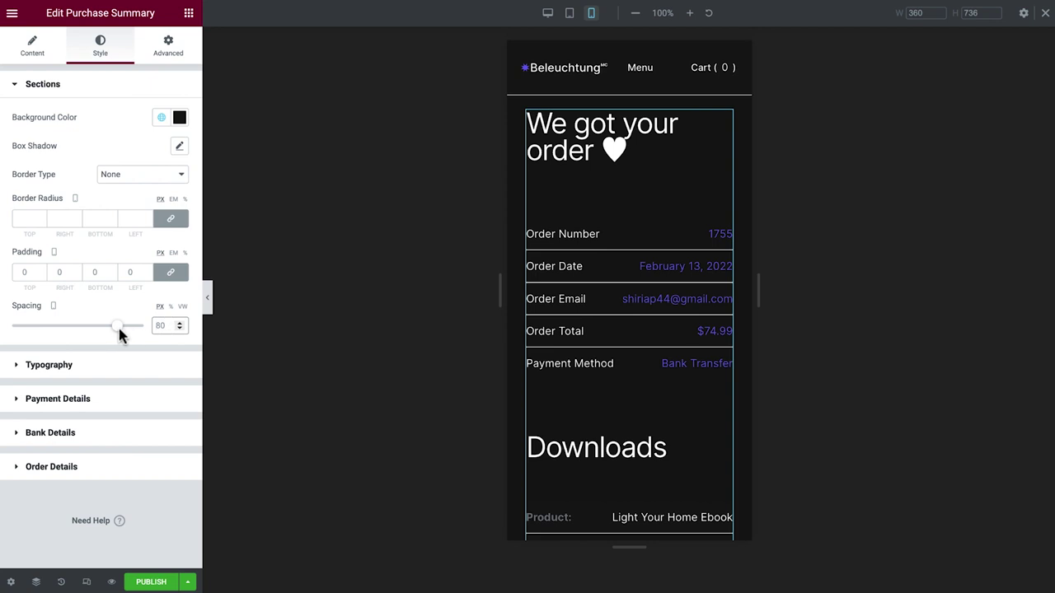
{"action": "left_click_drag", "start_coordinate": [118, 325], "coordinate": [65, 327]}
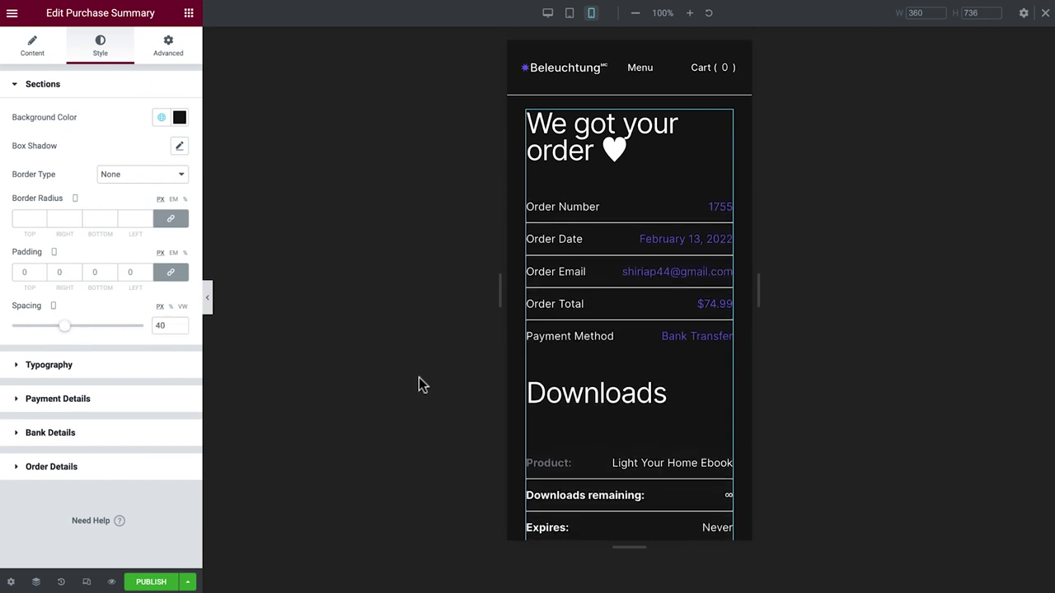
{"action": "key", "text": "ctrl+p"}
{"action": "scroll", "coordinate": [422, 384], "scroll_direction": "down", "scroll_amount": 10}
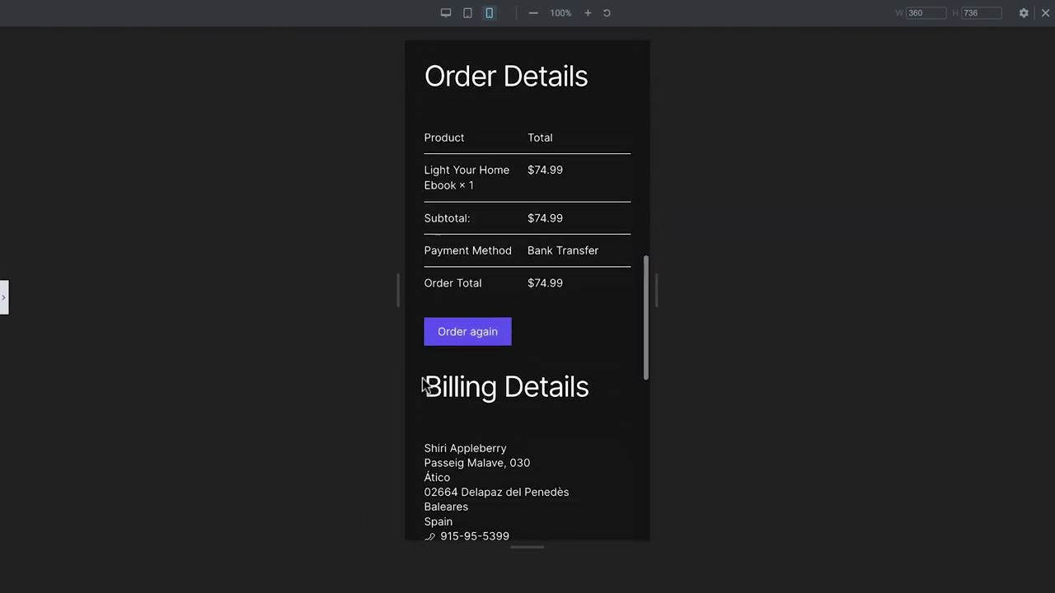
{"action": "key", "text": "ctrl+p"}
Set mobile Titles Spacing to 30 px and return to the desktop preview
{"action": "left_click", "coordinate": [164, 366]}
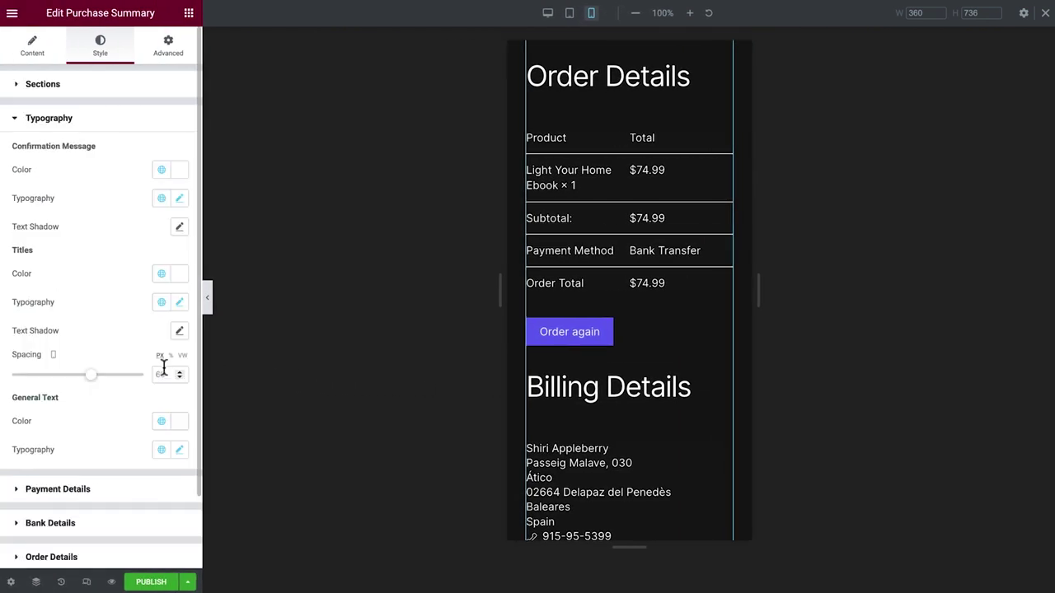
{"action": "left_click_drag", "start_coordinate": [91, 375], "coordinate": [58, 382]}
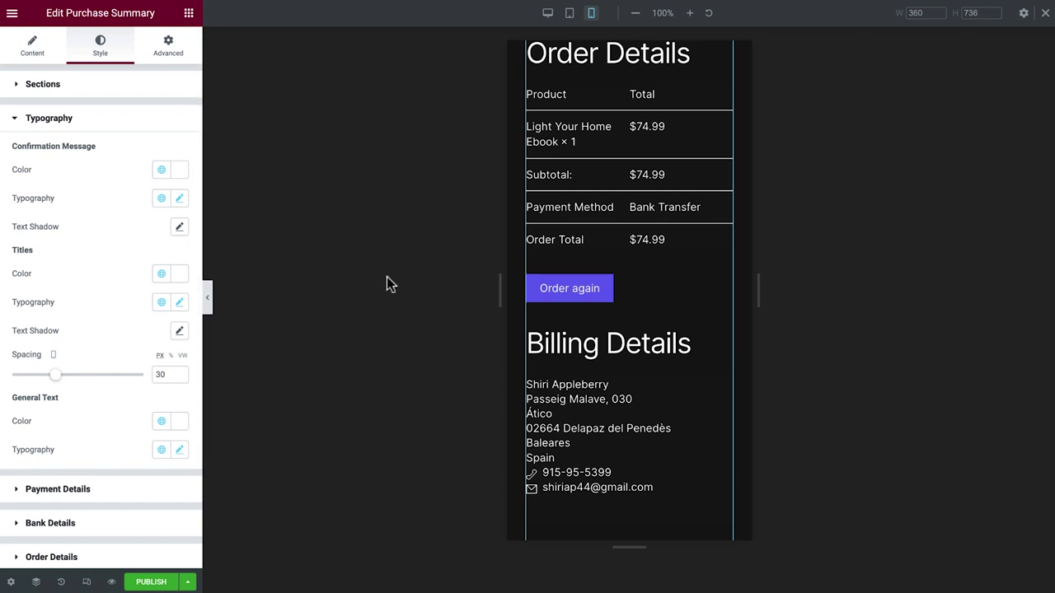
{"action": "left_click", "coordinate": [1046, 14]}
{"action": "scroll", "coordinate": [1046, 16], "scroll_direction": "up", "scroll_amount": 10}
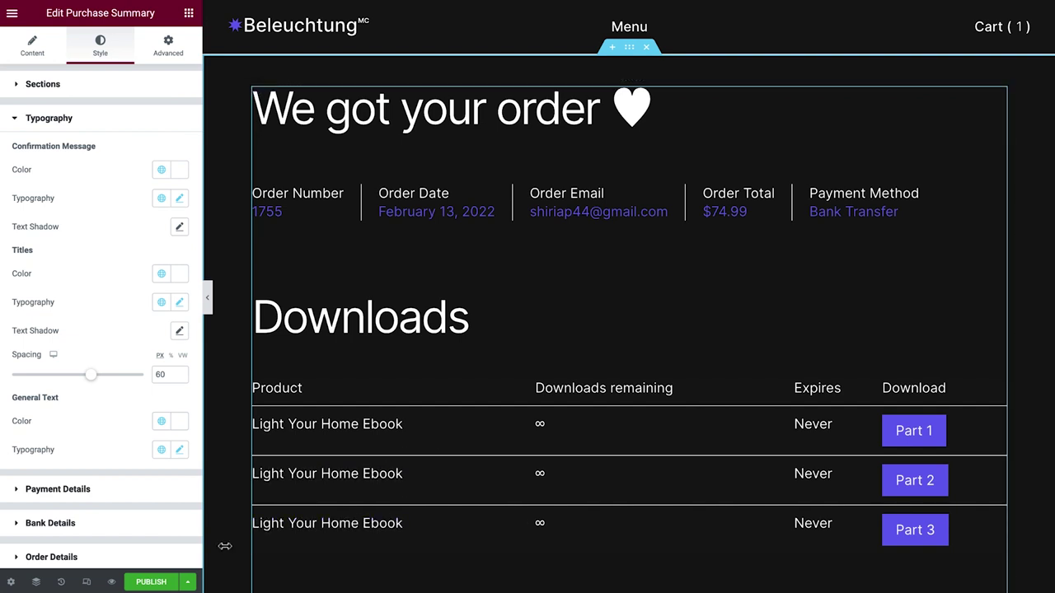
Publish the Summary page and save it as the store's purchase summary page
{"action": "left_click", "coordinate": [150, 582]}
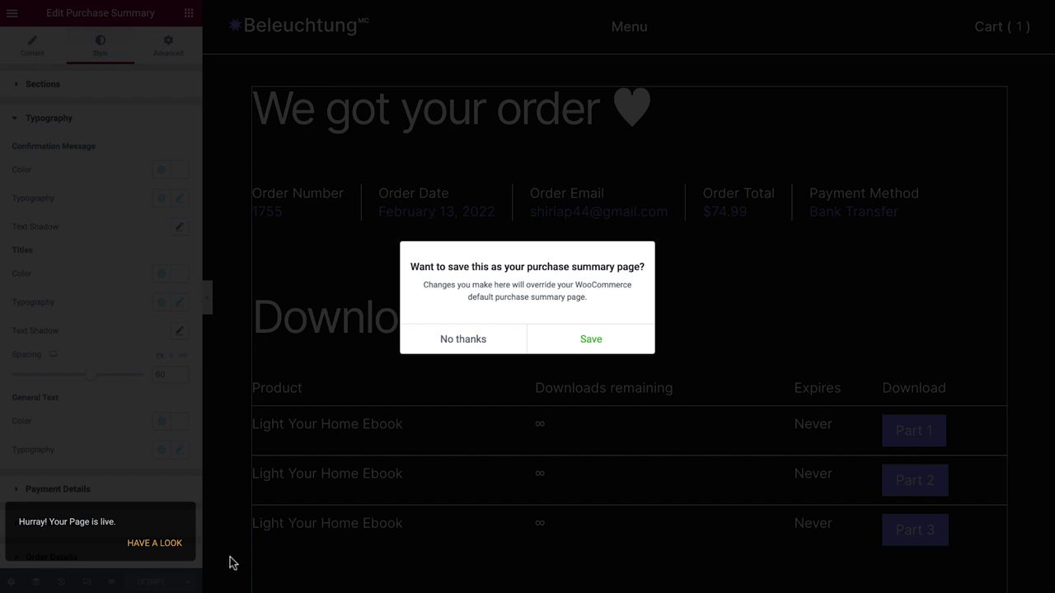
{"action": "left_click", "coordinate": [550, 352]}
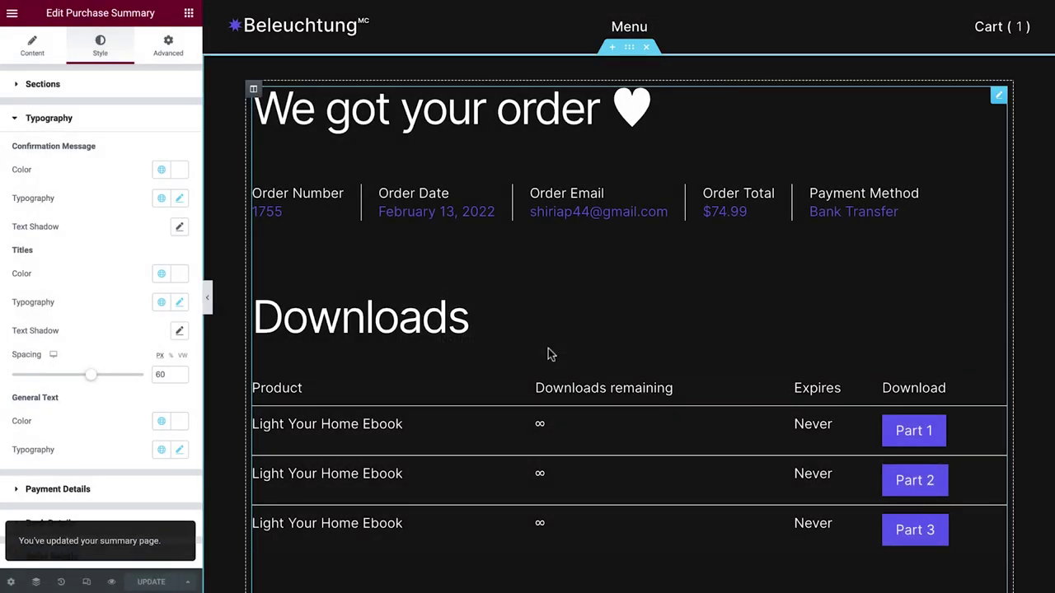
{"action": "left_click", "coordinate": [13, 15]}
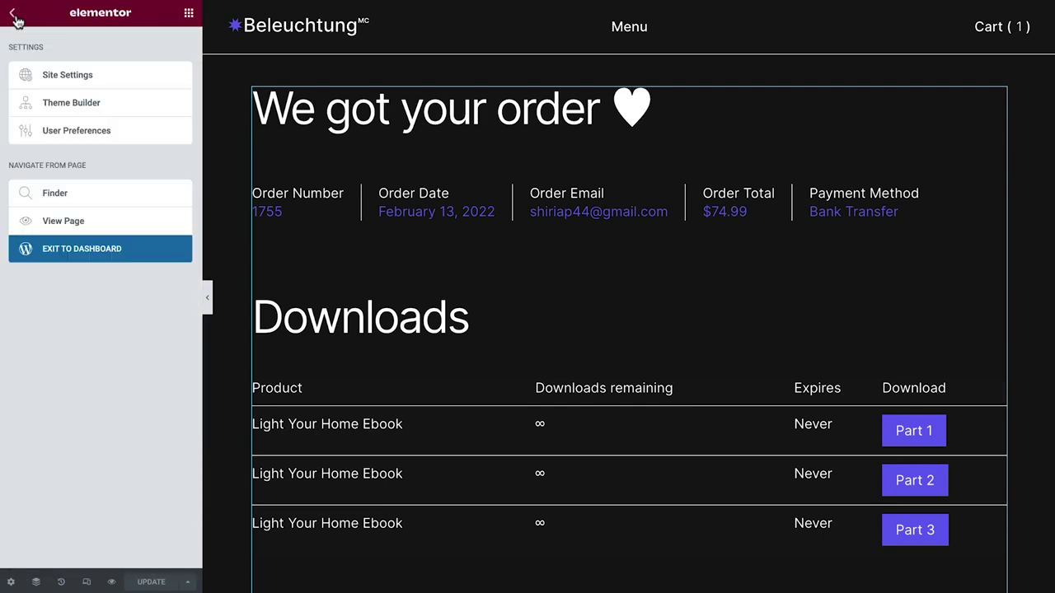
{"action": "left_click", "coordinate": [41, 75]}
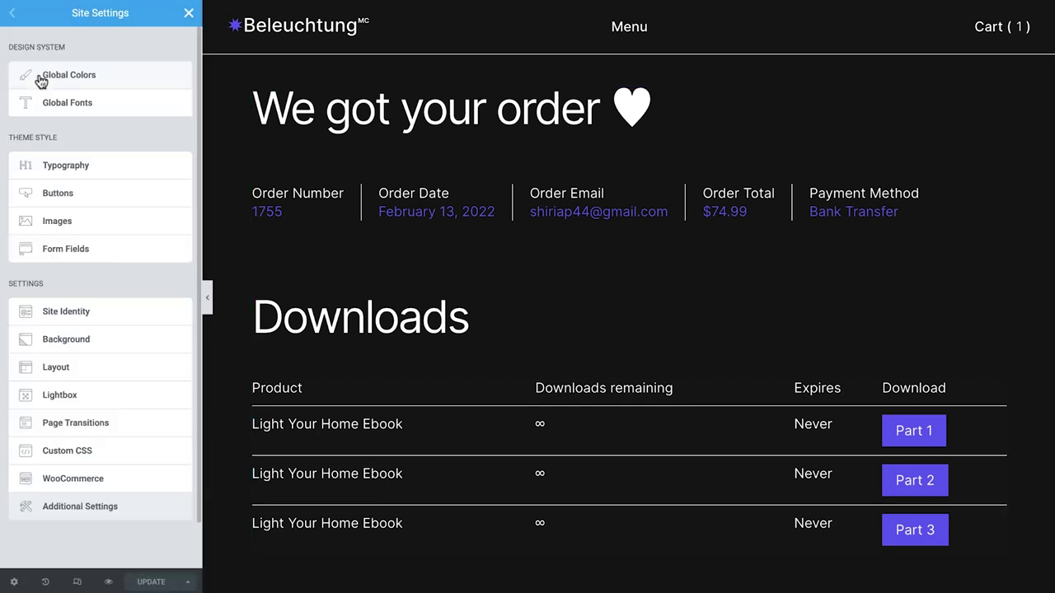
{"action": "left_click", "coordinate": [41, 484]}
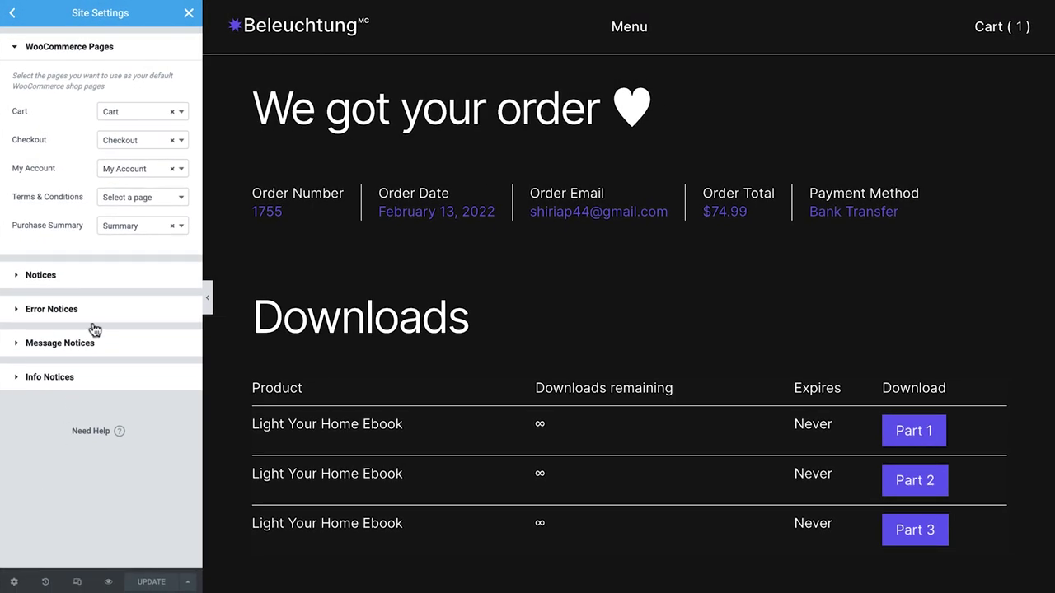
{"action": "left_click", "coordinate": [188, 14]}
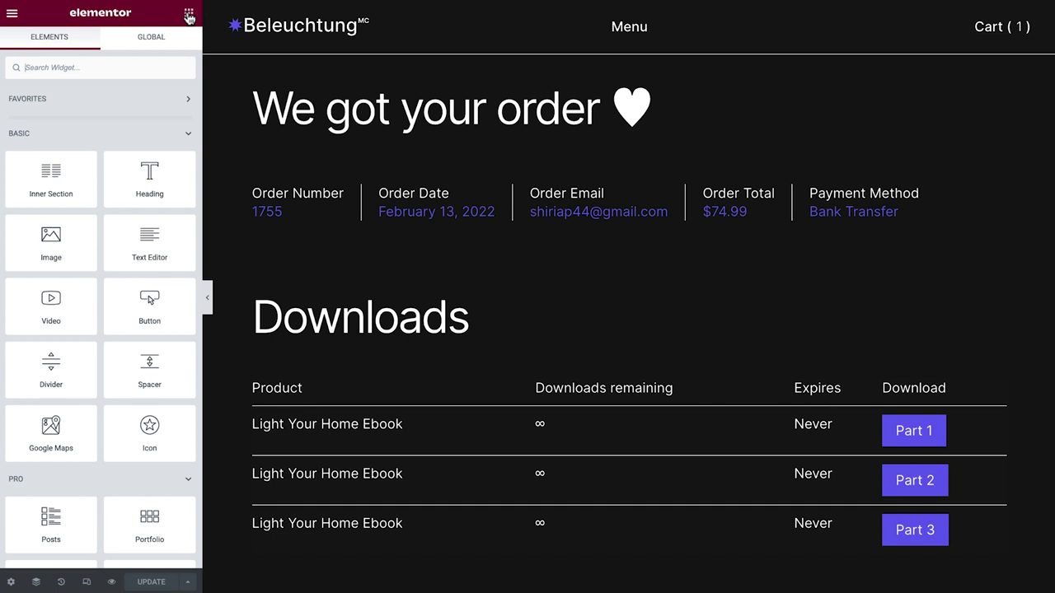
Make the Message a dynamic User Info tag with Field set to User Meta for billing_first_name
{"action": "left_click", "coordinate": [997, 98]}
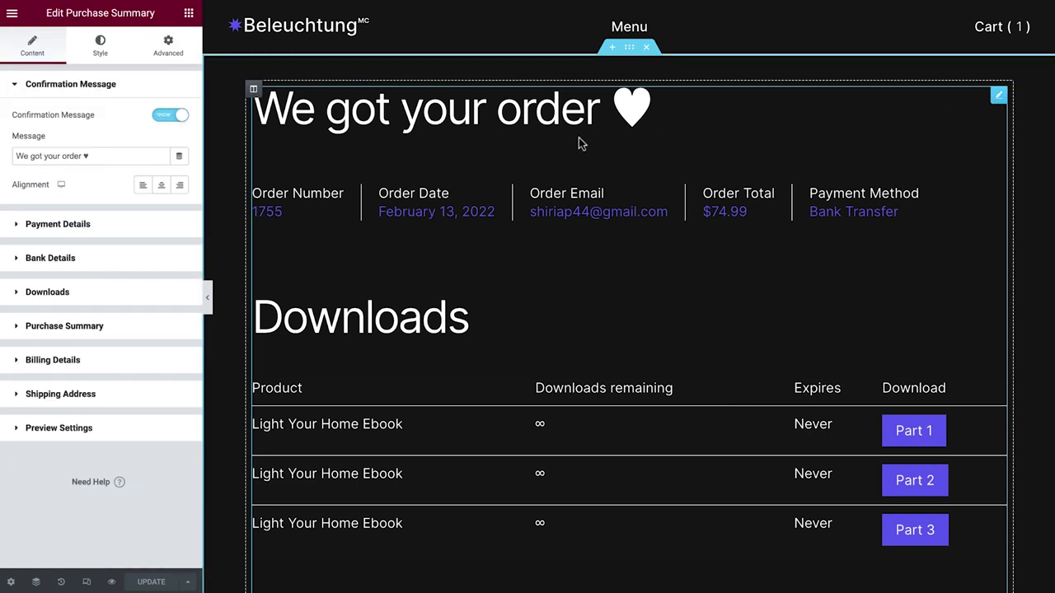
{"action": "left_click", "coordinate": [180, 158]}
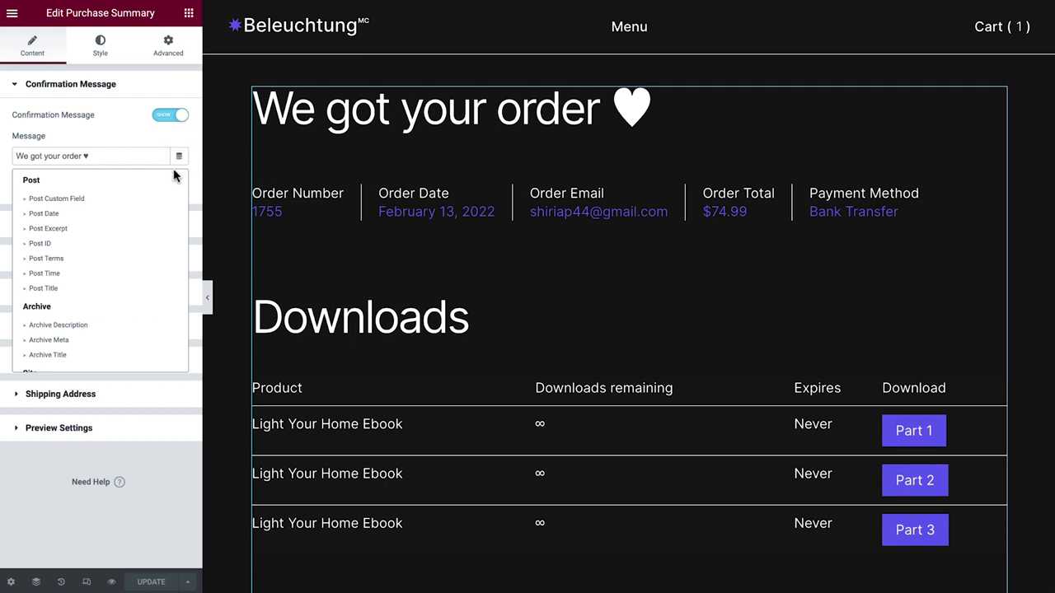
{"action": "scroll", "coordinate": [151, 209], "scroll_direction": "down", "scroll_amount": 3}
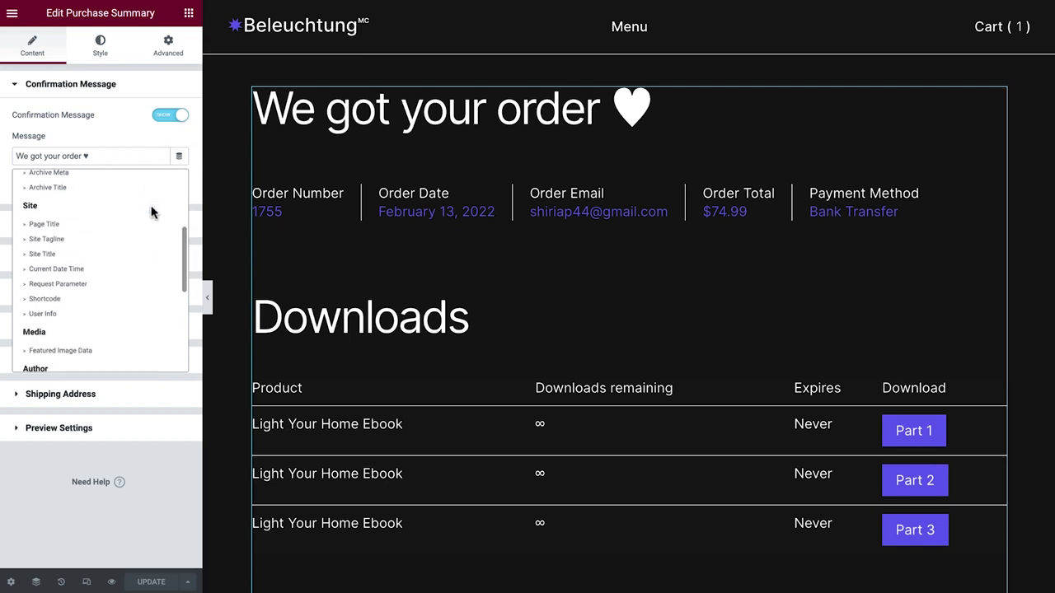
{"action": "left_click", "coordinate": [91, 320]}
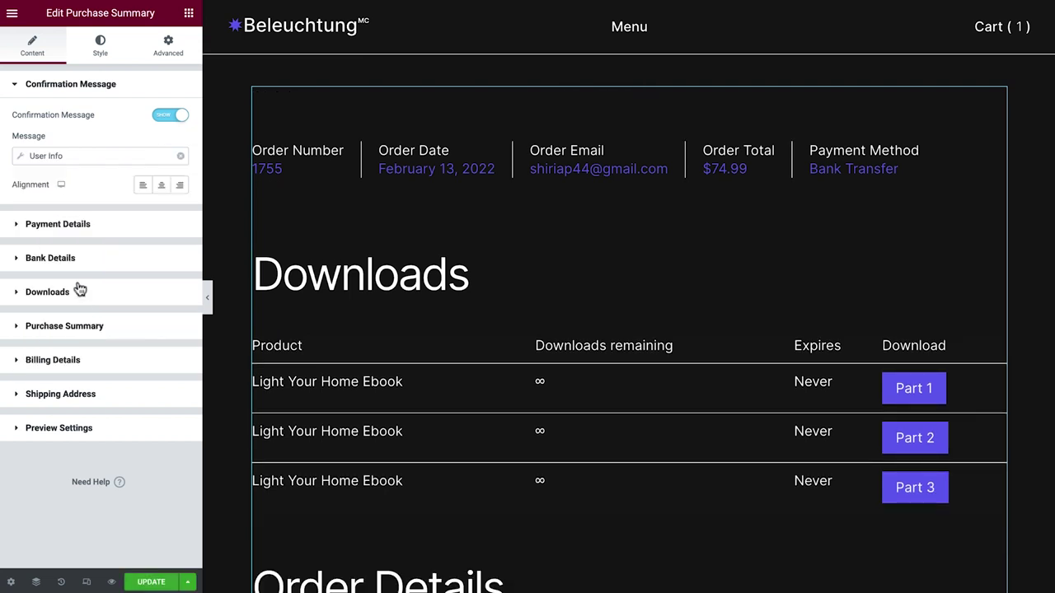
{"action": "left_click", "coordinate": [22, 157]}
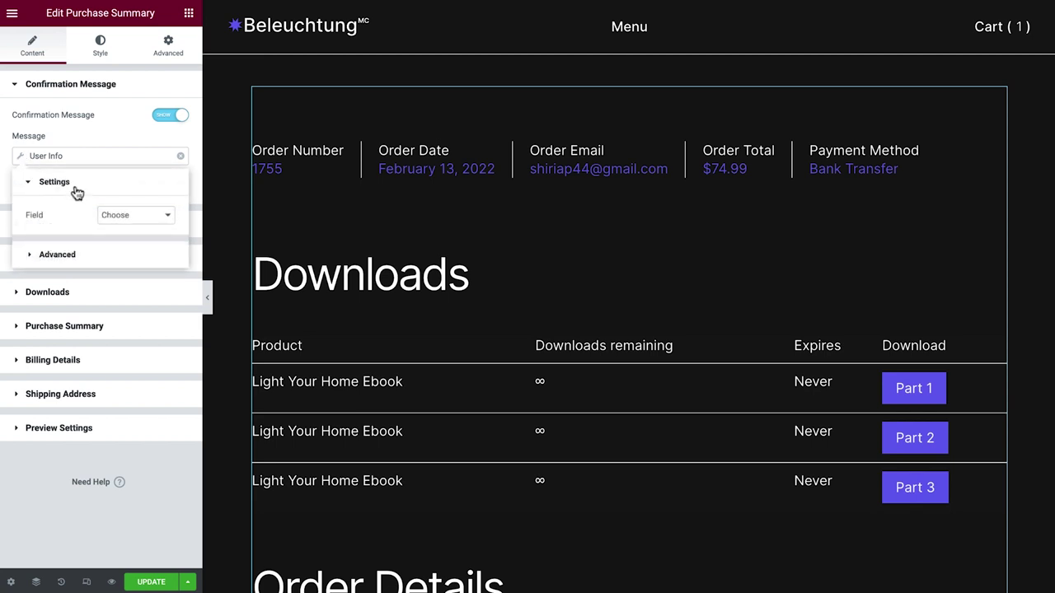
{"action": "left_click", "coordinate": [136, 216]}
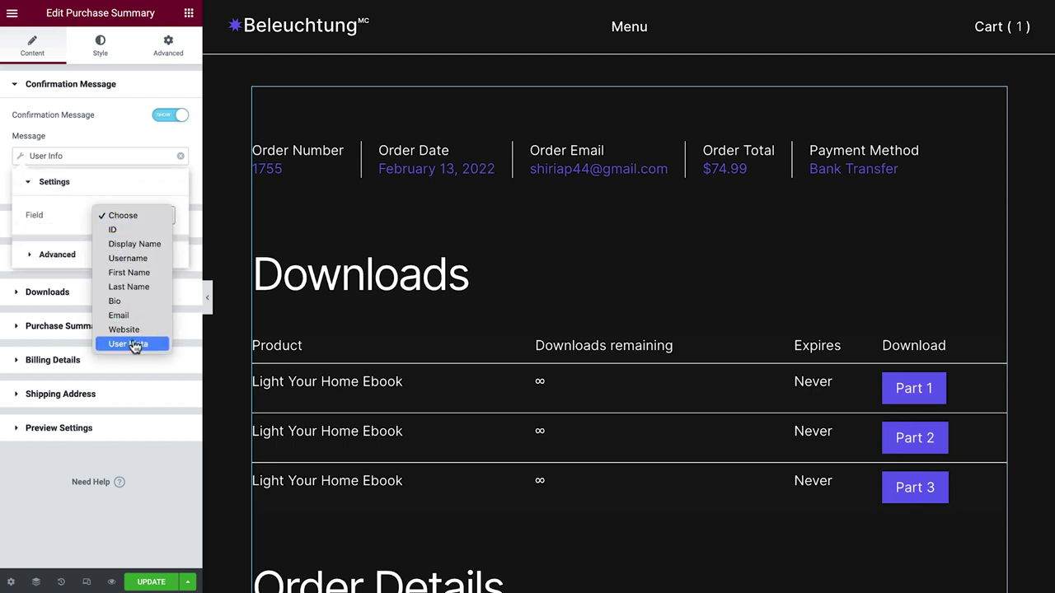
{"action": "left_click", "coordinate": [132, 344]}
{"action": "left_click", "coordinate": [114, 244]}
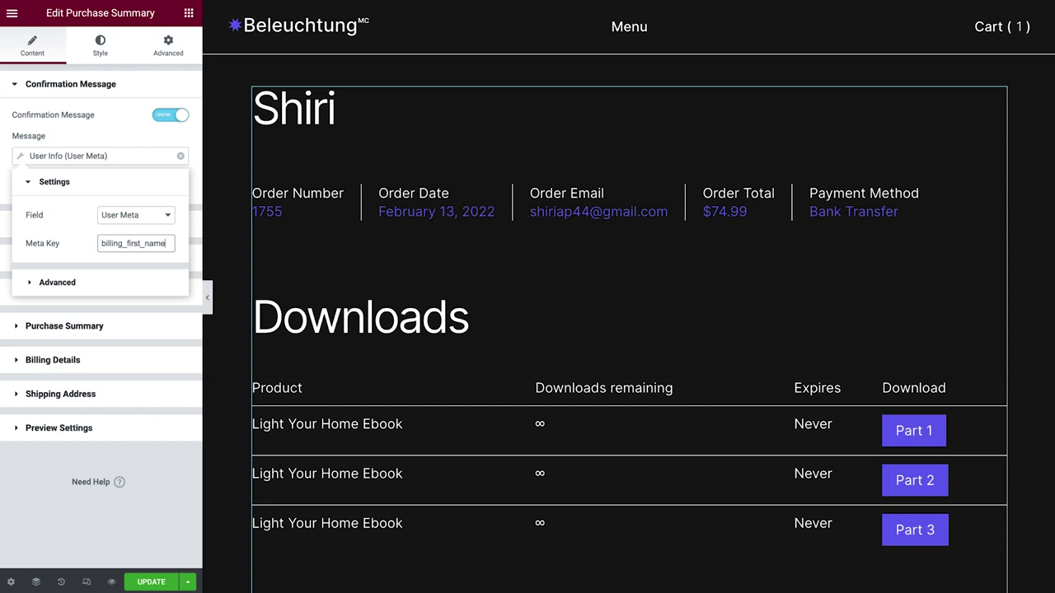
Add 'Thank you, ' before the name, a ♥ after, fallback 'We got your order ♥', then update
{"action": "left_click", "coordinate": [99, 282]}
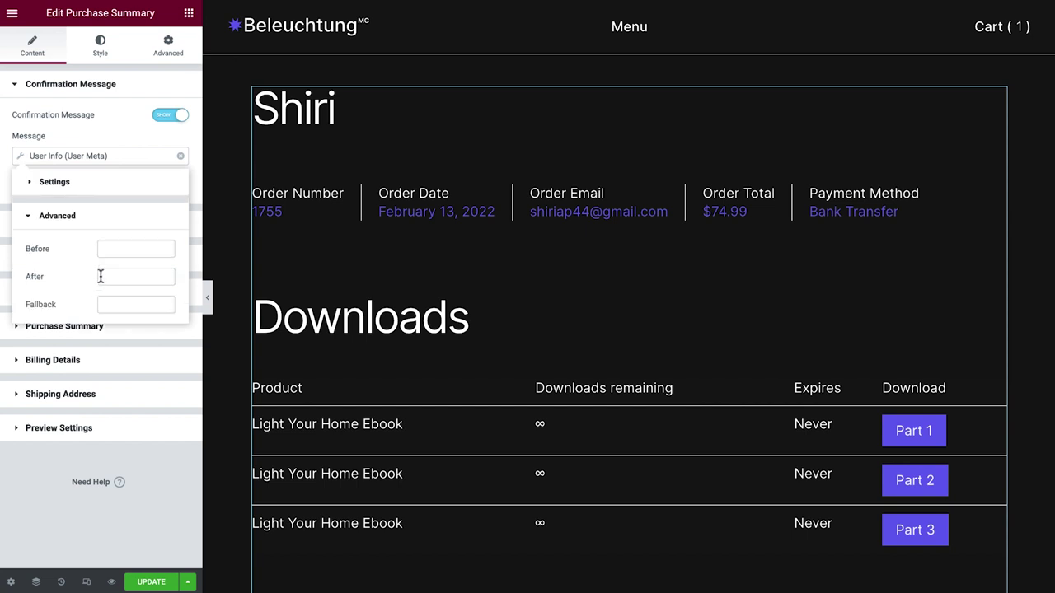
{"action": "left_click", "coordinate": [113, 250]}
{"action": "type", "text": "Thank you,"}
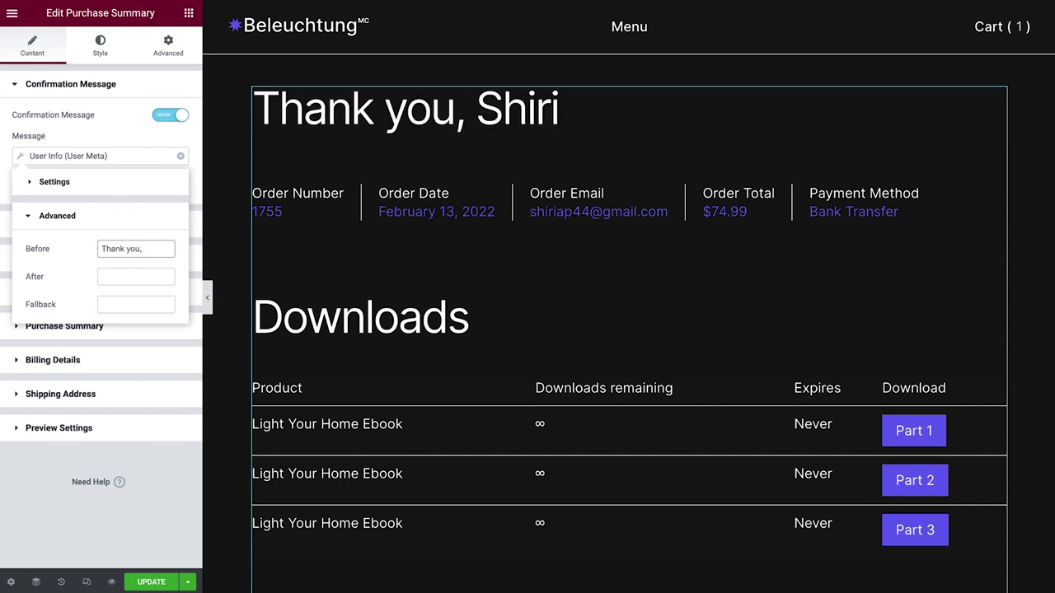
{"action": "left_click", "coordinate": [136, 277]}
{"action": "type", "text": "♥"}
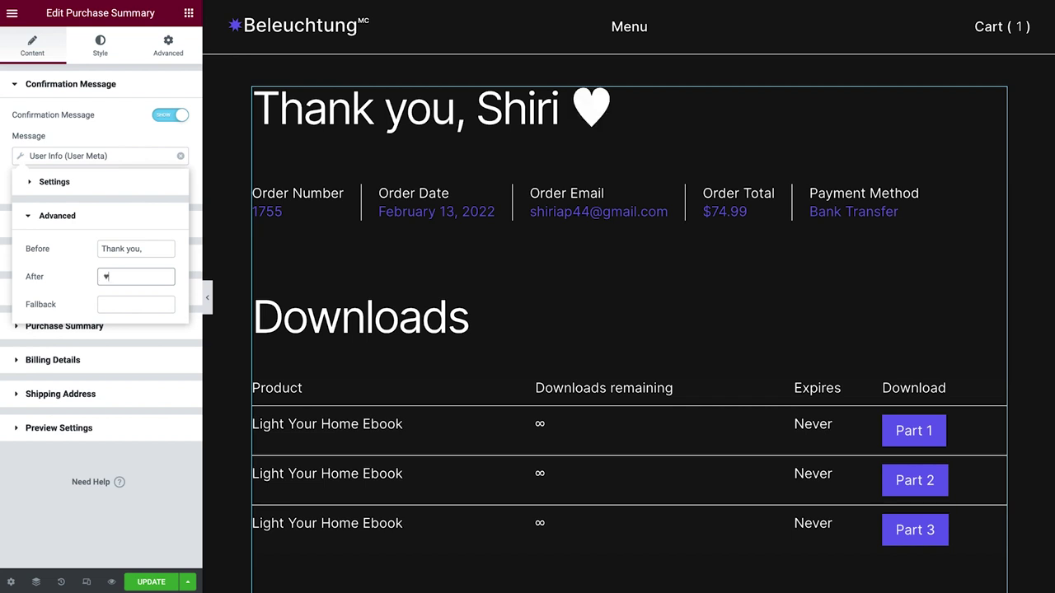
{"action": "left_click", "coordinate": [136, 304]}
{"action": "type", "text": "We got your orde"}
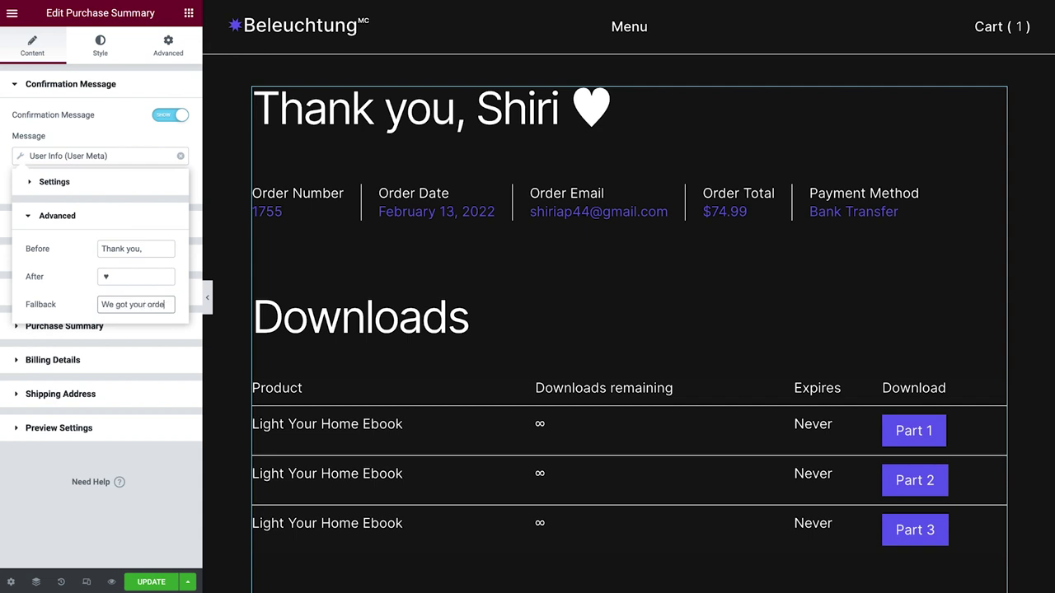
{"action": "type", "text": "r"}
{"action": "type", "text": "♥"}
{"action": "left_click", "coordinate": [22, 158]}
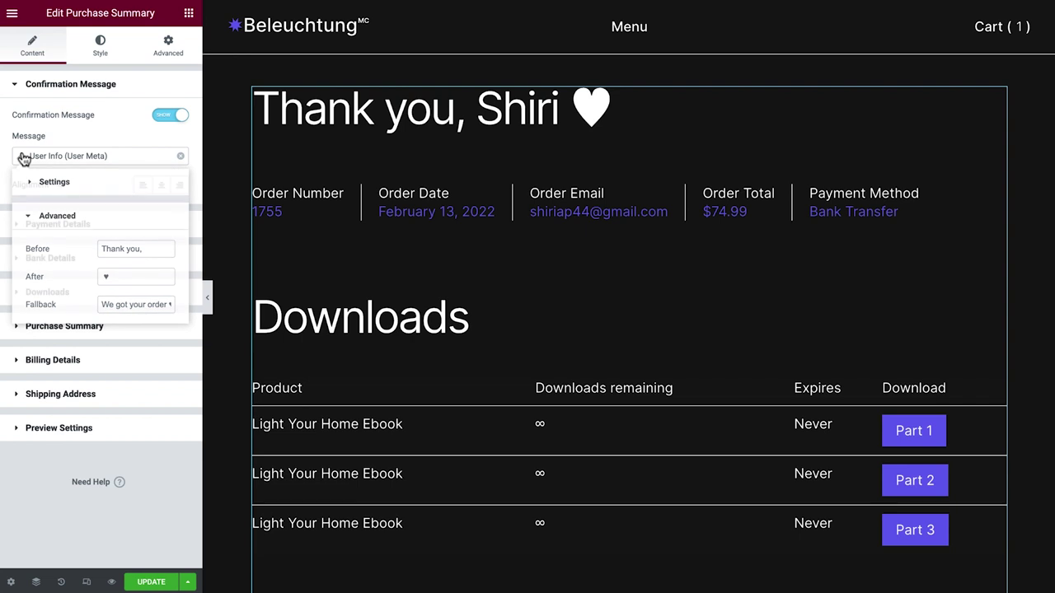
{"action": "left_click", "coordinate": [149, 584]}
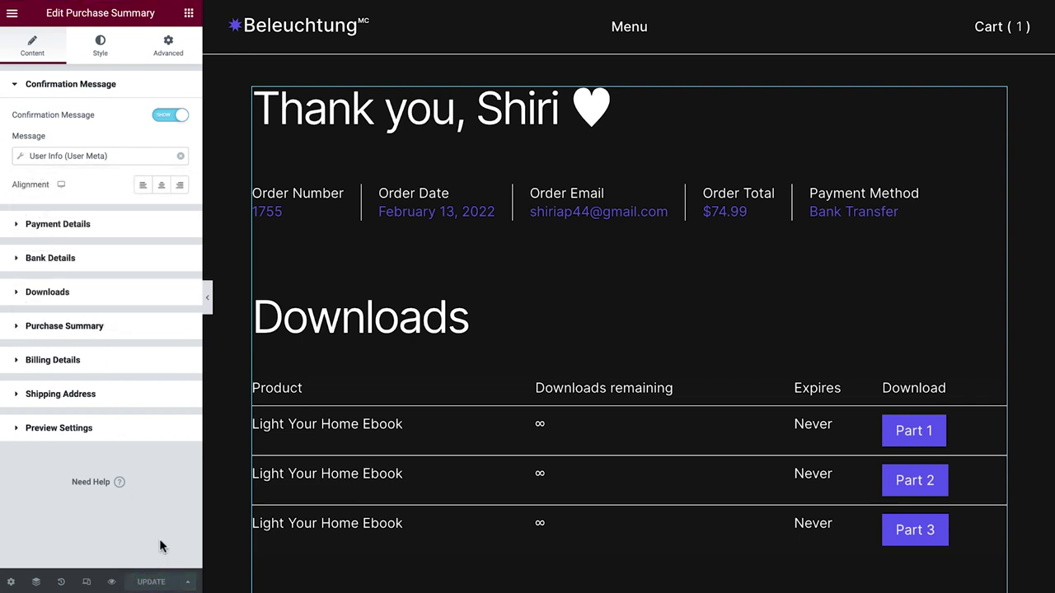
Collapse the editor panel and scroll the Thank You preview down to Billing Details
{"action": "left_click", "coordinate": [209, 310]}
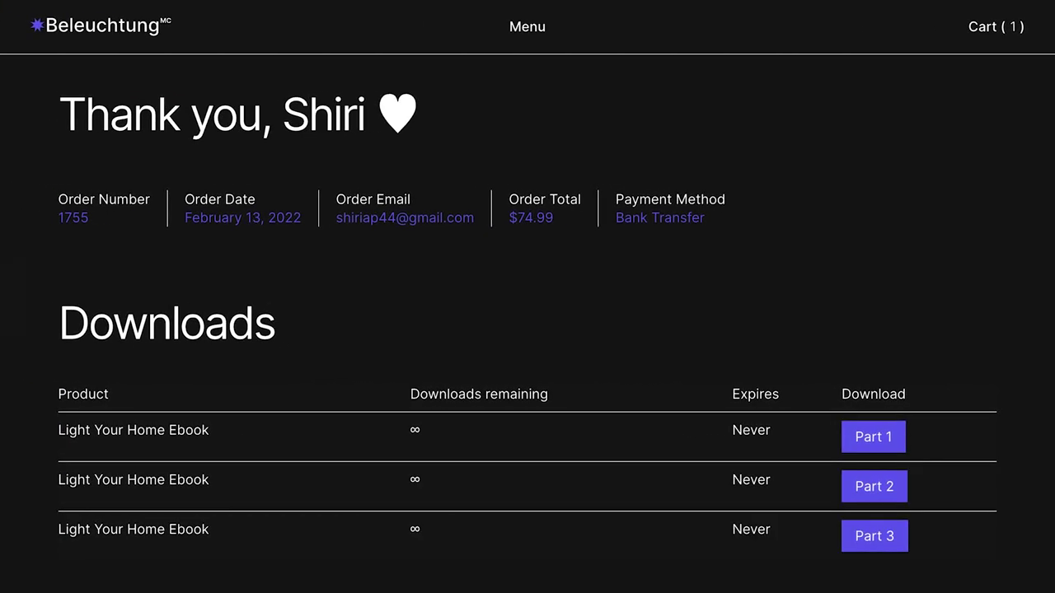
{"action": "scroll", "coordinate": [528, 330], "scroll_direction": "down", "scroll_amount": 1}
{"action": "scroll", "coordinate": [527, 330], "scroll_direction": "down", "scroll_amount": 2}
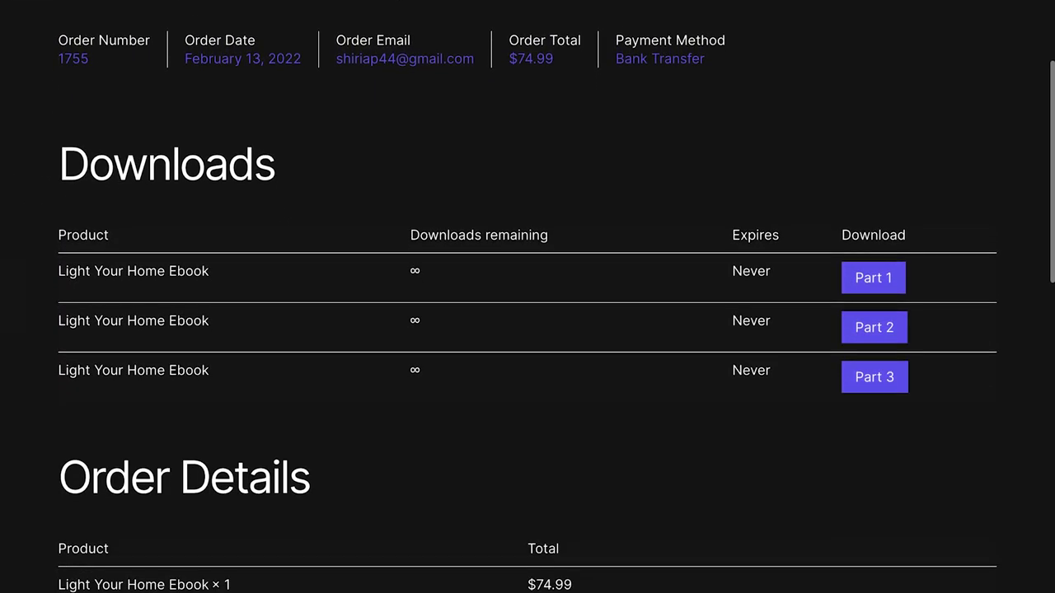
{"action": "scroll", "coordinate": [527, 330], "scroll_direction": "down", "scroll_amount": 3}
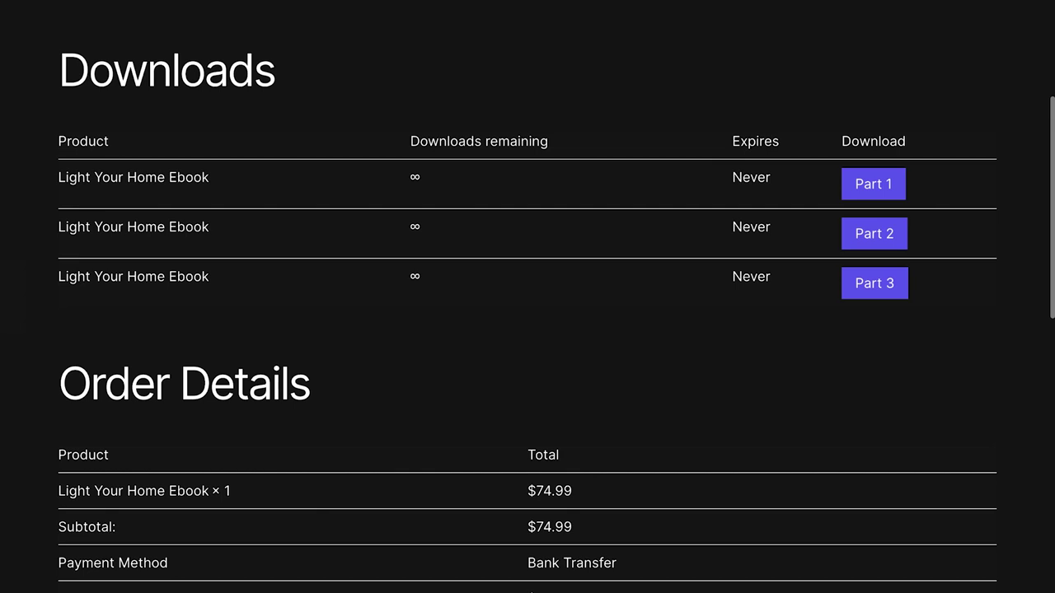
{"action": "scroll", "coordinate": [527, 330], "scroll_direction": "down", "scroll_amount": 1}
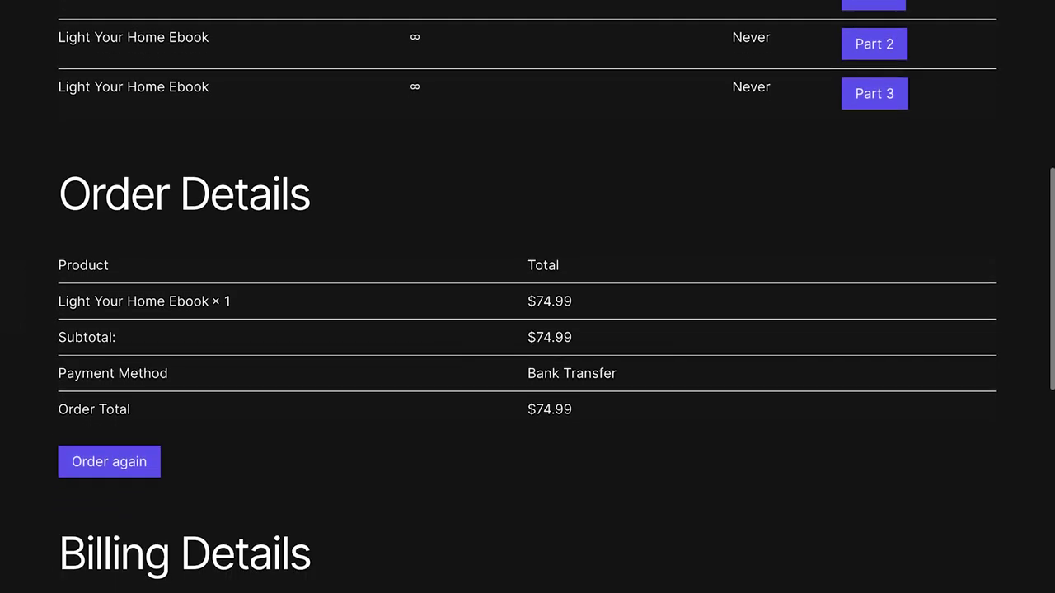
{"action": "scroll", "coordinate": [527, 329], "scroll_direction": "down", "scroll_amount": 3}
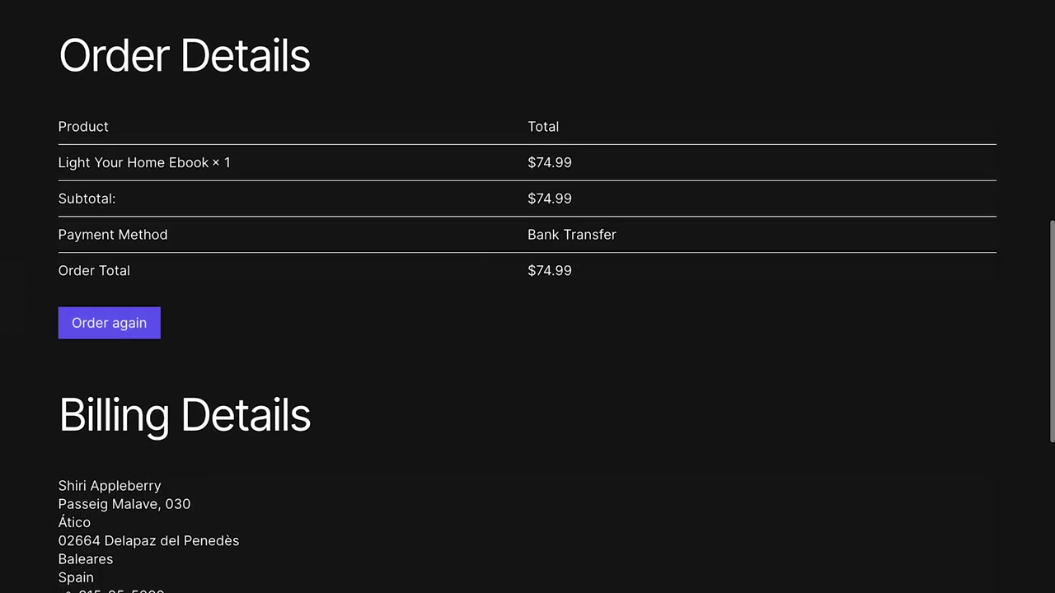
{"action": "scroll", "coordinate": [527, 329], "scroll_direction": "down", "scroll_amount": 1}
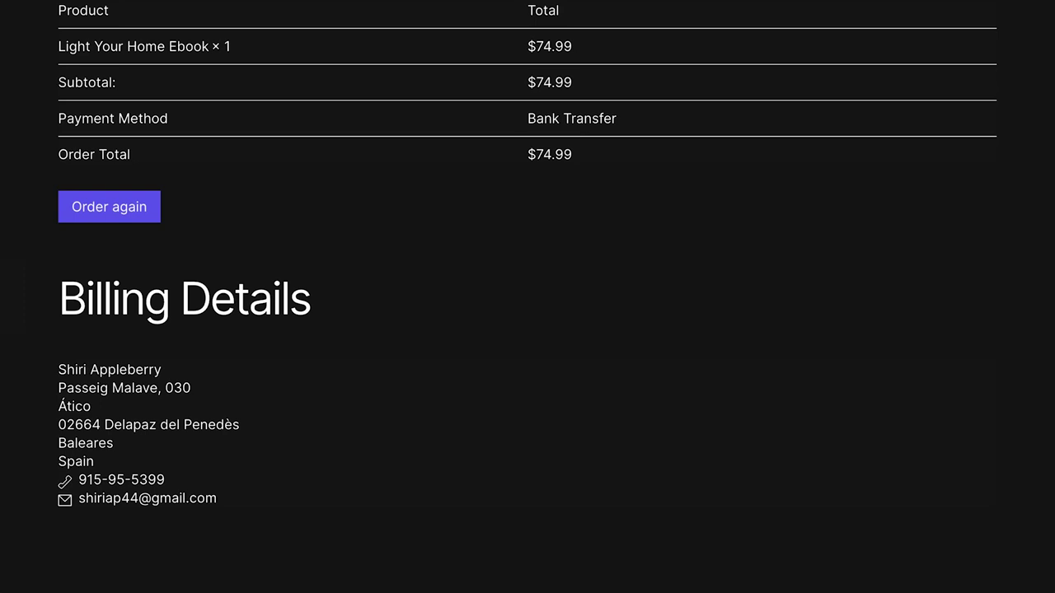